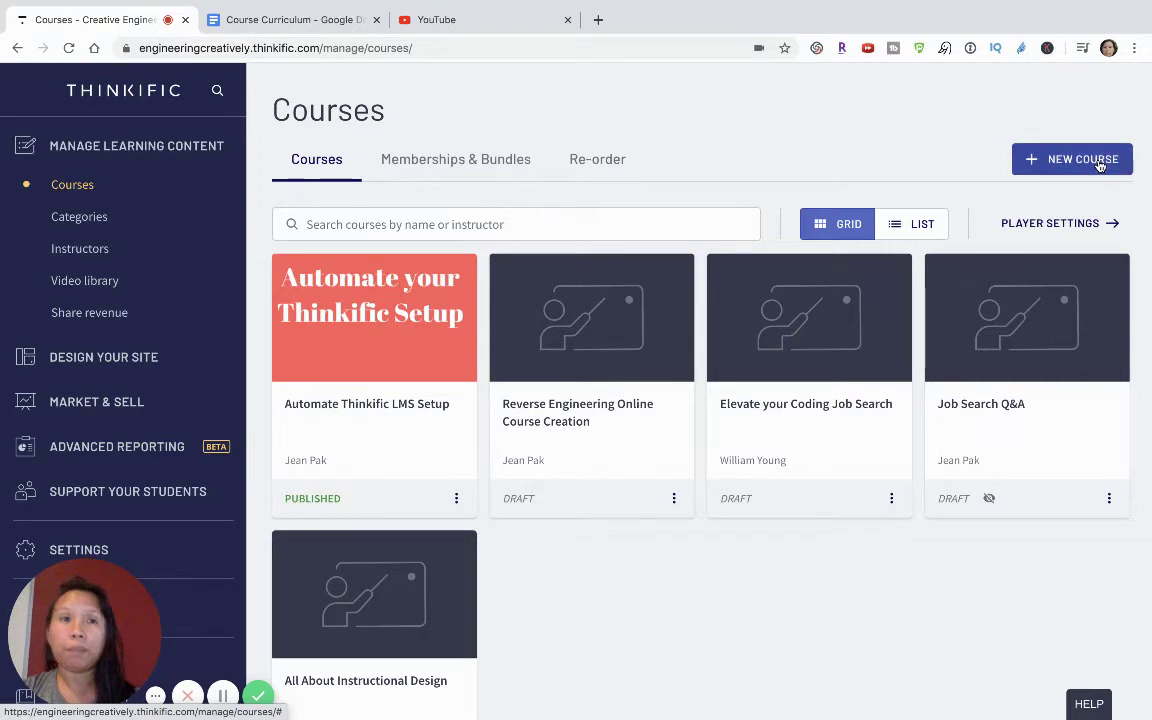
Create a new course from the Mini-course template, named "Launch your Online Course in 4 Week"
left_click(1100, 165)
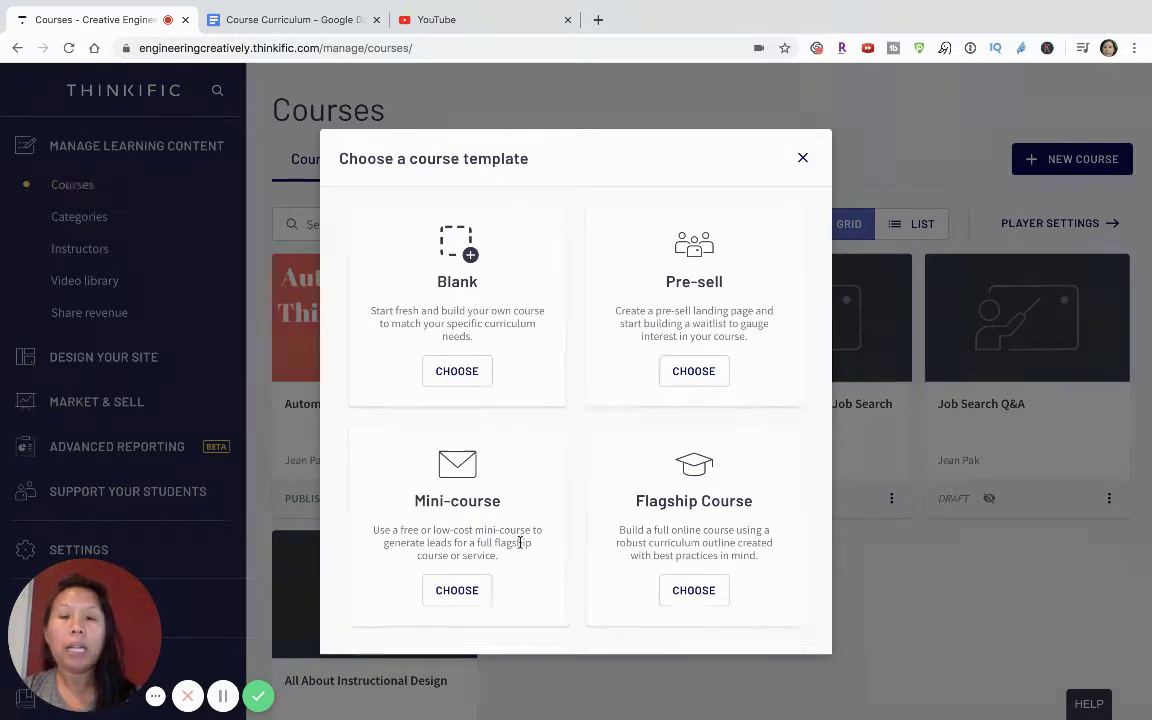
left_click(473, 586)
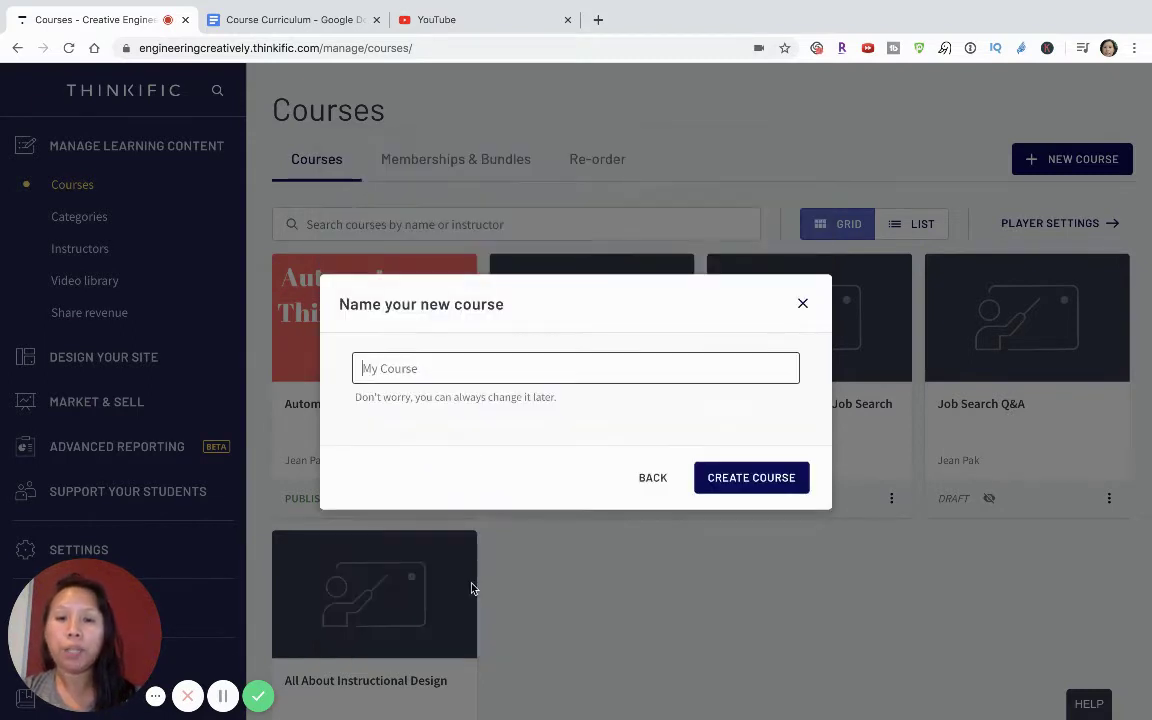
type("L")
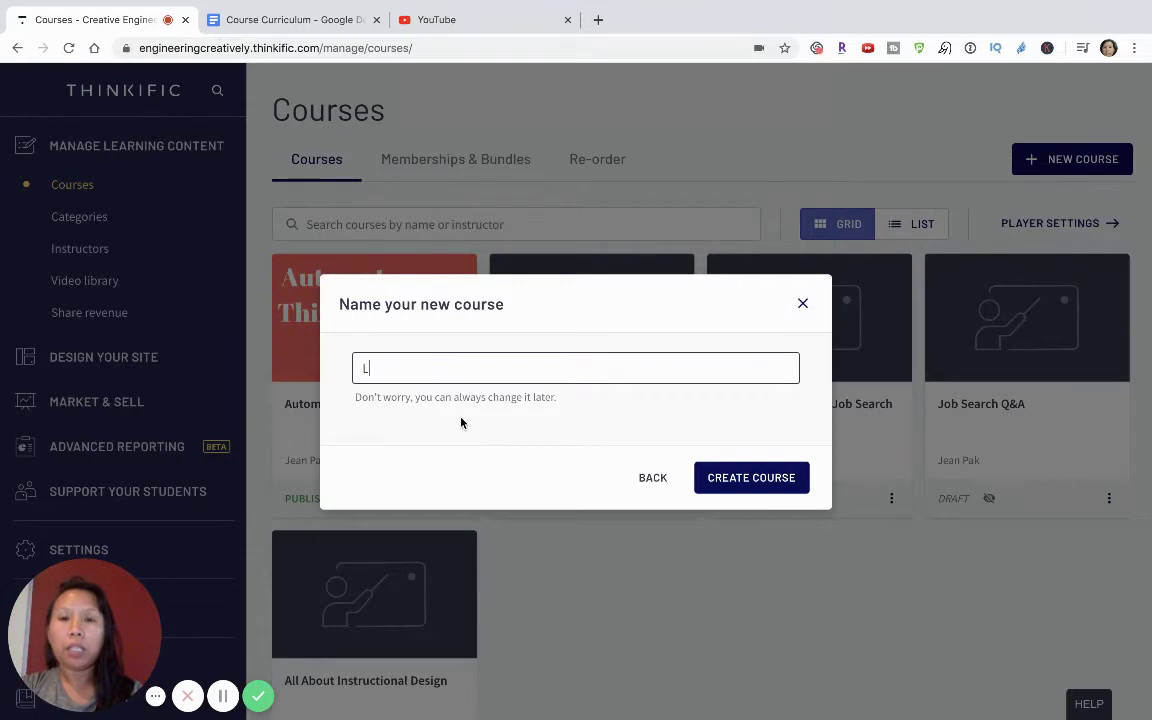
type("aunch your Online")
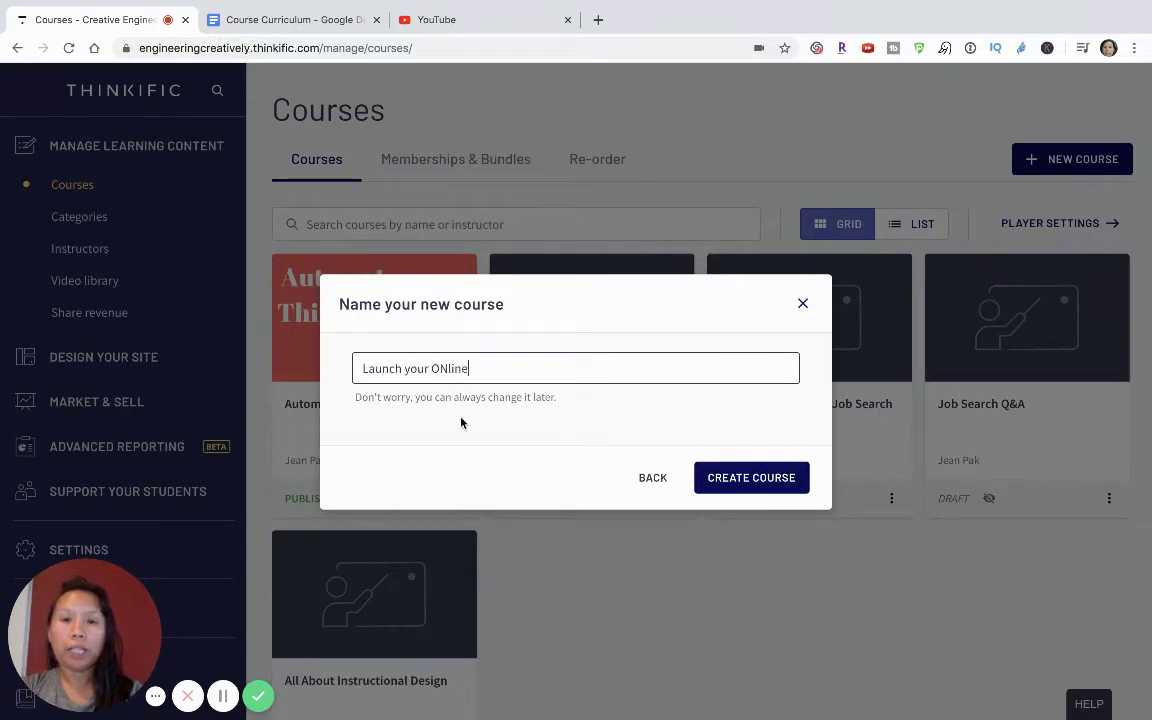
key("BackSpace")
key("BackSpace")
key("BackSpace")
key("BackSpace")
key("BackSpace")
type("nline Cou")
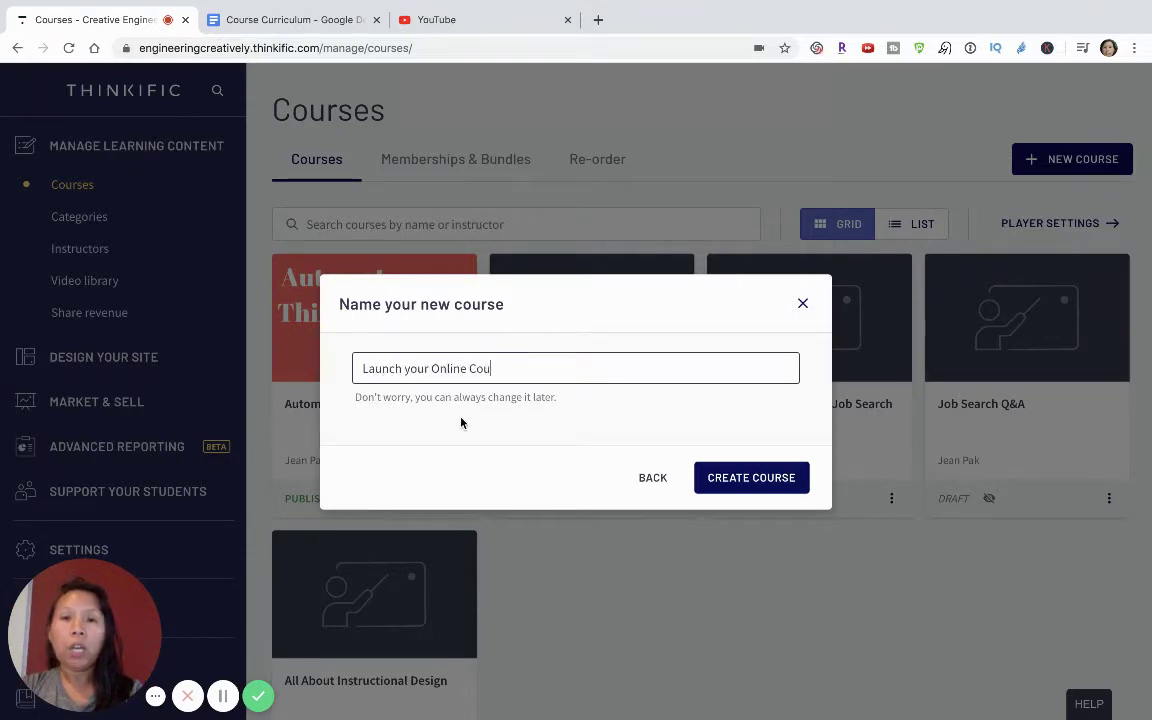
type("rse in 4 Week")
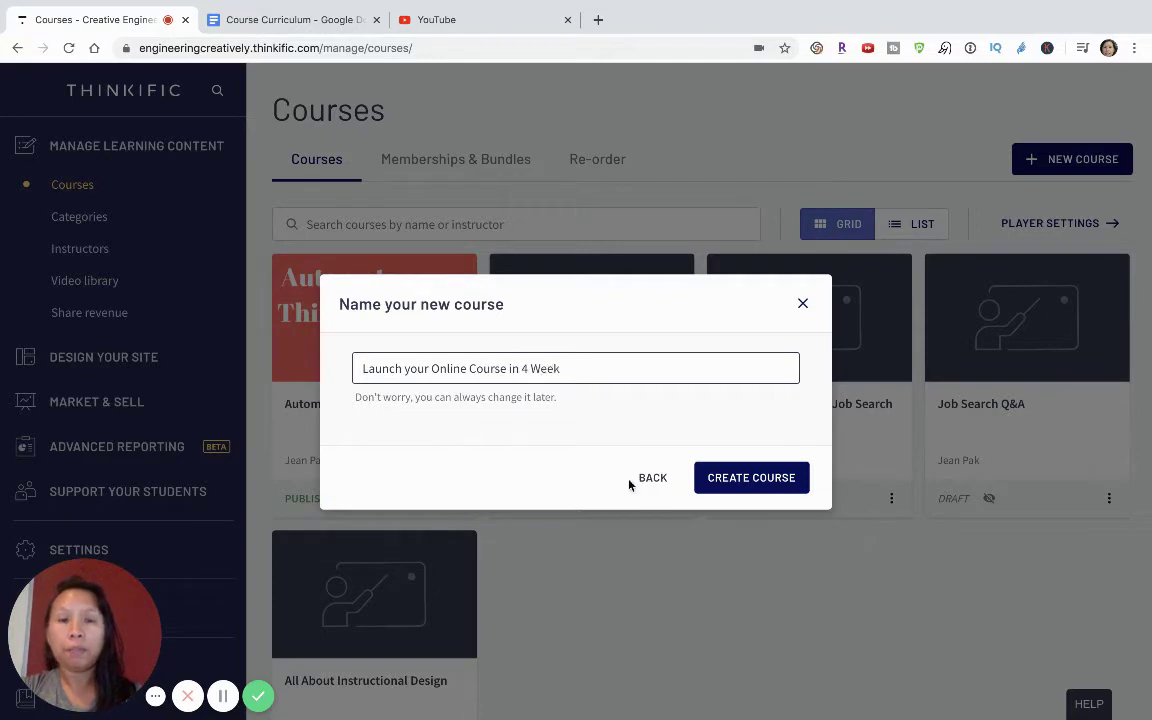
left_click(752, 484)
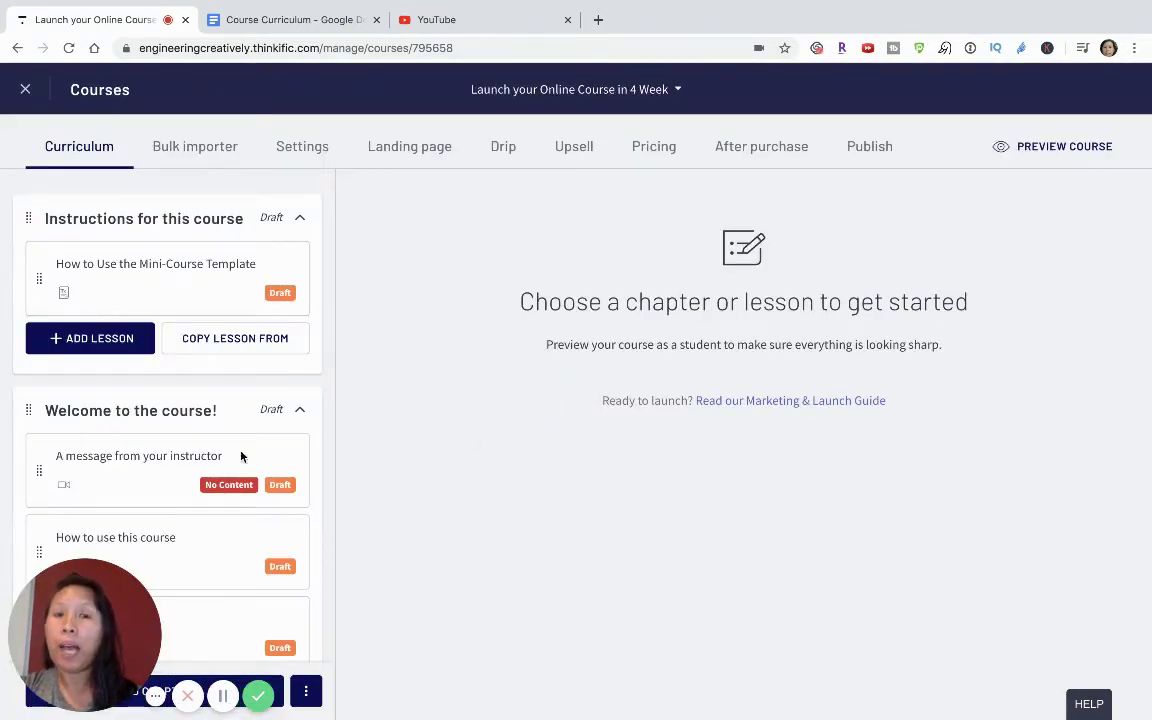
Look through the chapters and lessons that the Mini-course template provides in the course curriculum
scroll(245, 475, "down", 5)
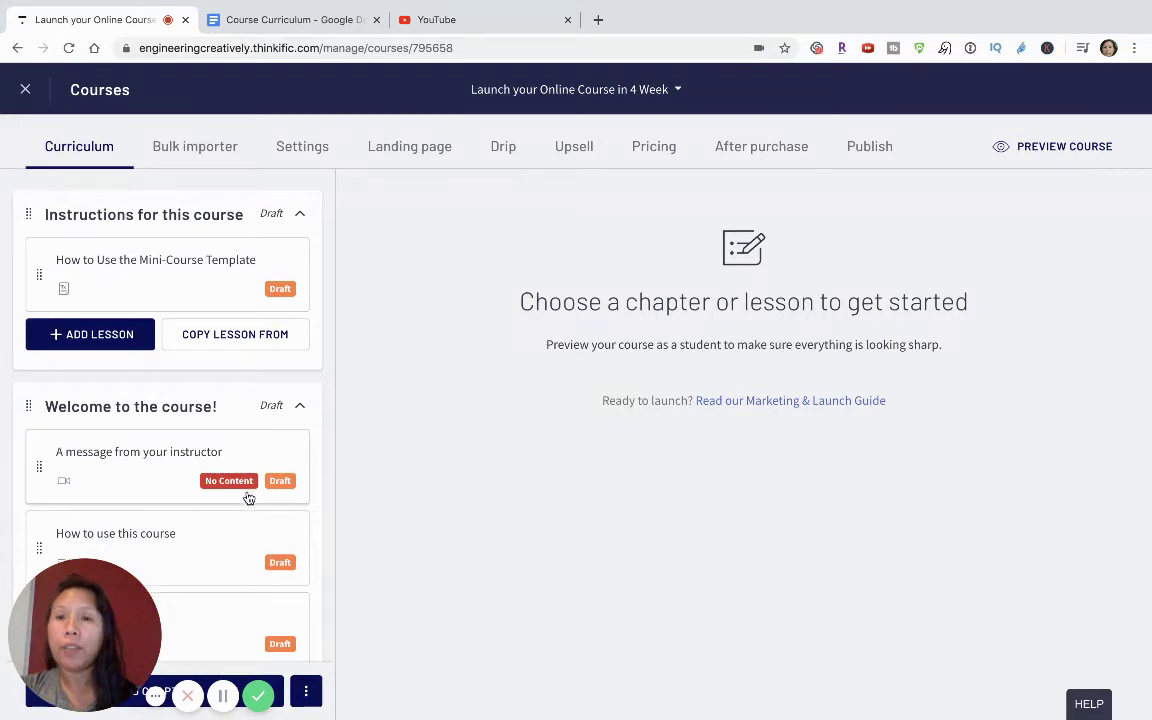
scroll(249, 482, "down", 6)
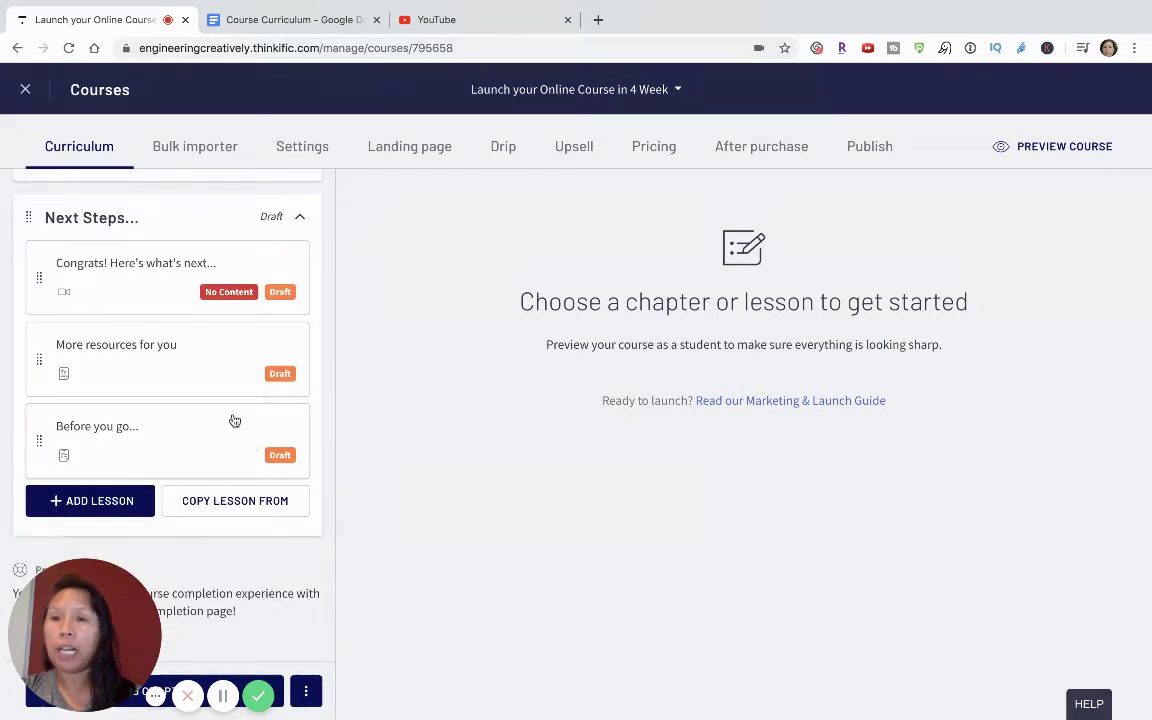
scroll(231, 419, "up", 15)
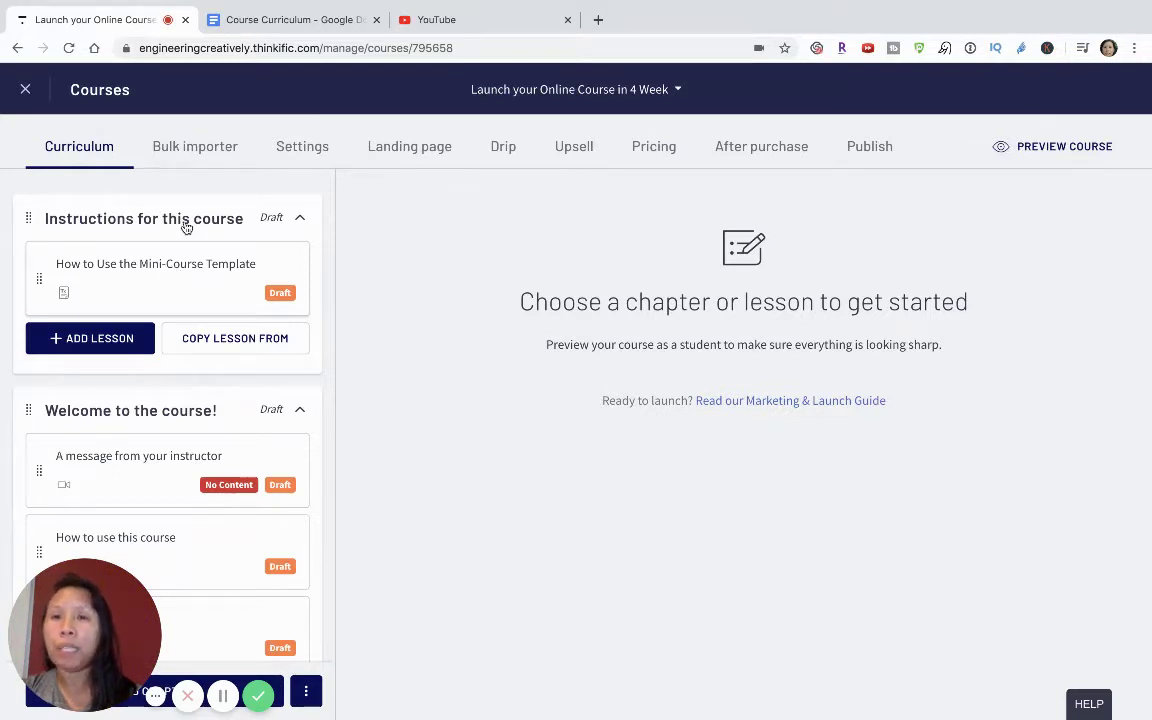
Switch to the Course Curriculum document in Google Docs and review the listed components of an effective course
left_click(262, 24)
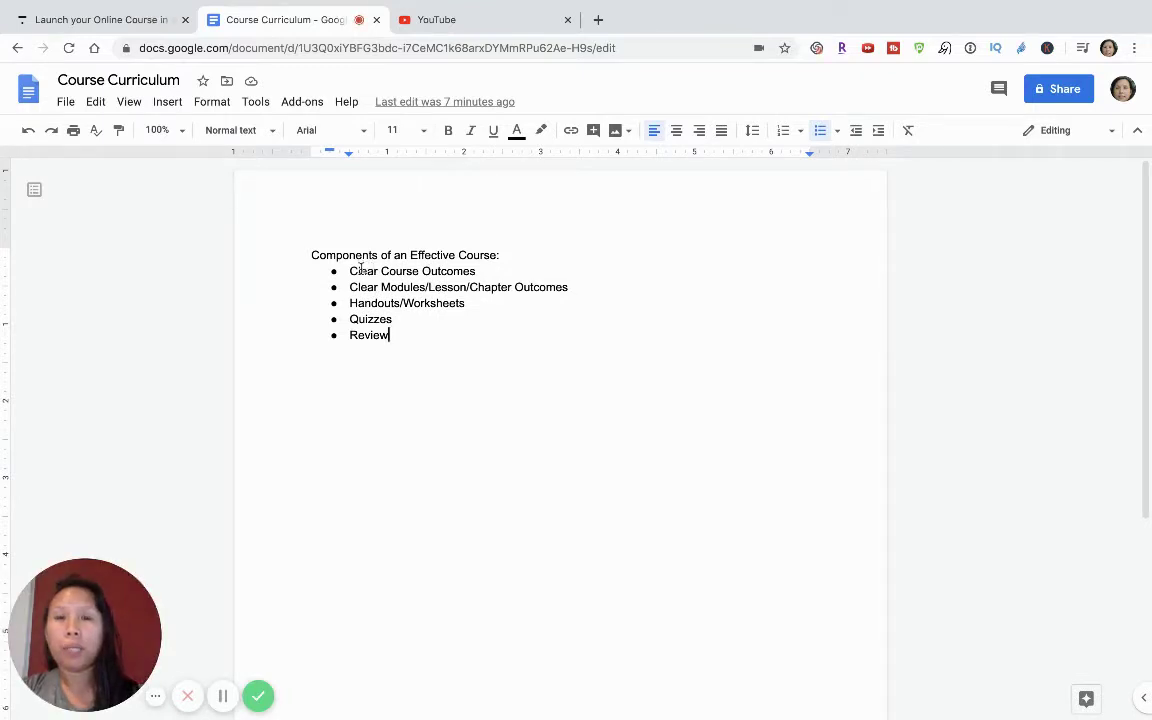
left_click_drag(351, 270, 481, 271)
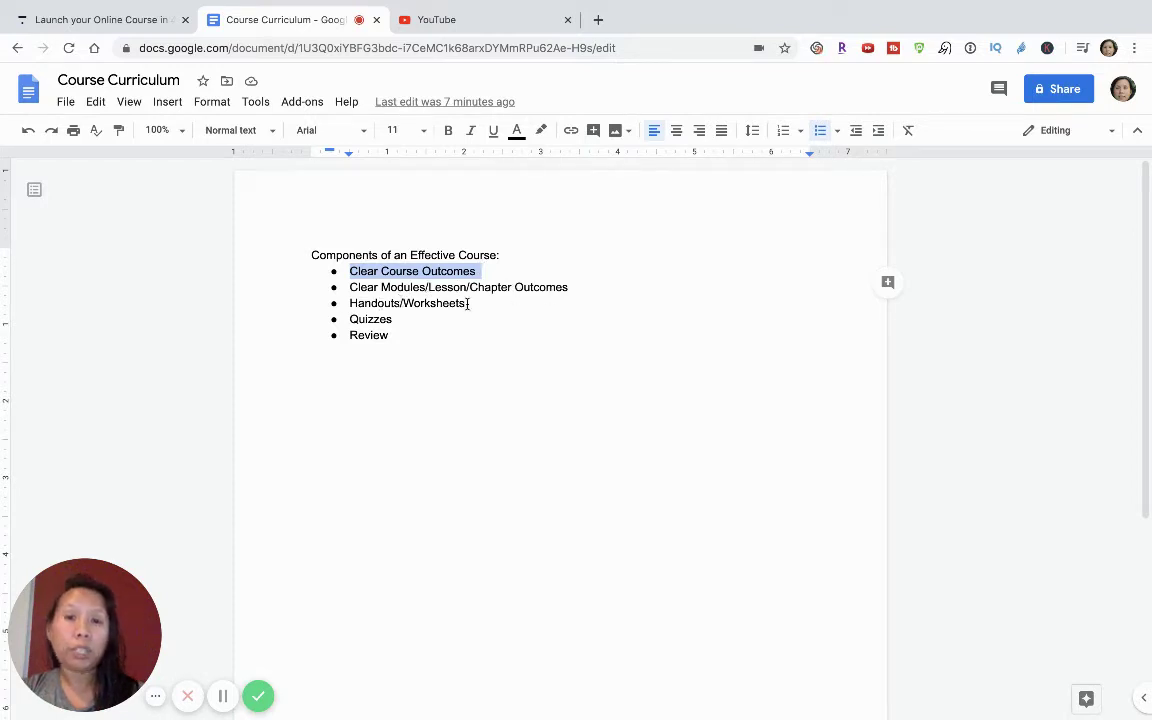
left_click_drag(366, 319, 400, 316)
left_click(372, 335)
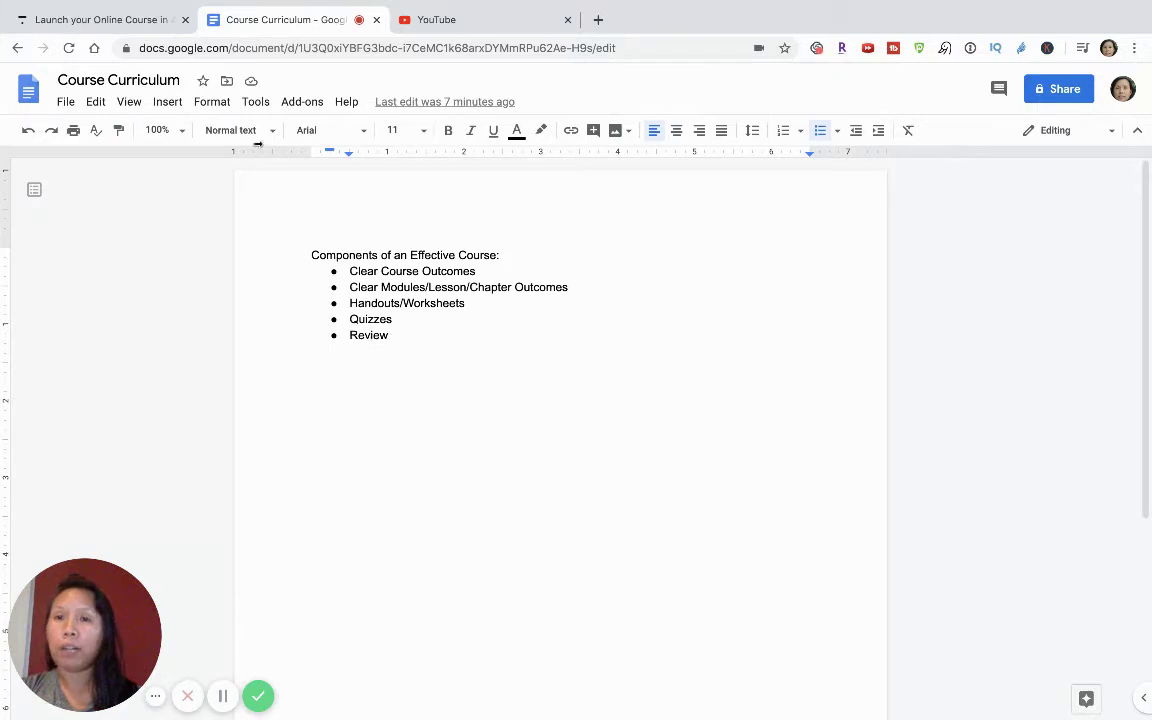
Return to the Thinkific course and retitle the "How to Use the Mini-Course Template" lesson as "Welcome to Launch your Online Course"
left_click(128, 19)
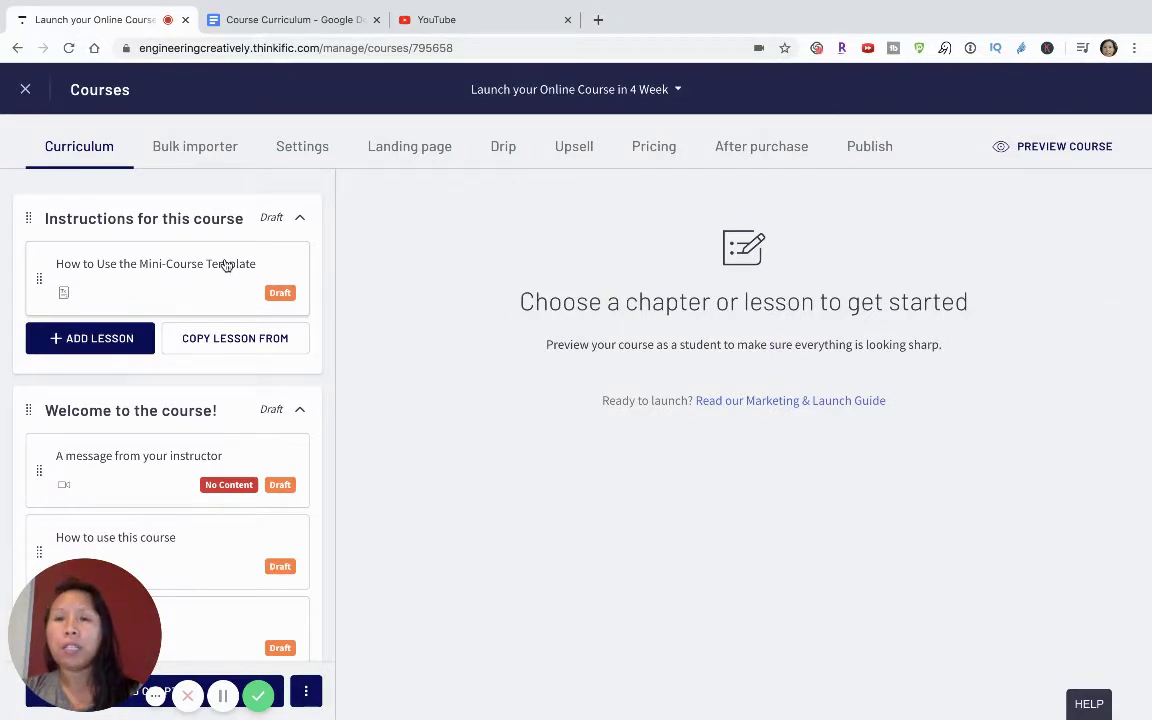
left_click(226, 265)
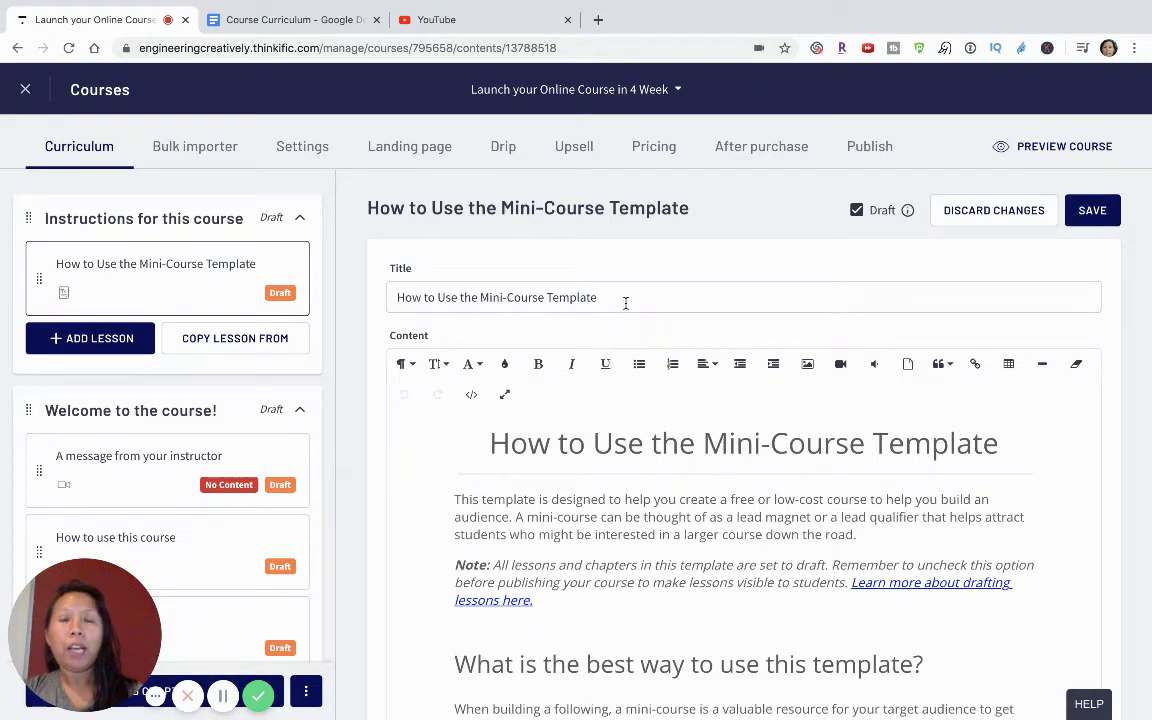
left_click_drag(625, 301, 391, 295)
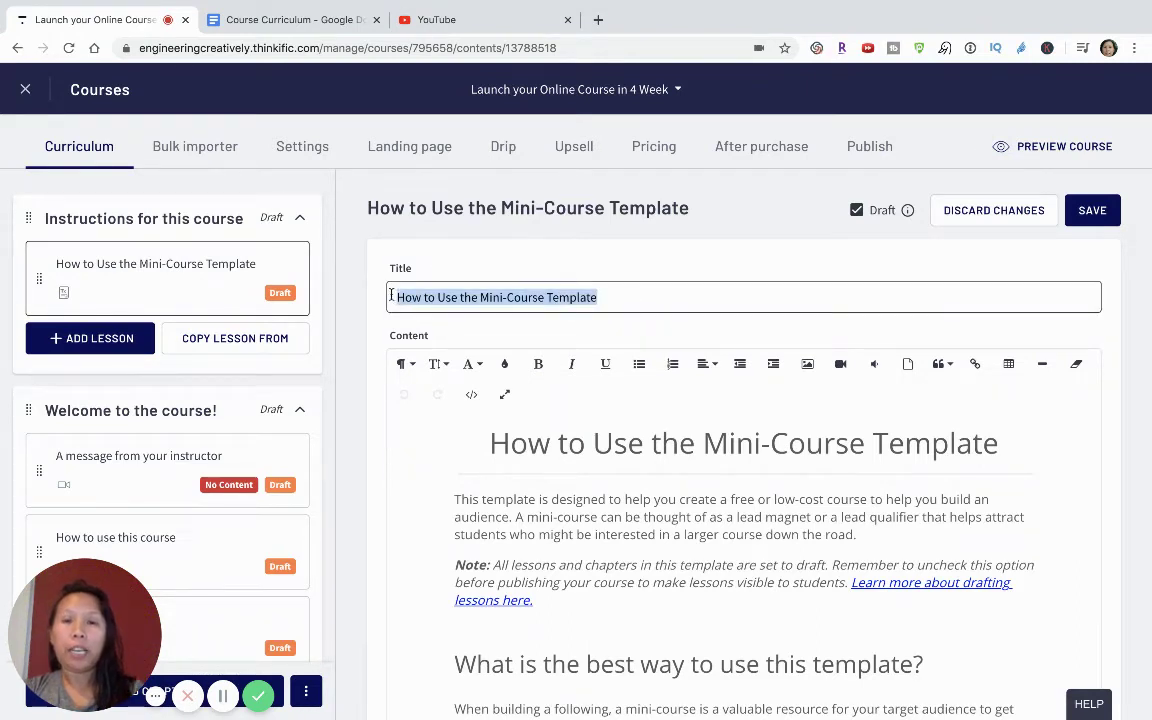
type("Welcome to ")
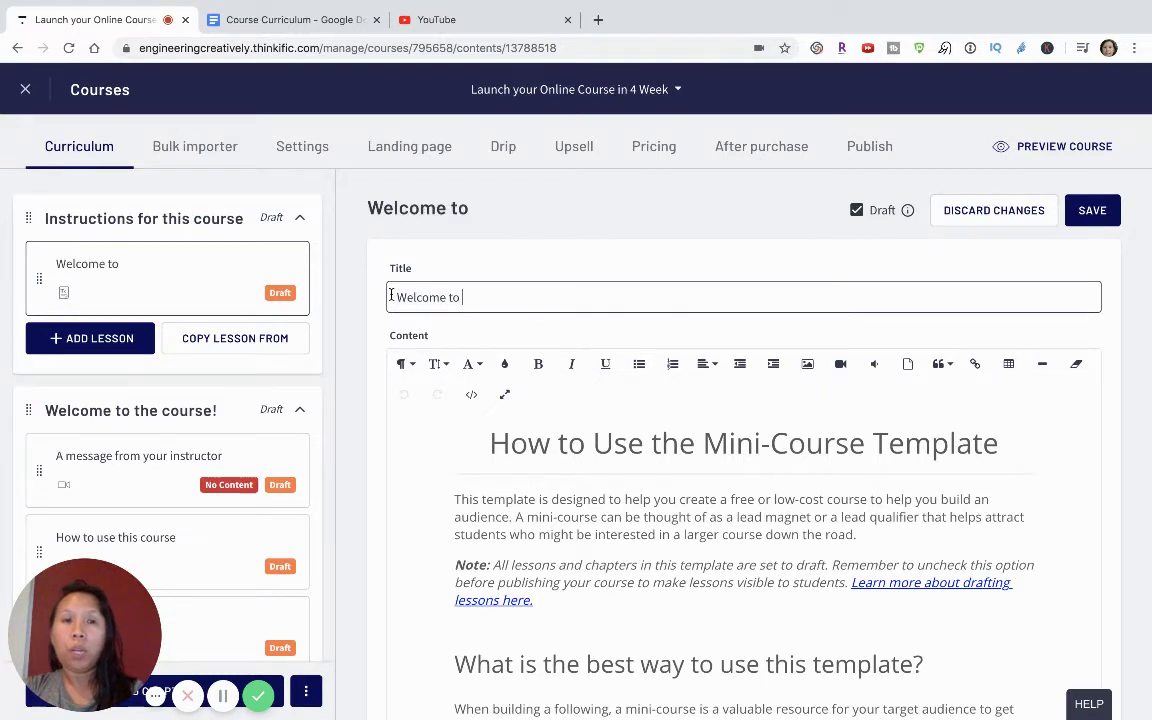
type("Launch your O")
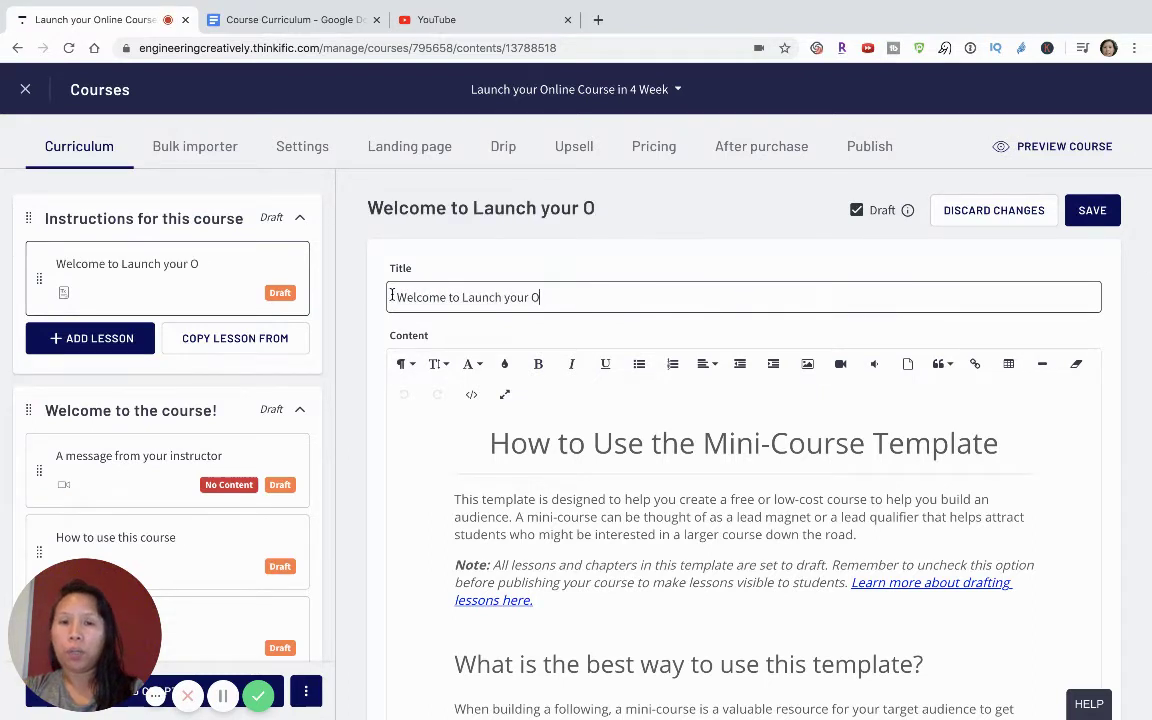
type("nline Course")
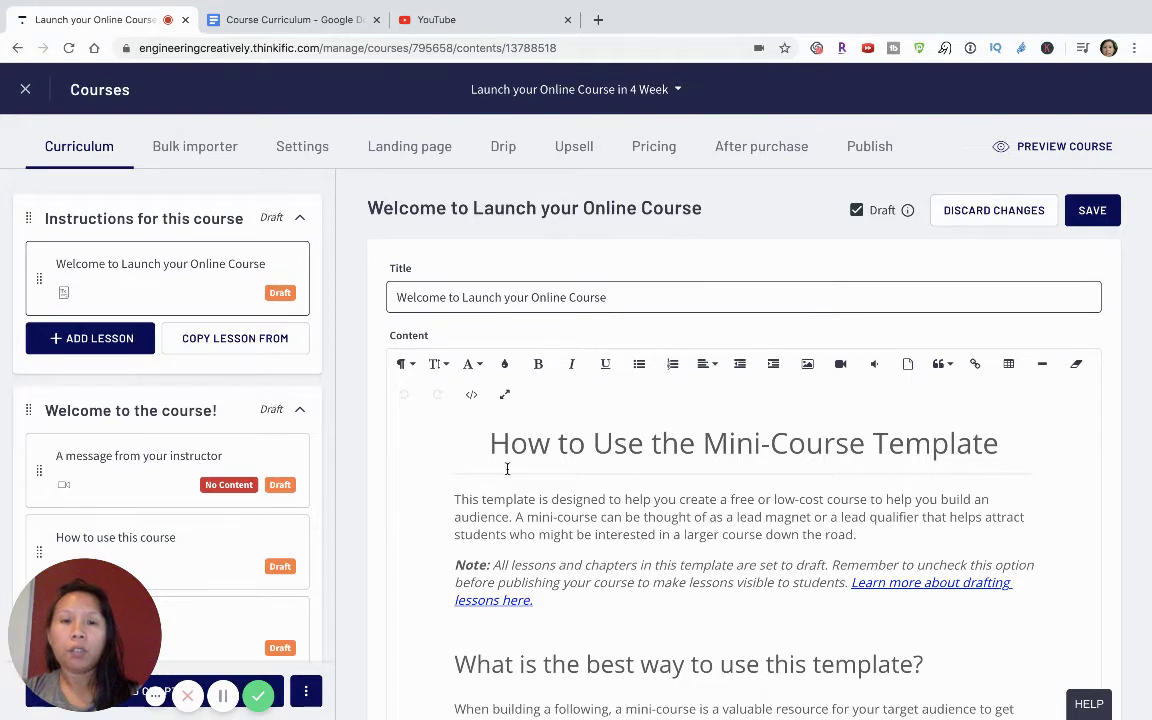
Delete all of the template's sample text from the lesson content
scroll(507, 468, "down", 3)
scroll(505, 466, "up", 3)
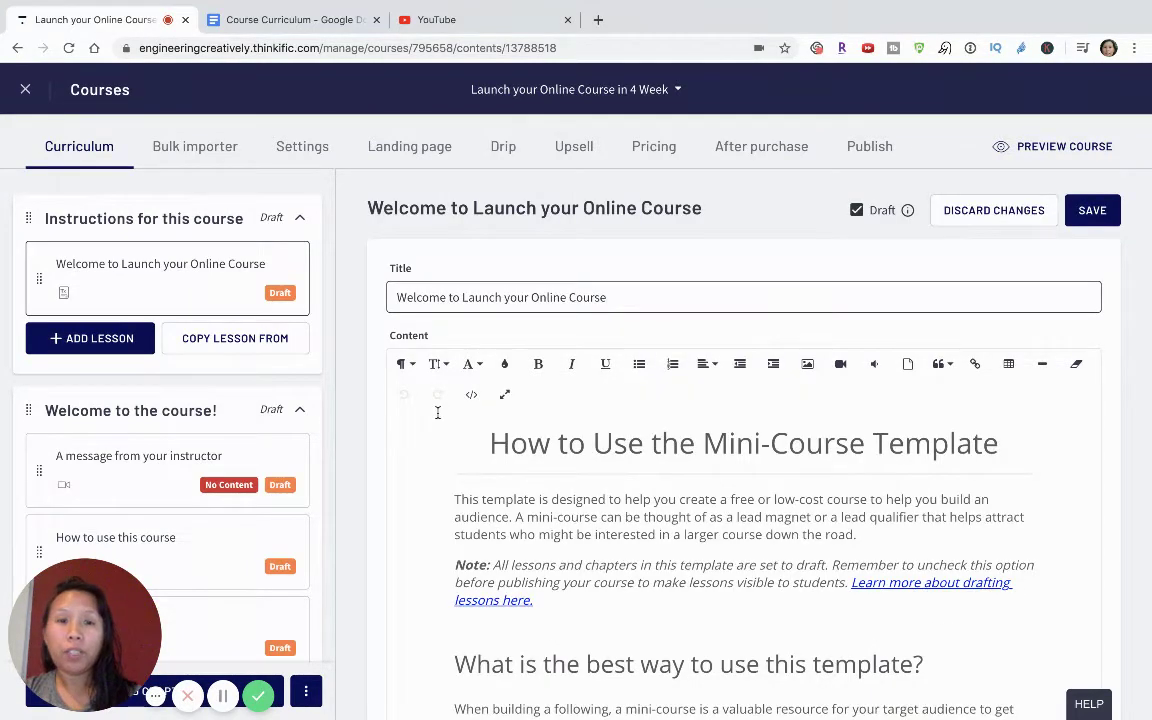
left_click_drag(437, 412, 820, 669)
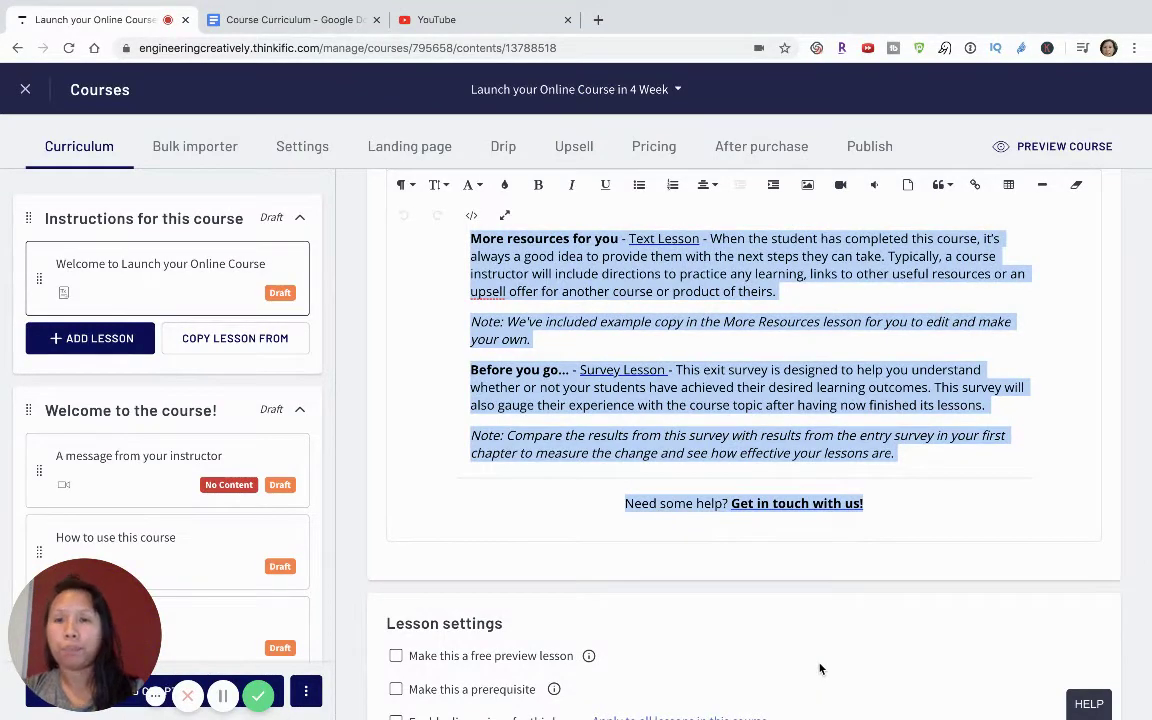
key("Delete")
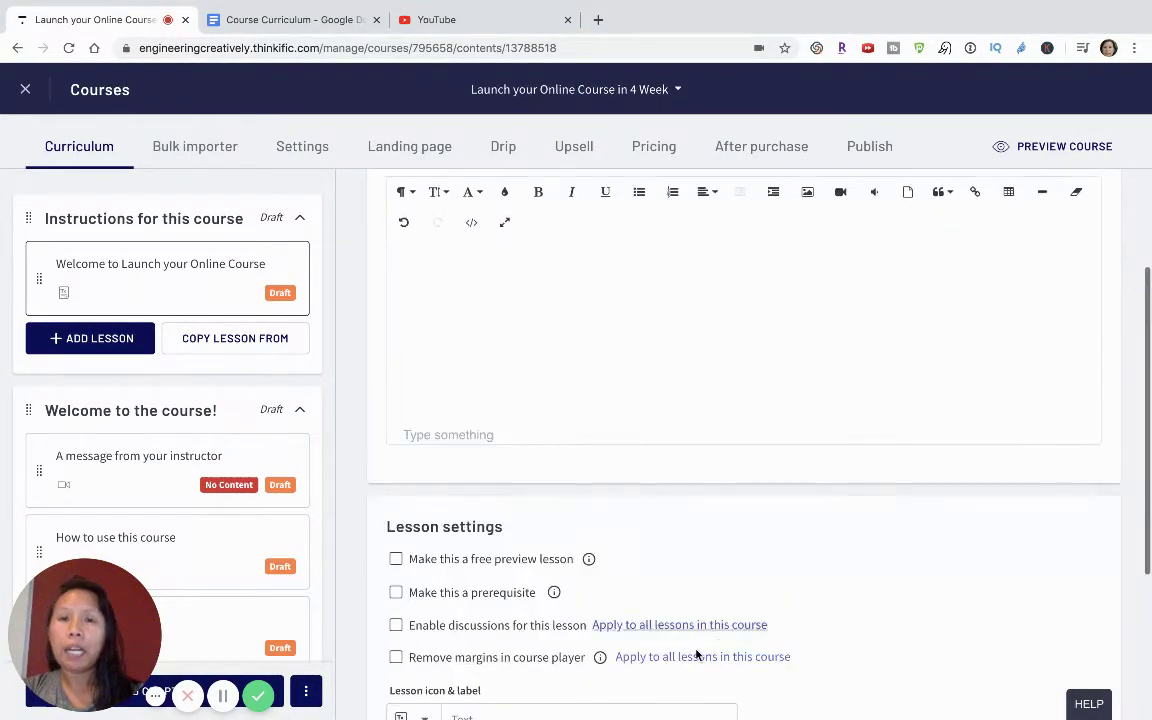
Write "Welcome to Launch your Online Course!" as the lesson content and save the lesson
scroll(668, 480, "up", 2)
type("Welcom")
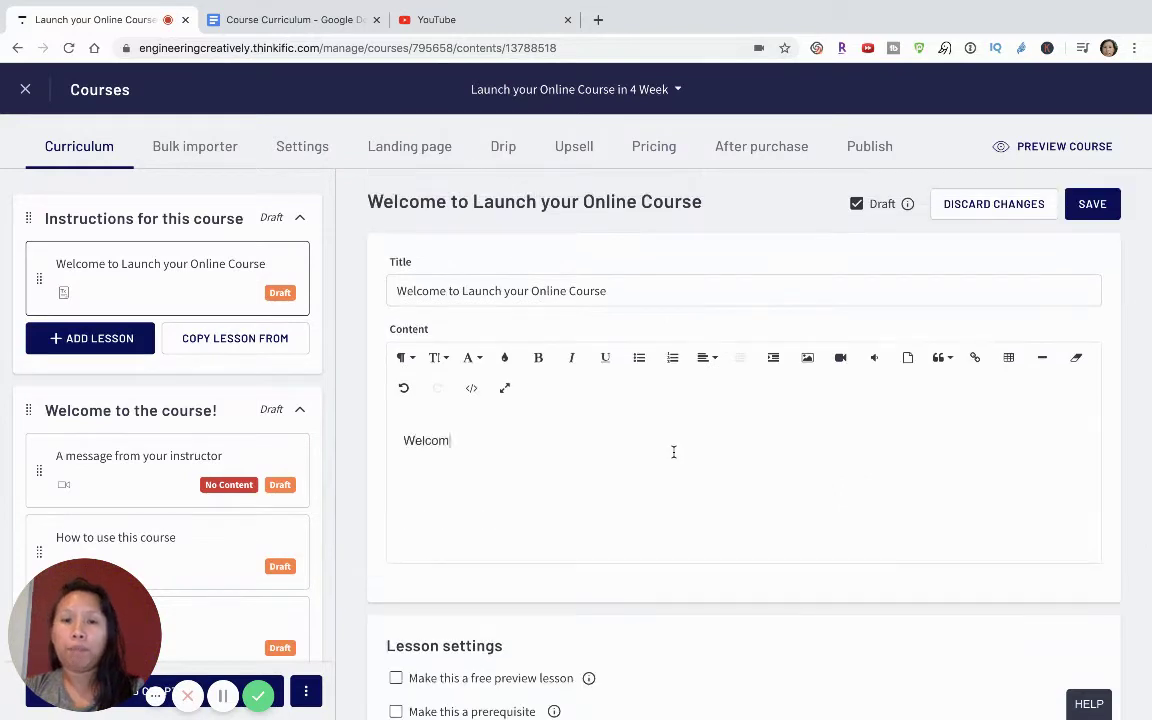
type("e to")
type("nc")
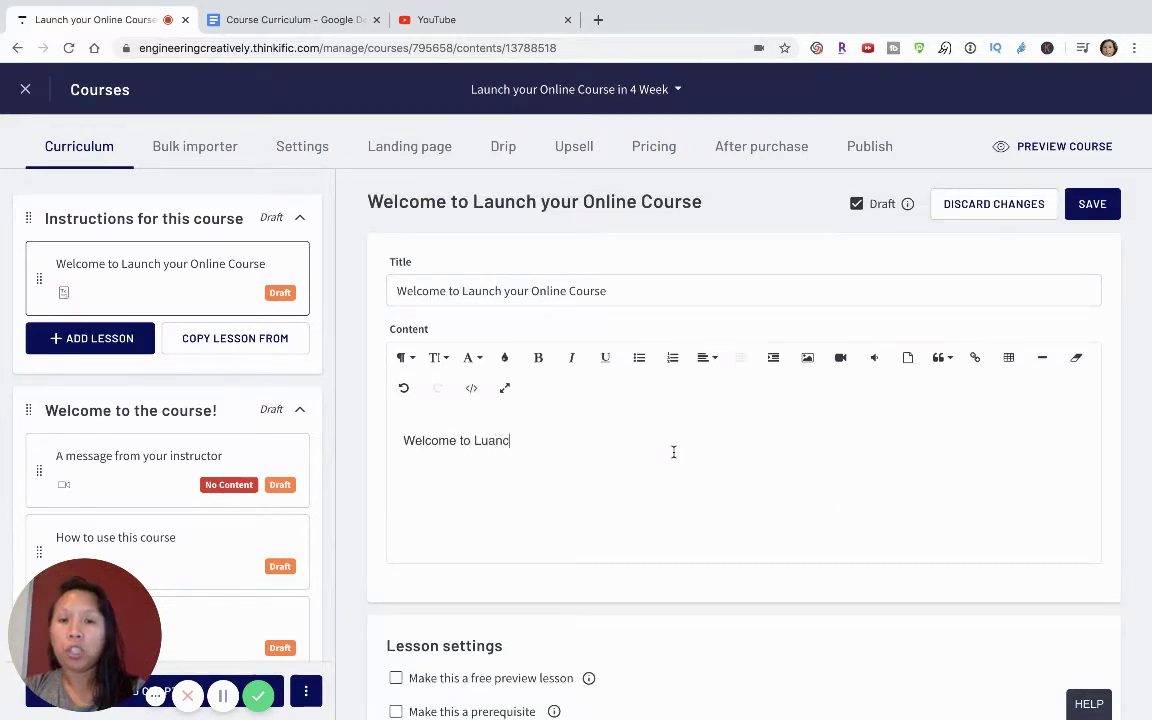
key("BackSpace")
key("BackSpace")
key("BackSpace")
type("aunch your")
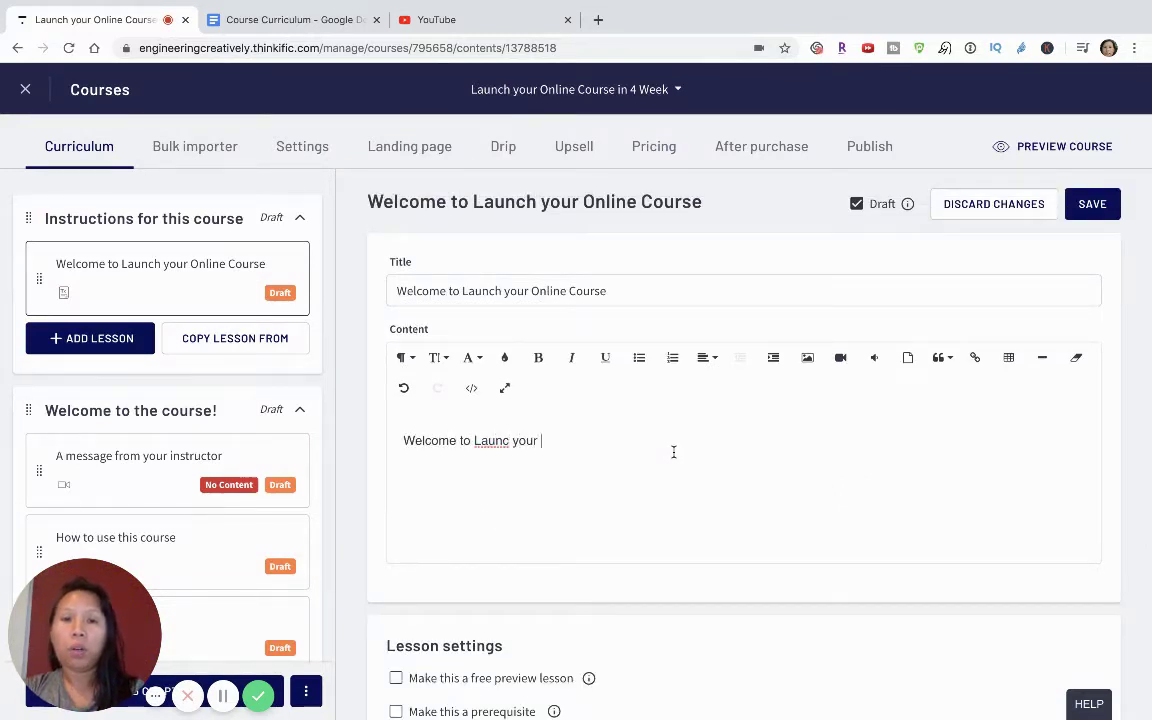
key("BackSpace")
key("BackSpace")
key("BackSpace")
key("BackSpace")
key("BackSpace")
key("BackSpace")
key("BackSpace")
type("h")
key("BackSpace")
key("BackSpace")
type("c")
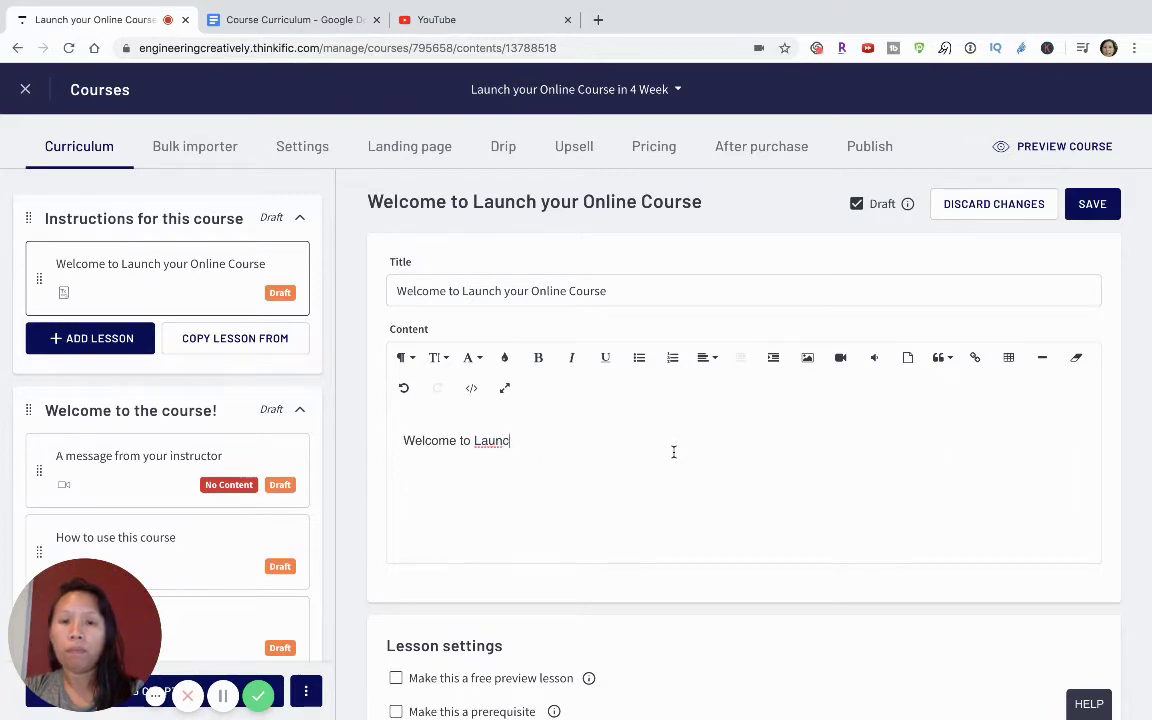
type("h your Online Course!")
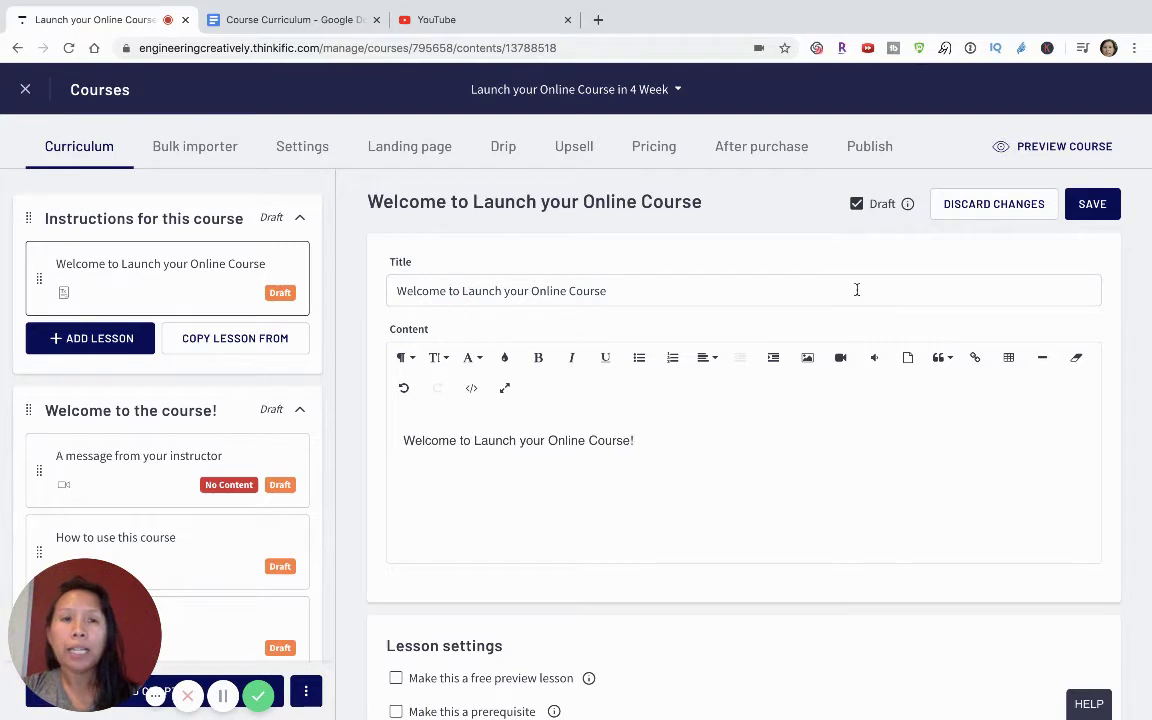
left_click(1094, 212)
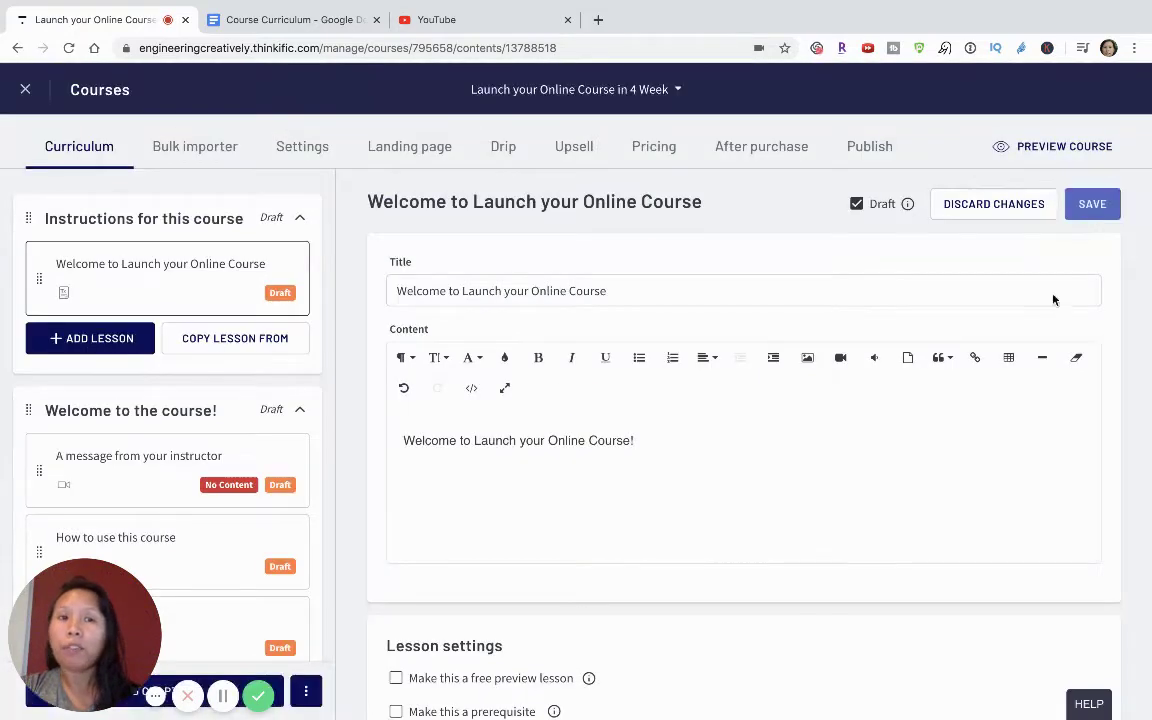
Make the welcome lesson a free preview lesson in its lesson settings
scroll(785, 580, "down", 2)
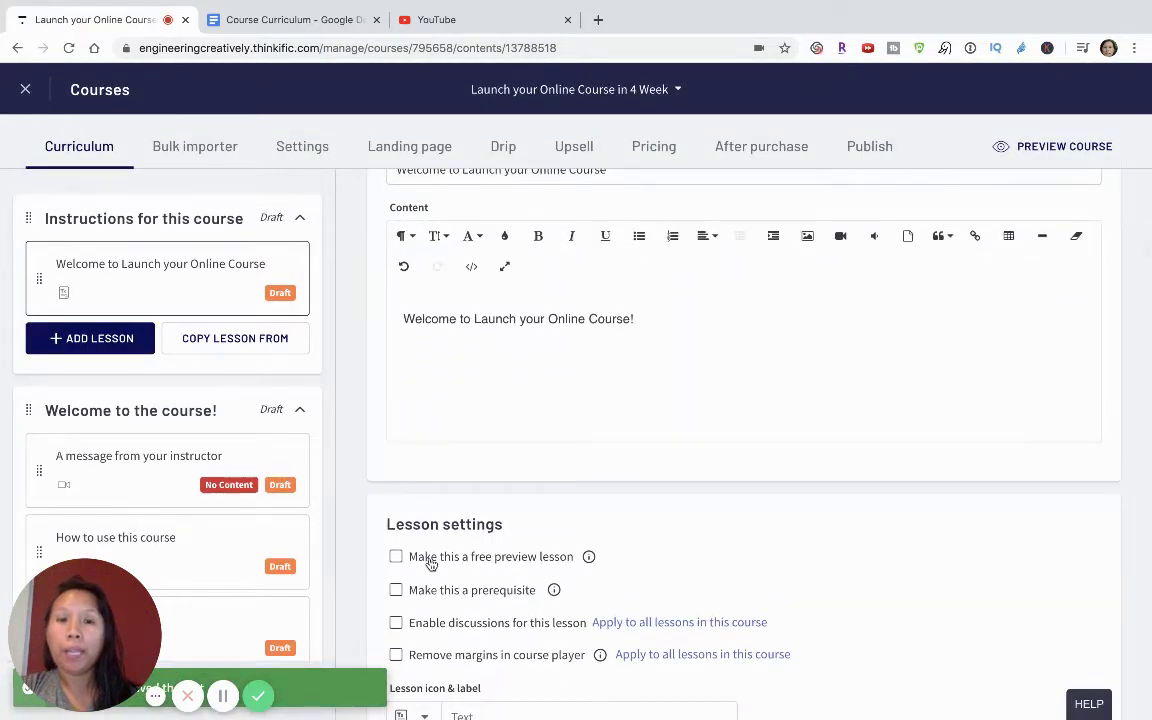
left_click(432, 560)
scroll(600, 560, "down", 2)
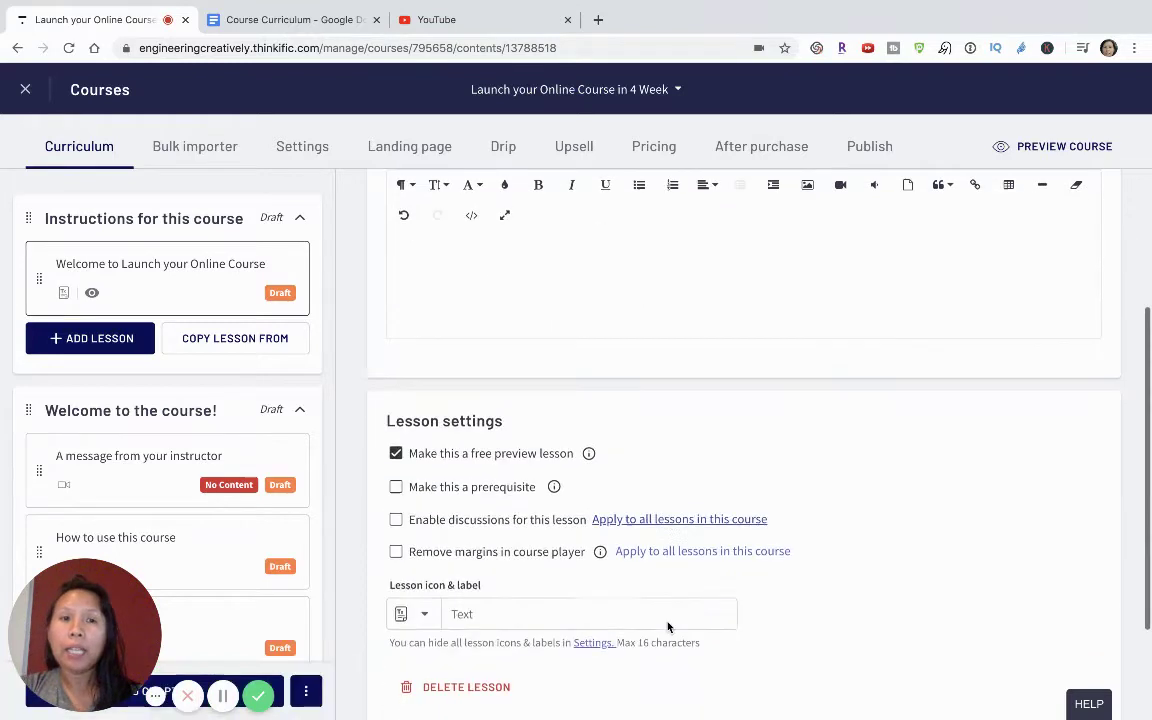
Insert the 11.3.18 FB Live video from the video library into the lesson content and save the lesson
scroll(807, 276, "up", 2)
left_click(840, 257)
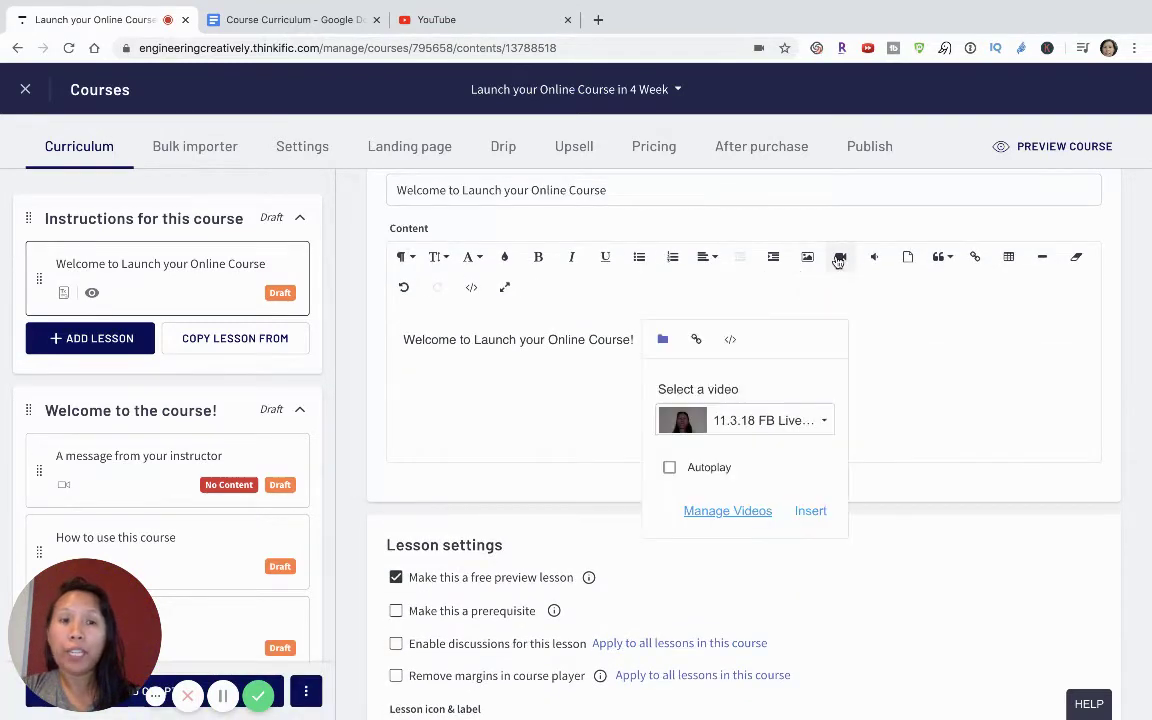
left_click(750, 427)
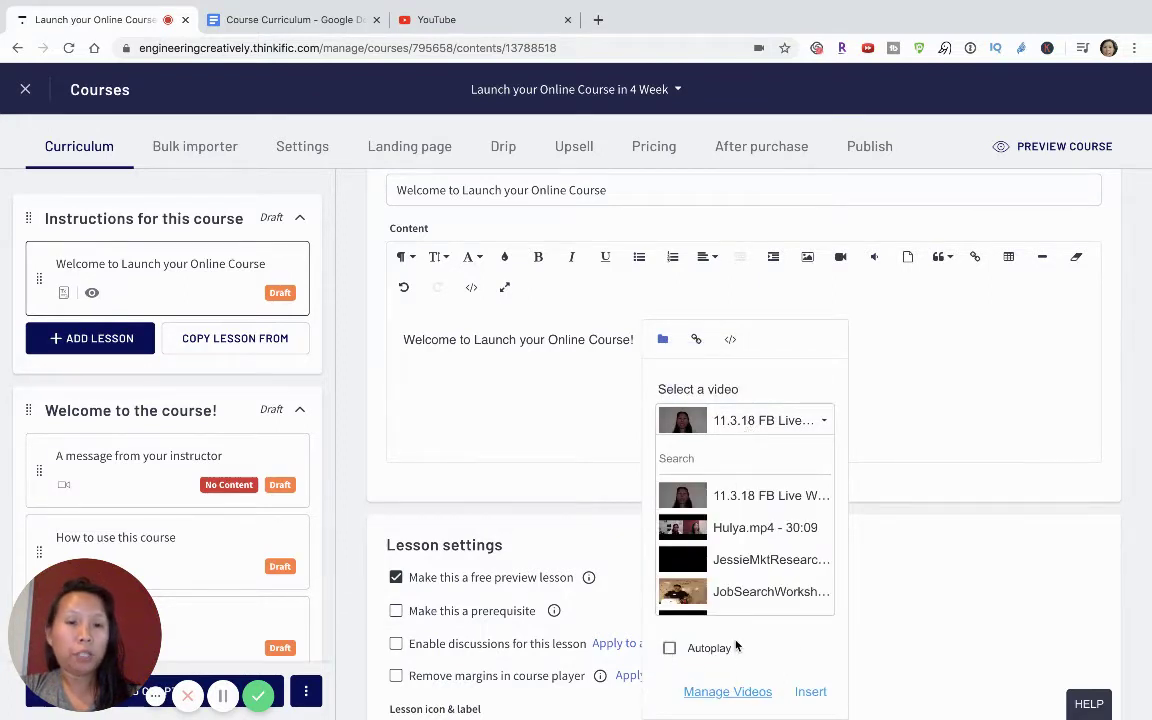
left_click(810, 692)
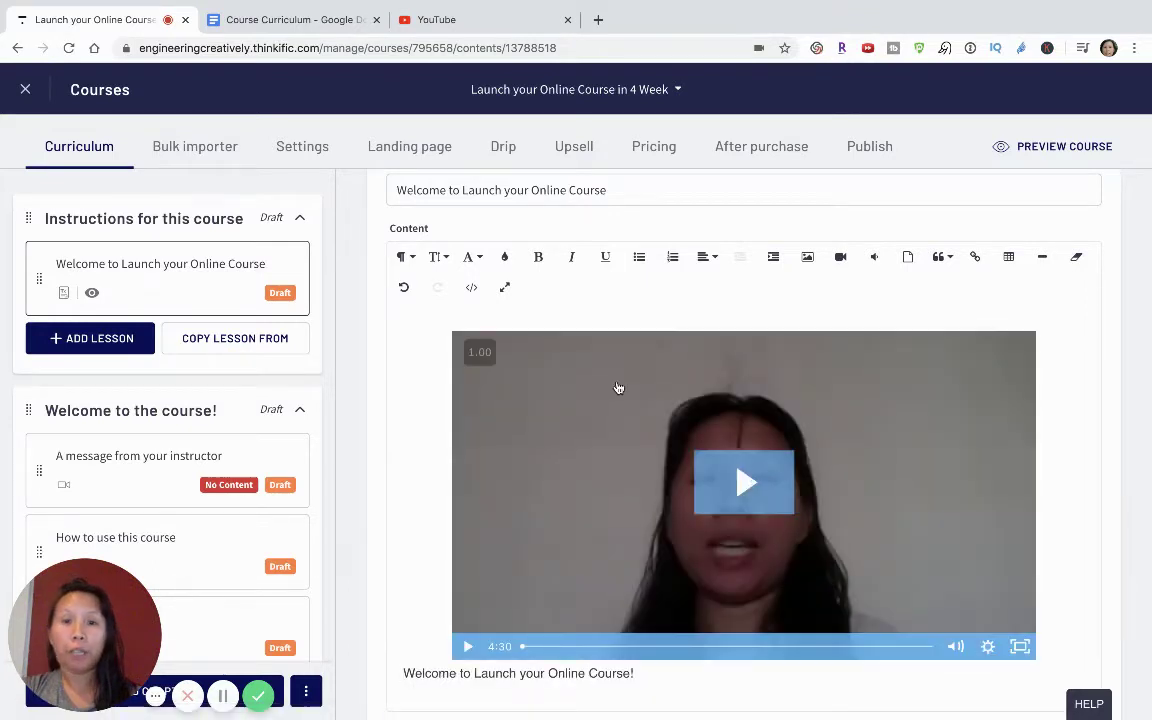
scroll(618, 388, "up", 2)
scroll(618, 388, "down", 2)
scroll(618, 388, "up", 2)
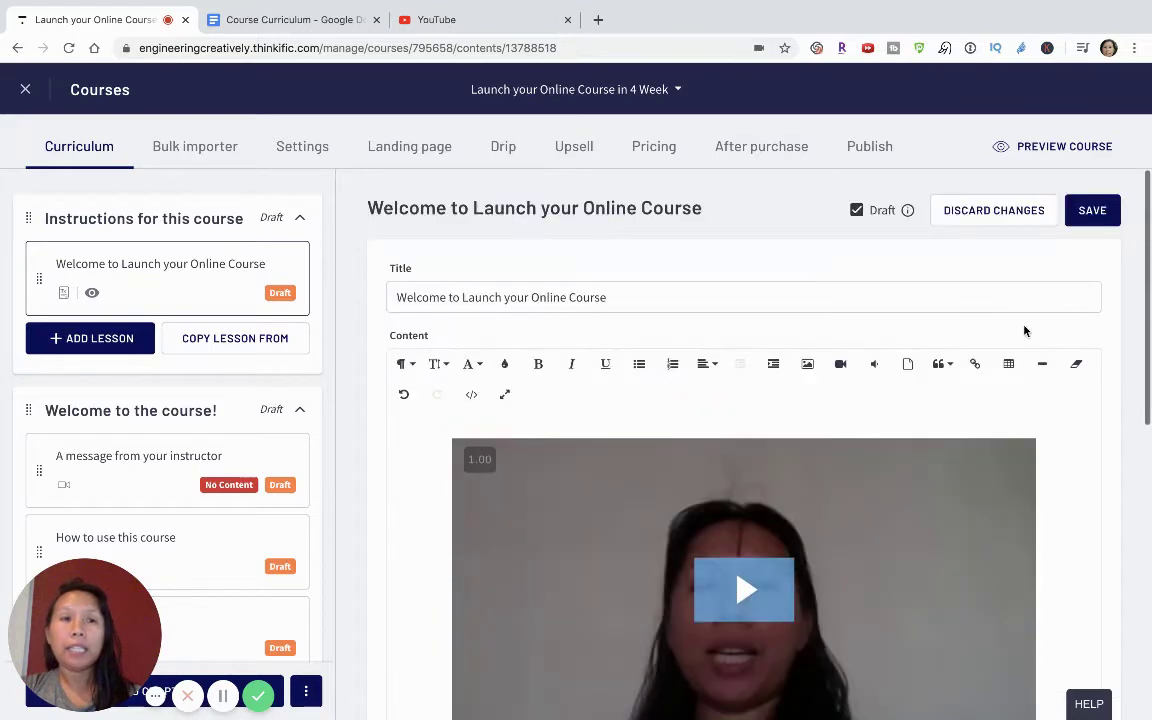
left_click(1090, 221)
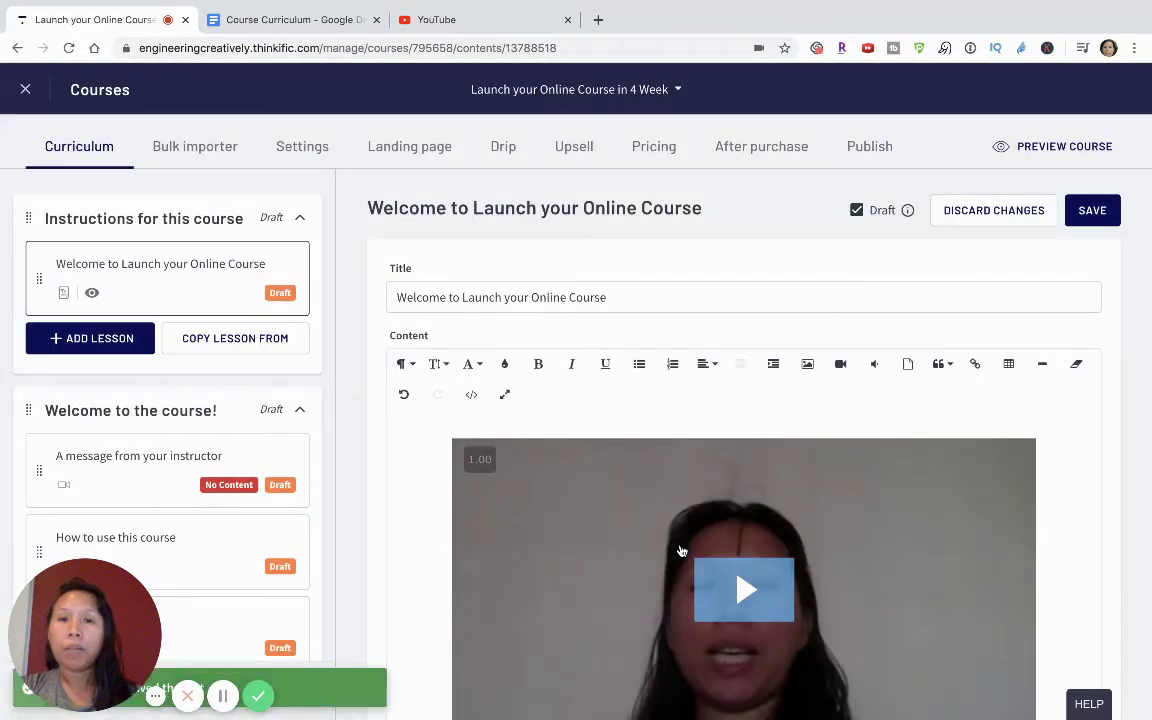
Rename the "Instructions for this course" chapter to "Launch your Online Course in 4 Weeks" and save it
scroll(673, 541, "down", 2)
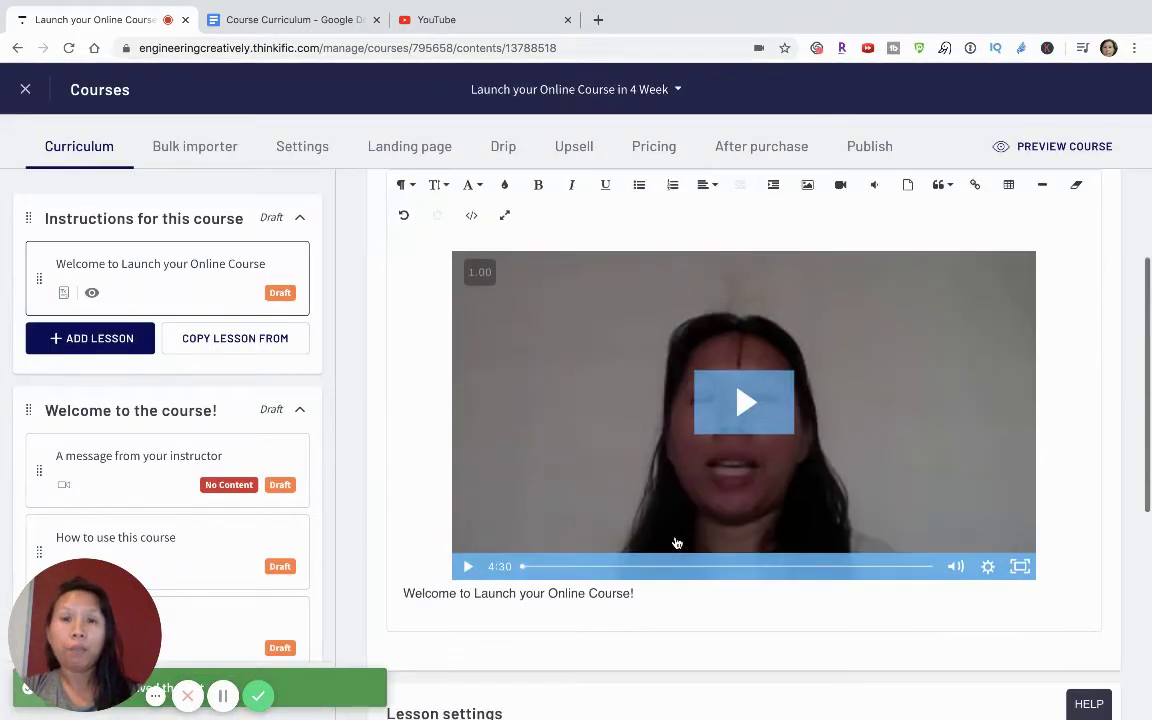
left_click(175, 229)
left_click_drag(560, 322, 435, 294)
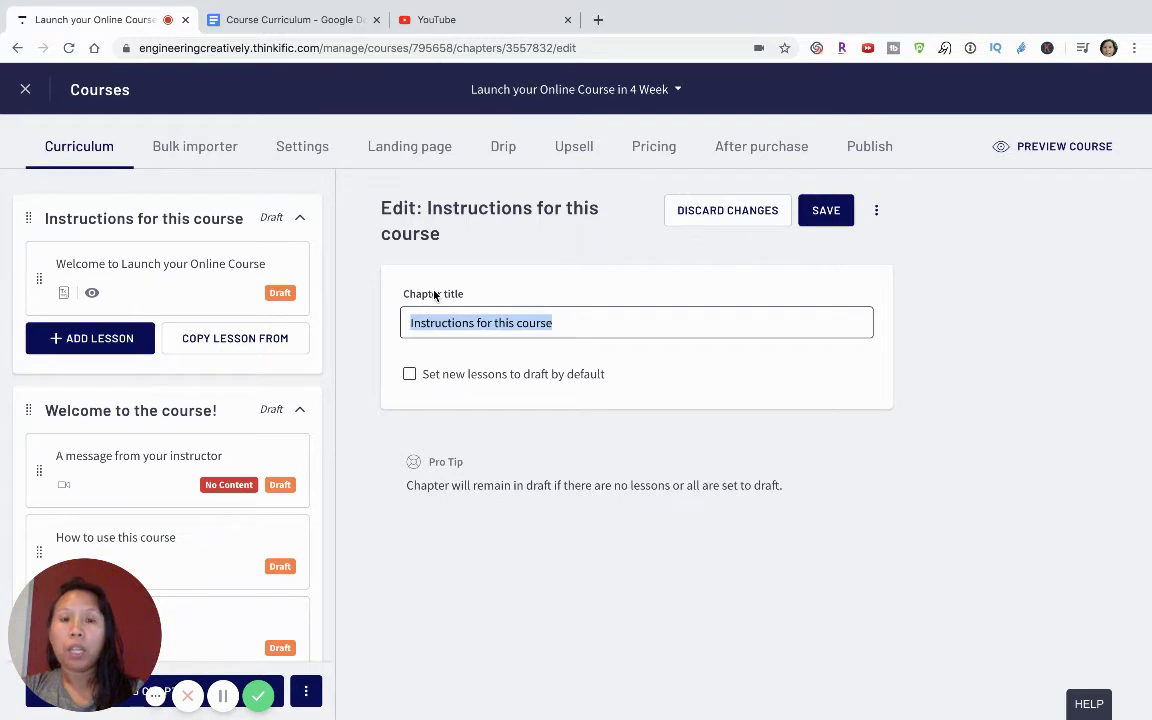
type("I")
key("BackSpace")
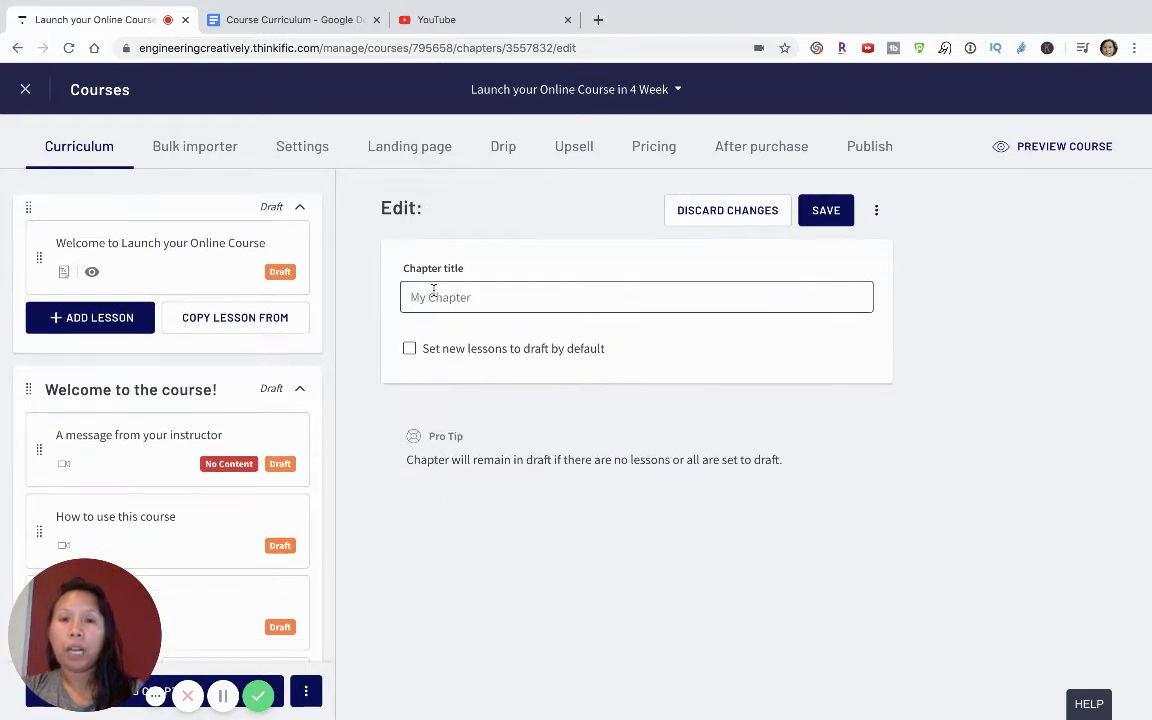
type("Launch your ")
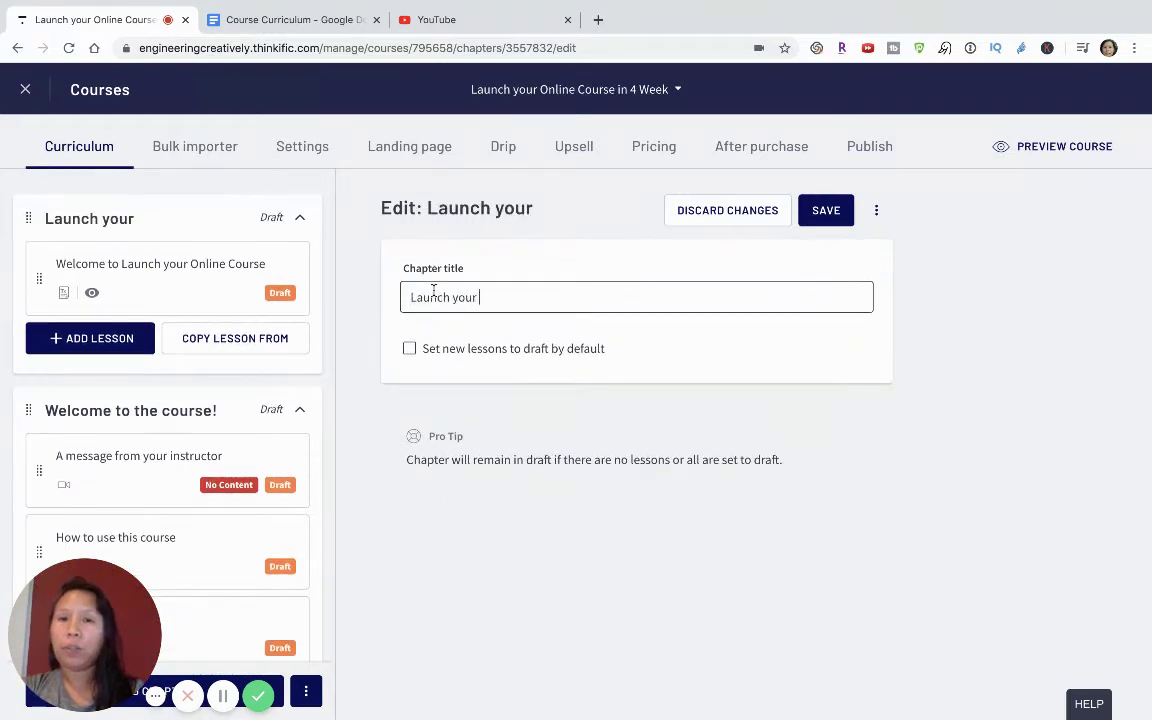
type("Online Course in 4 Weeks")
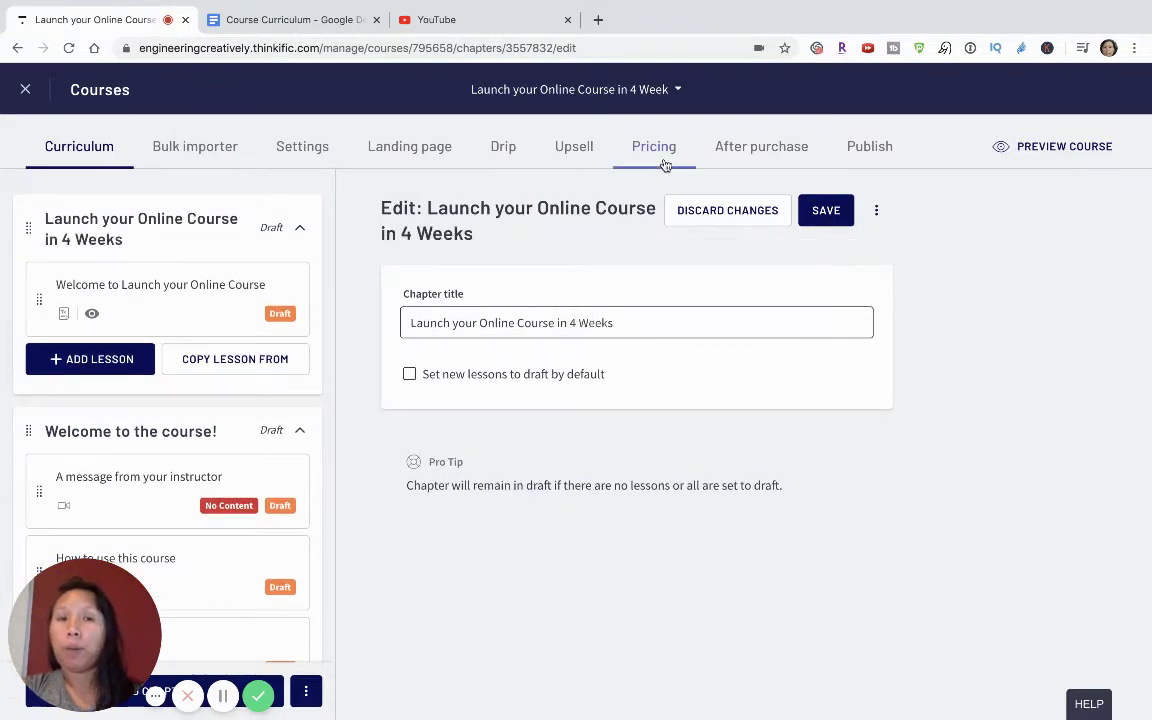
left_click(820, 210)
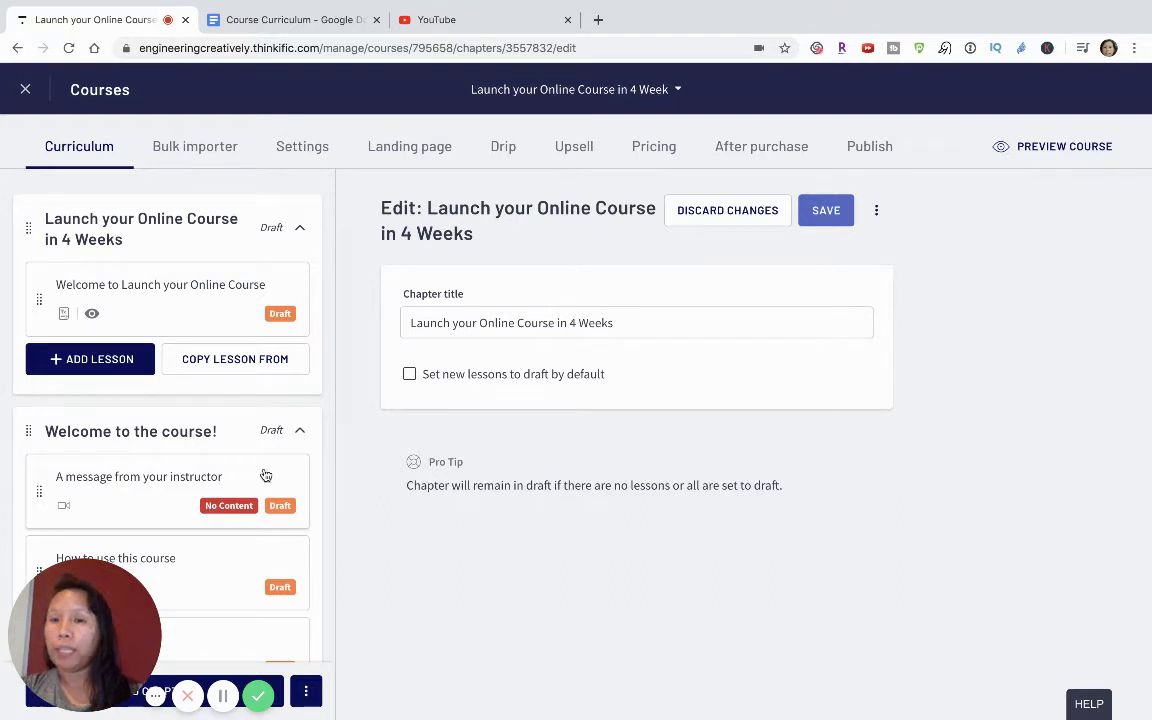
Add the first zoom_0.mp4 video from the library to the "A message from your instructor" lesson and save the lesson
scroll(237, 450, "down", 3)
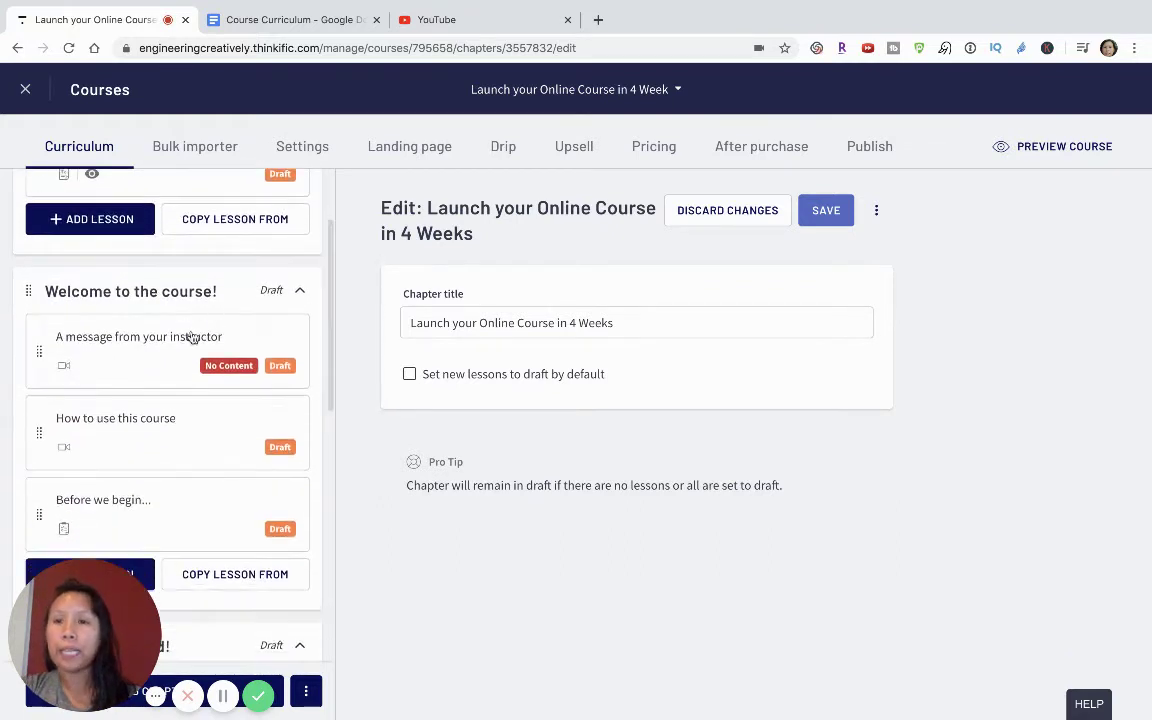
scroll(155, 329, "down", 1)
left_click(155, 329)
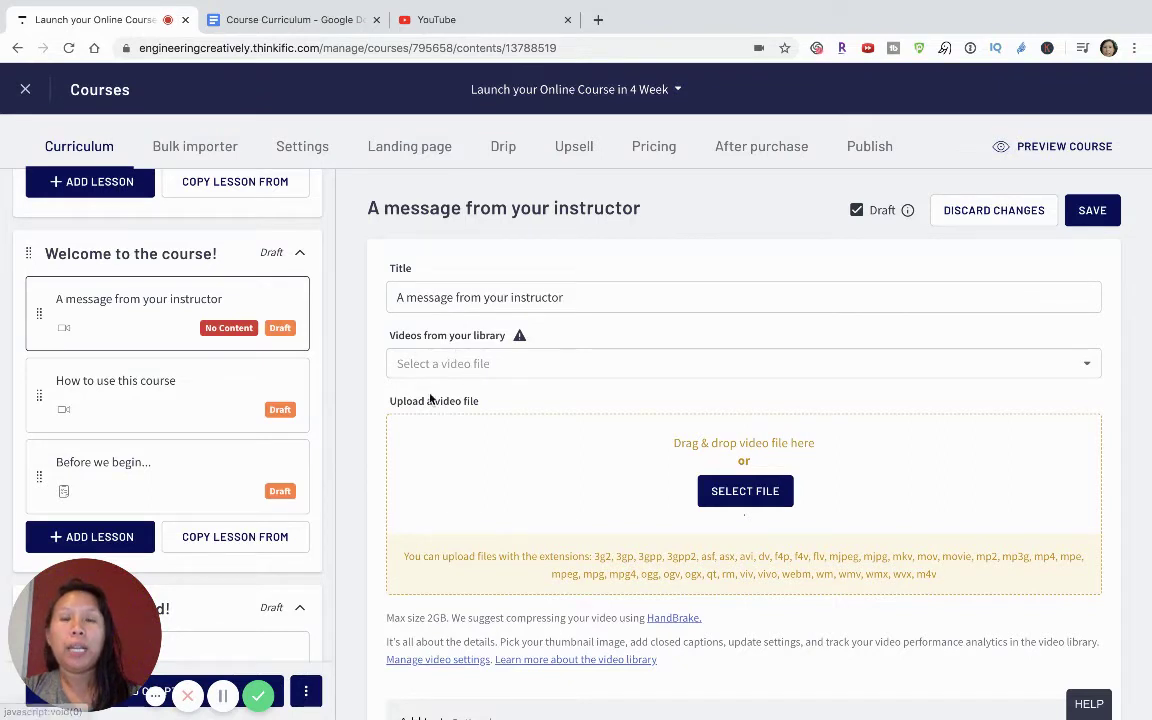
scroll(431, 399, "down", 1)
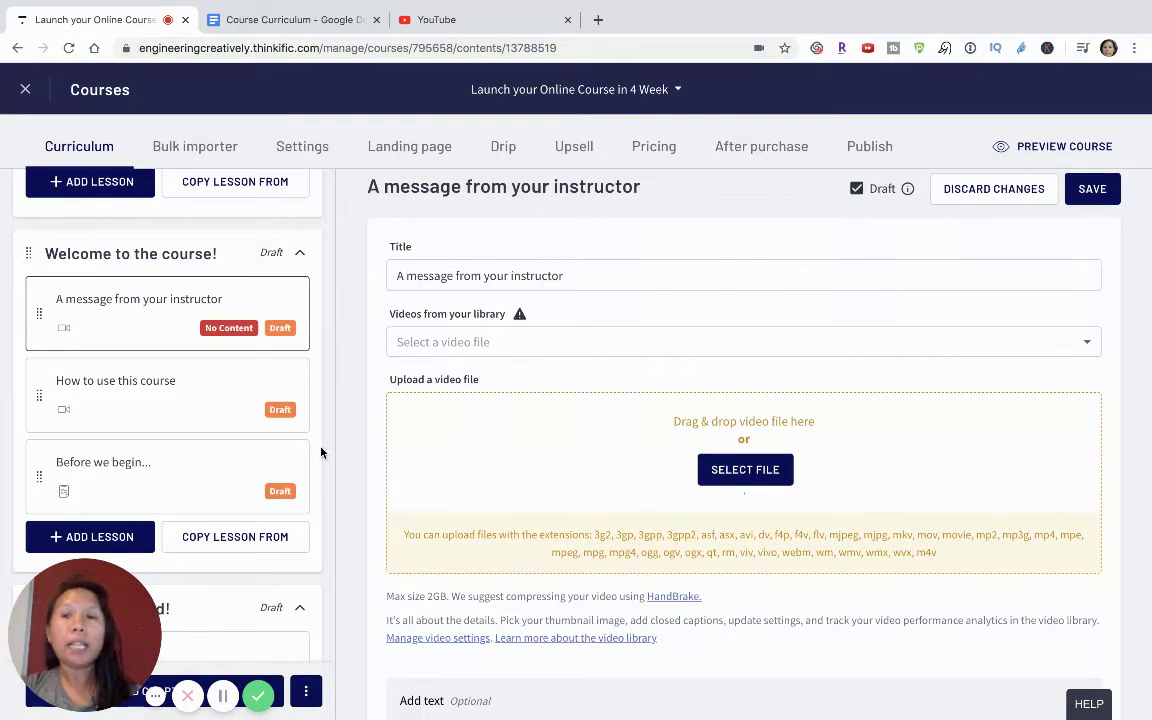
left_click(537, 345)
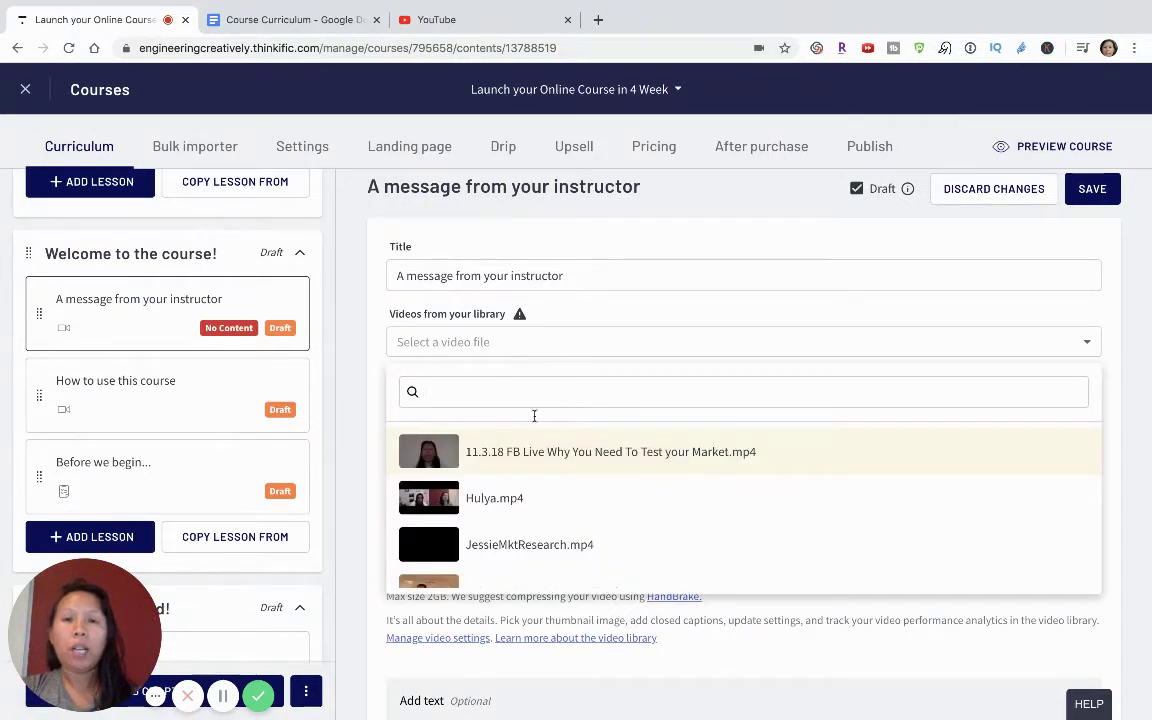
scroll(545, 497, "down", 5)
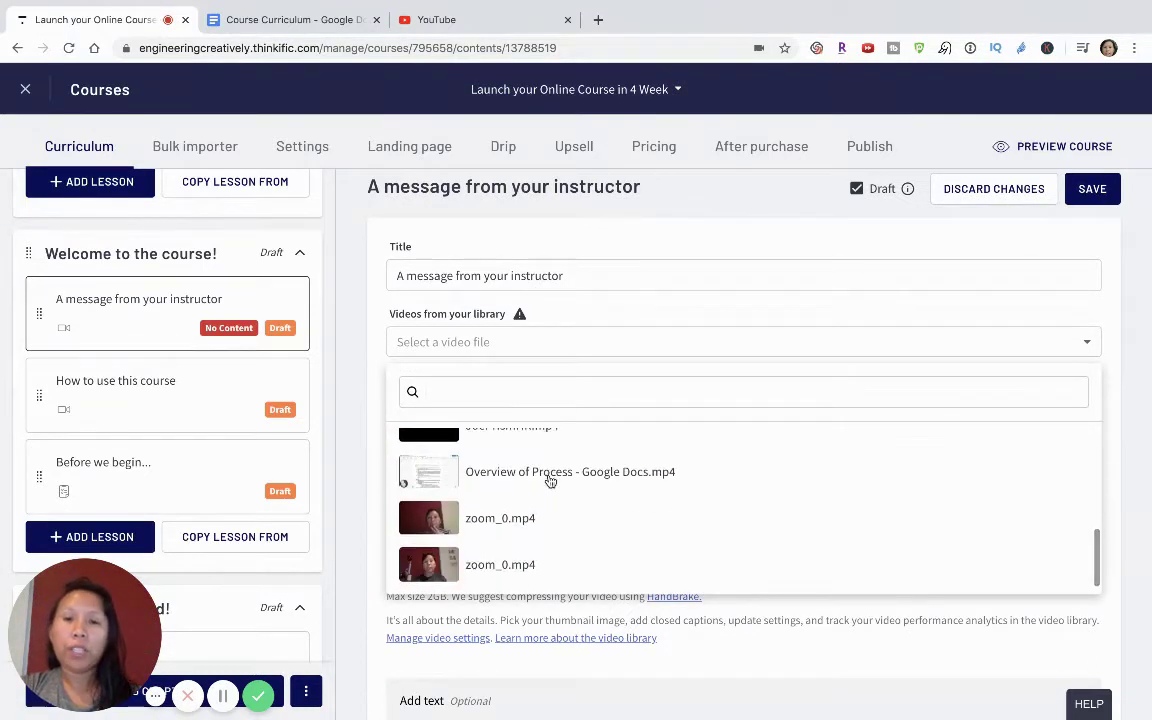
left_click(453, 520)
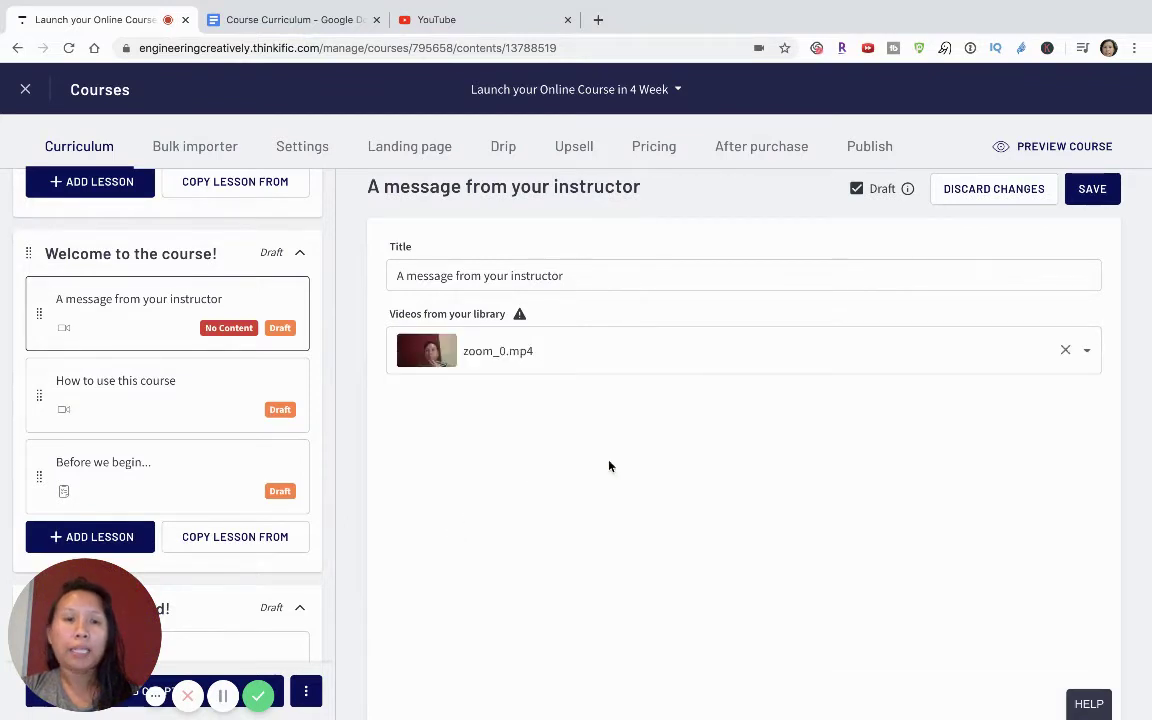
left_click(1100, 189)
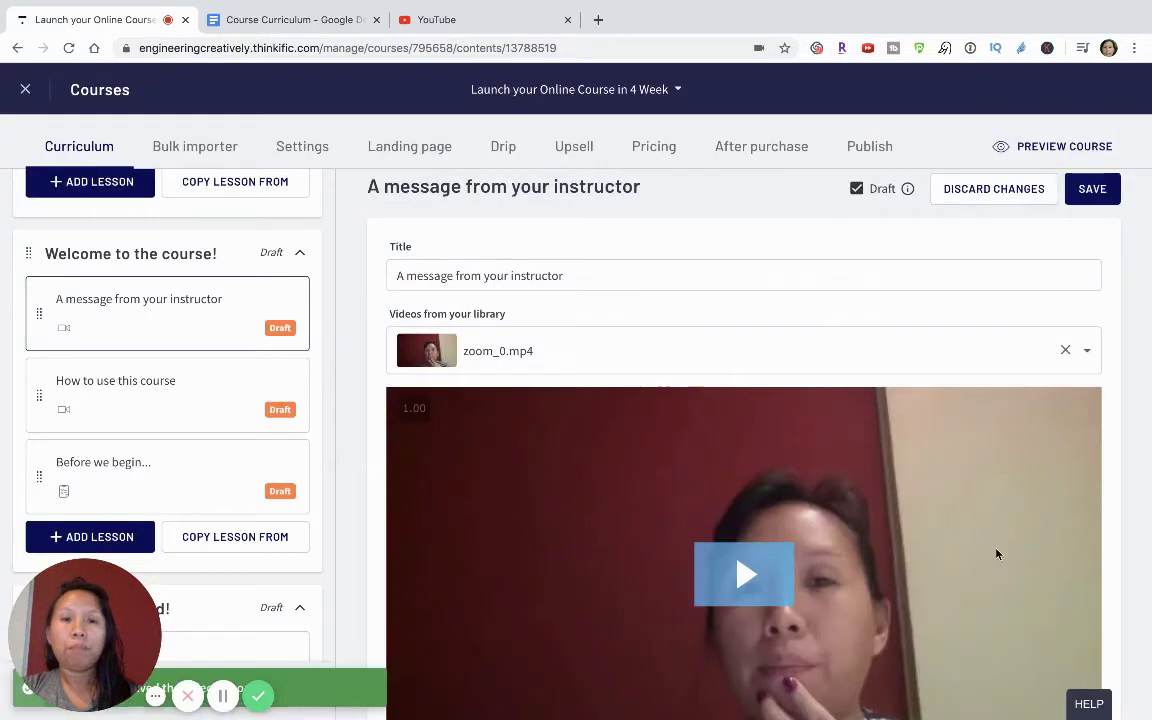
Rename the "How to use this course" lesson to "Overview of the Thinkific Platform" and save it
left_click(213, 399)
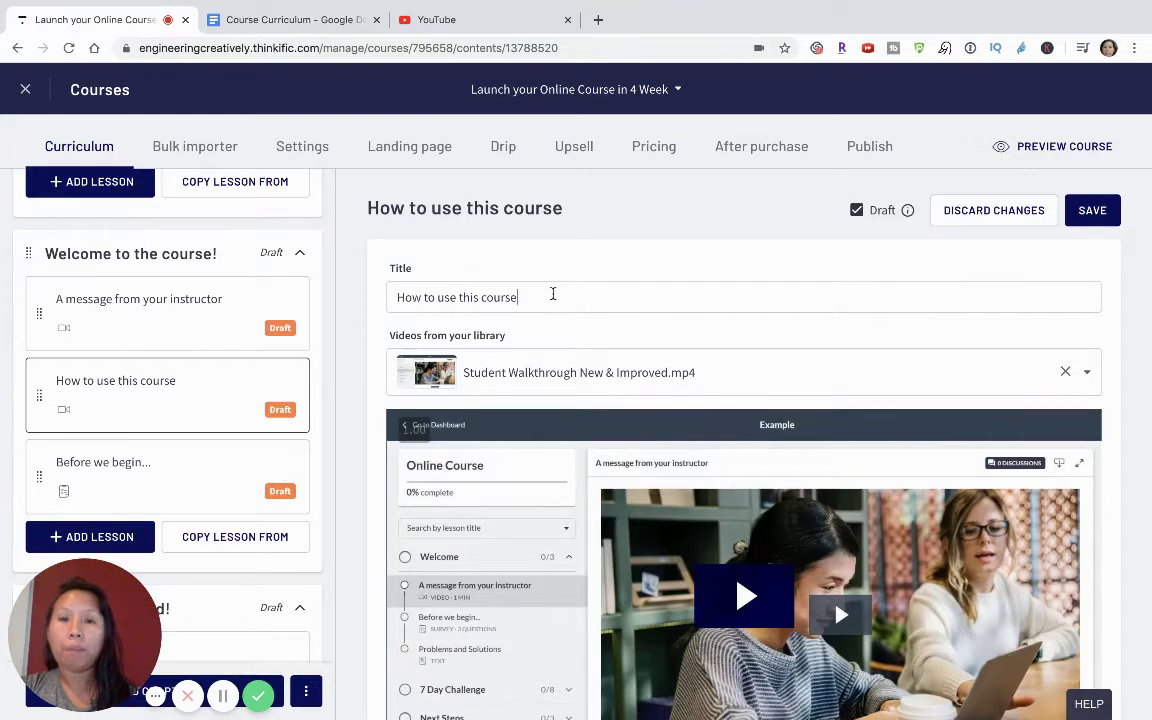
left_click_drag(552, 293, 301, 245)
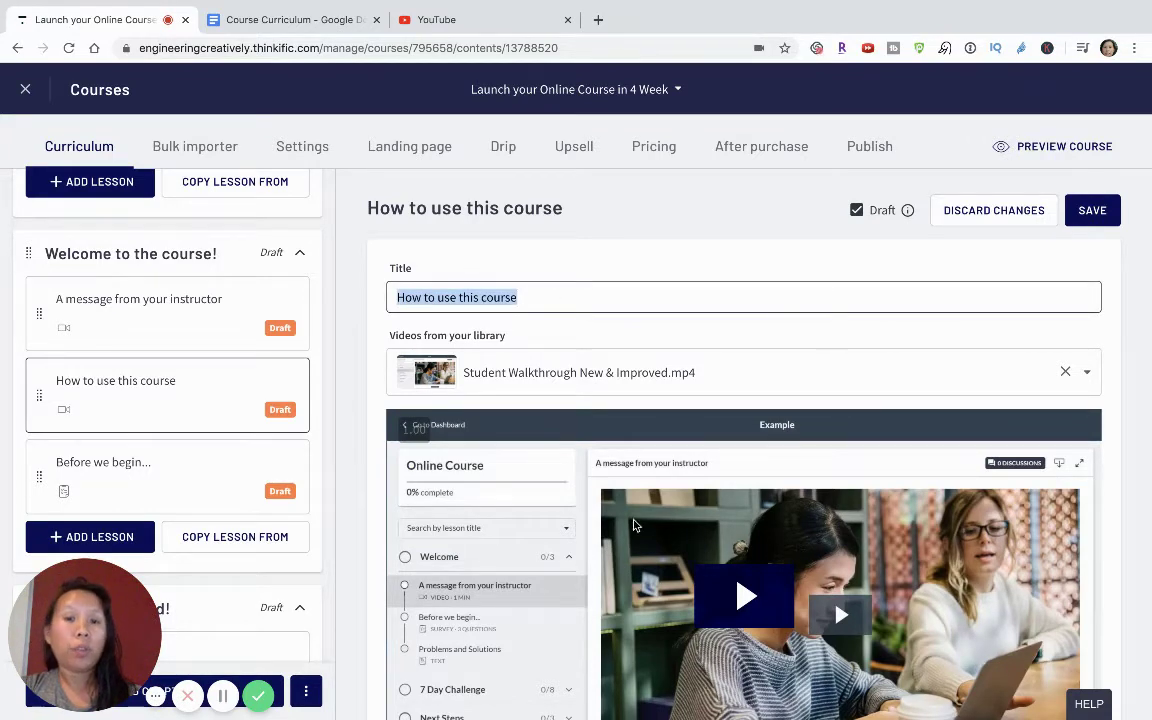
scroll(633, 525, "down", 1)
scroll(640, 480, "up", 1)
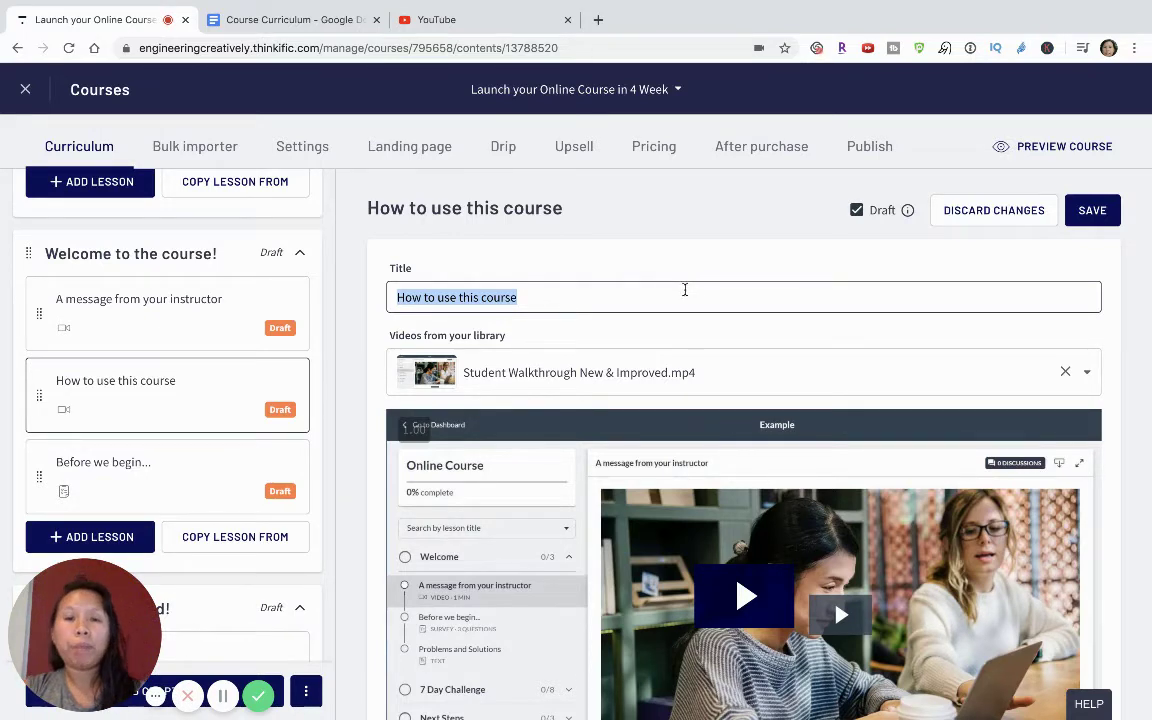
type("Over")
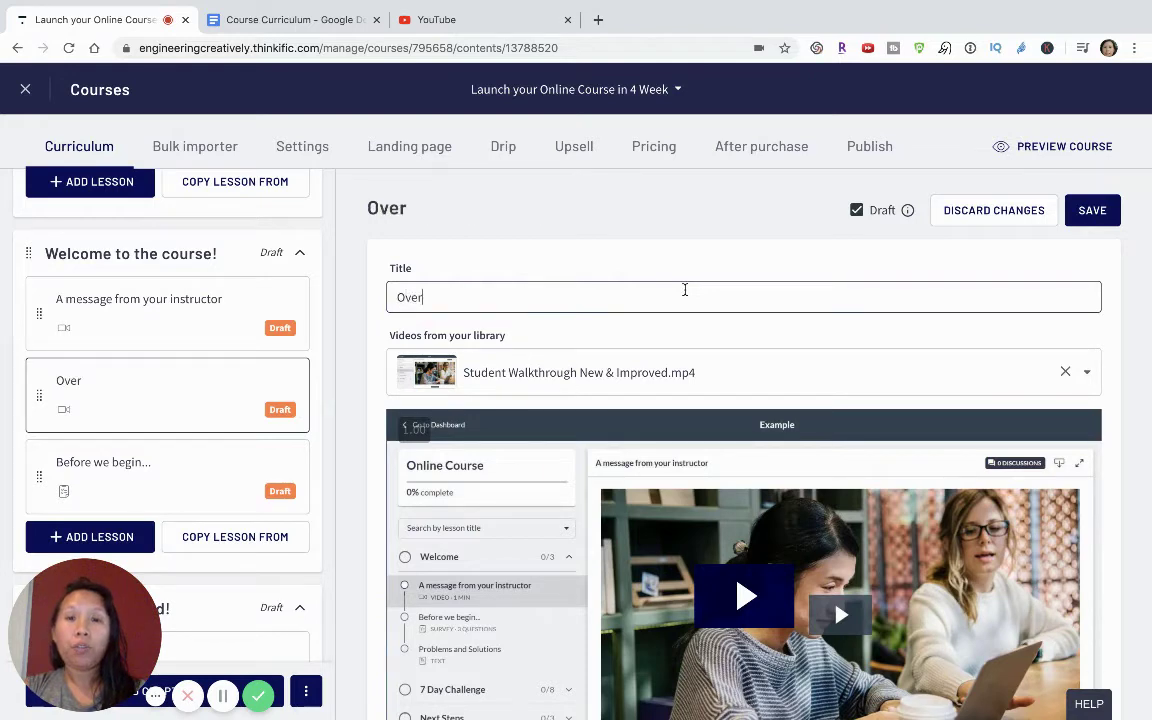
type("view of the Thi")
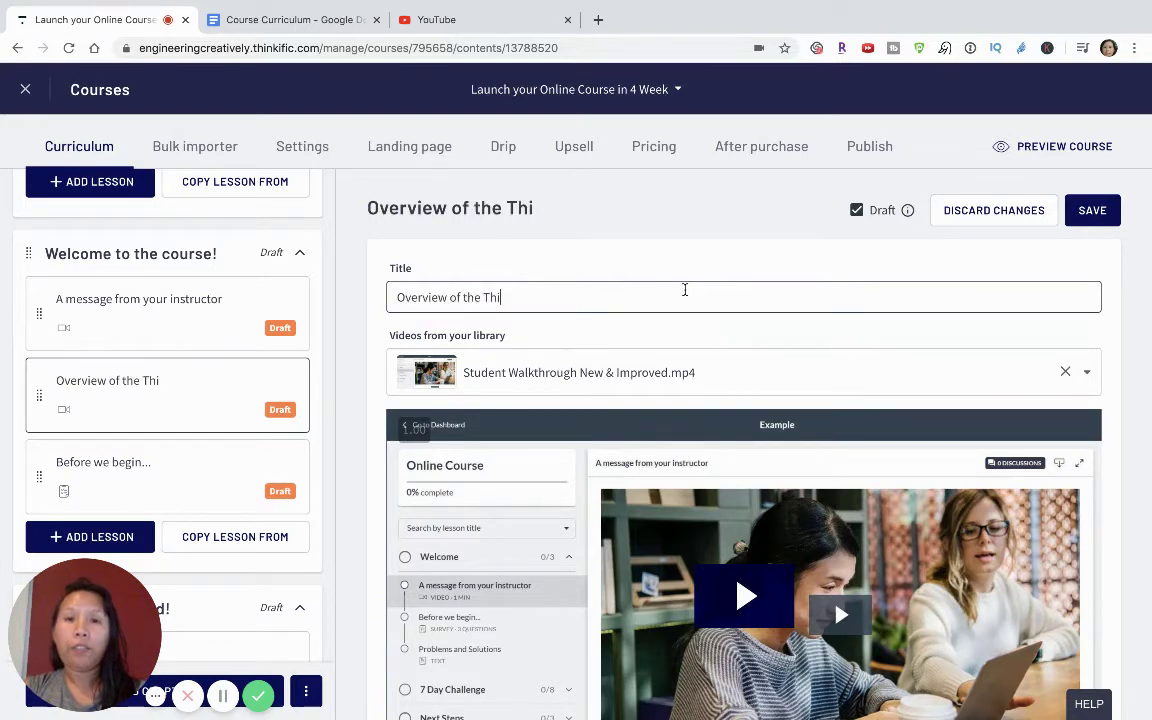
type("nkific Platform")
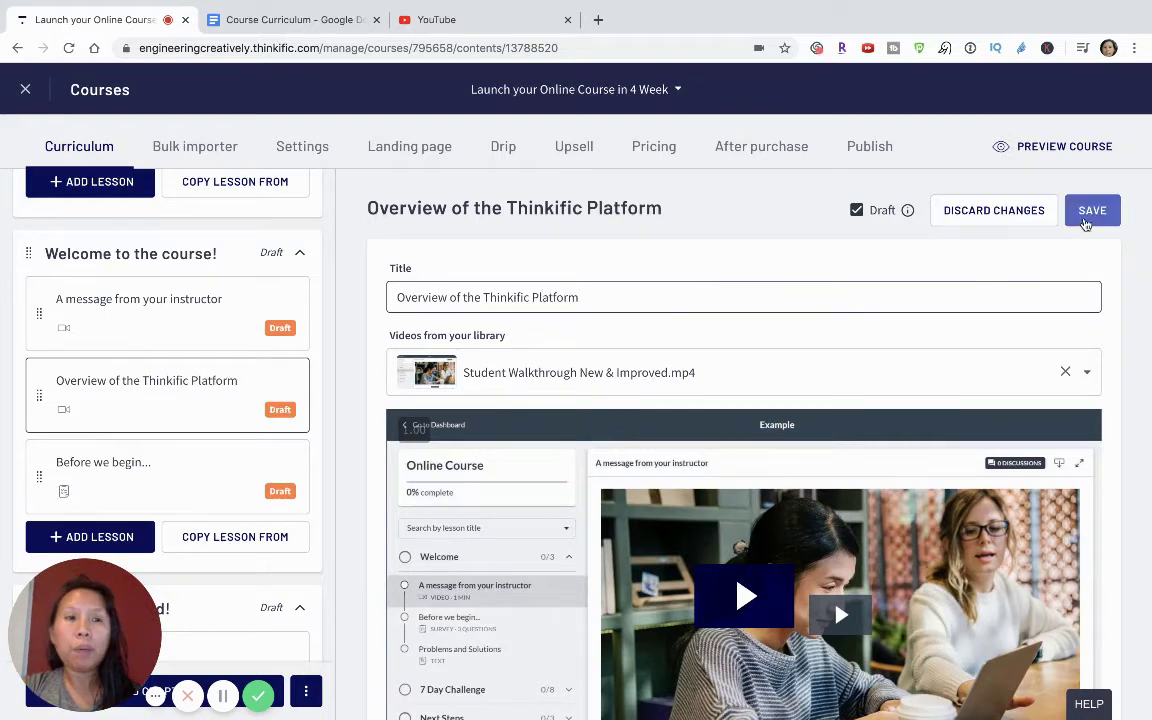
left_click(1088, 218)
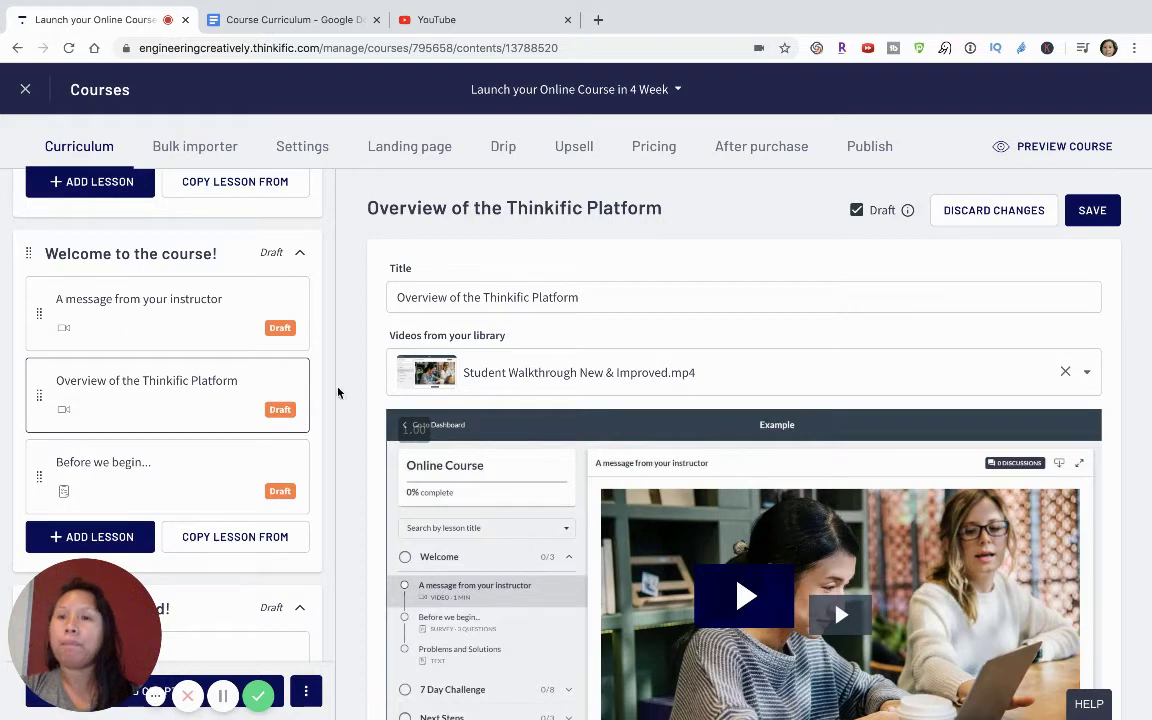
Rename the "Before we begin..." survey lesson to "Survey to Get to Know YOU" and save it
scroll(250, 383, "down", 1)
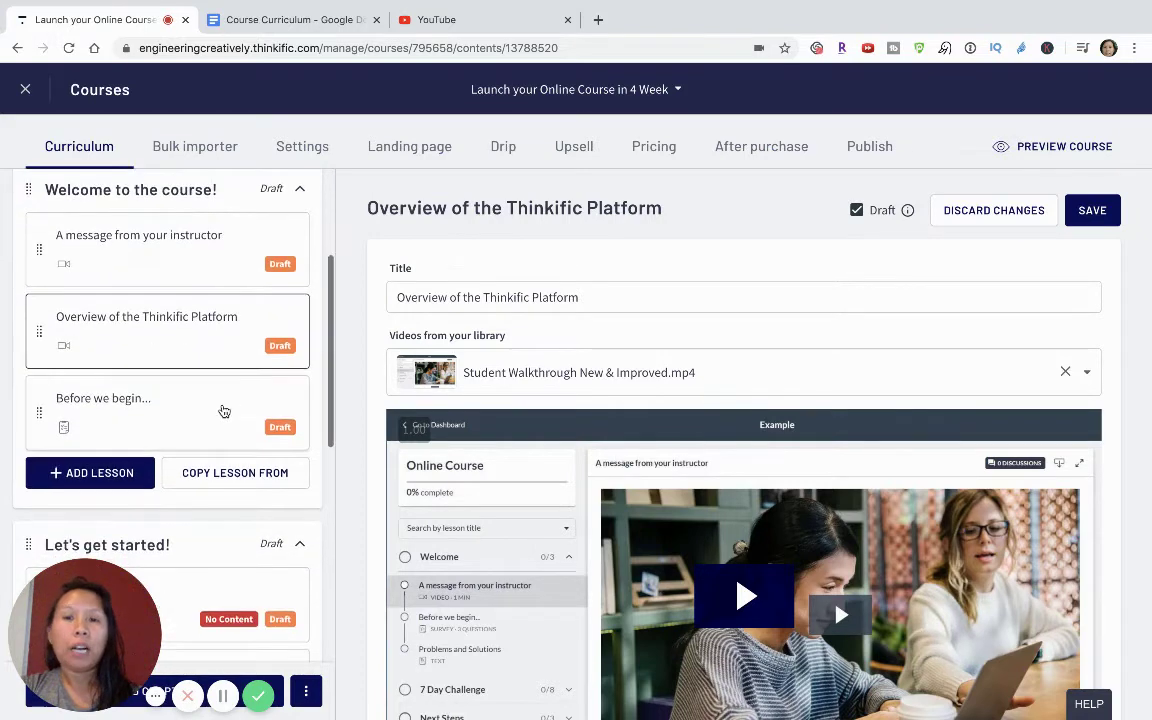
left_click(221, 409)
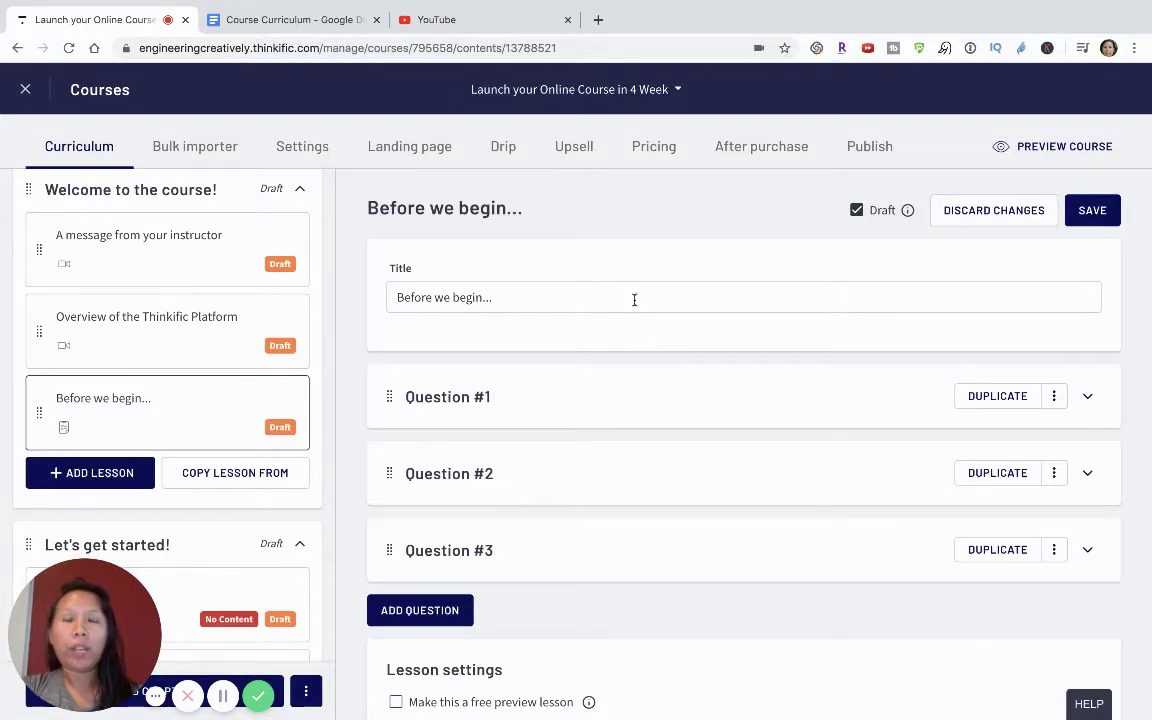
left_click_drag(634, 300, 356, 289)
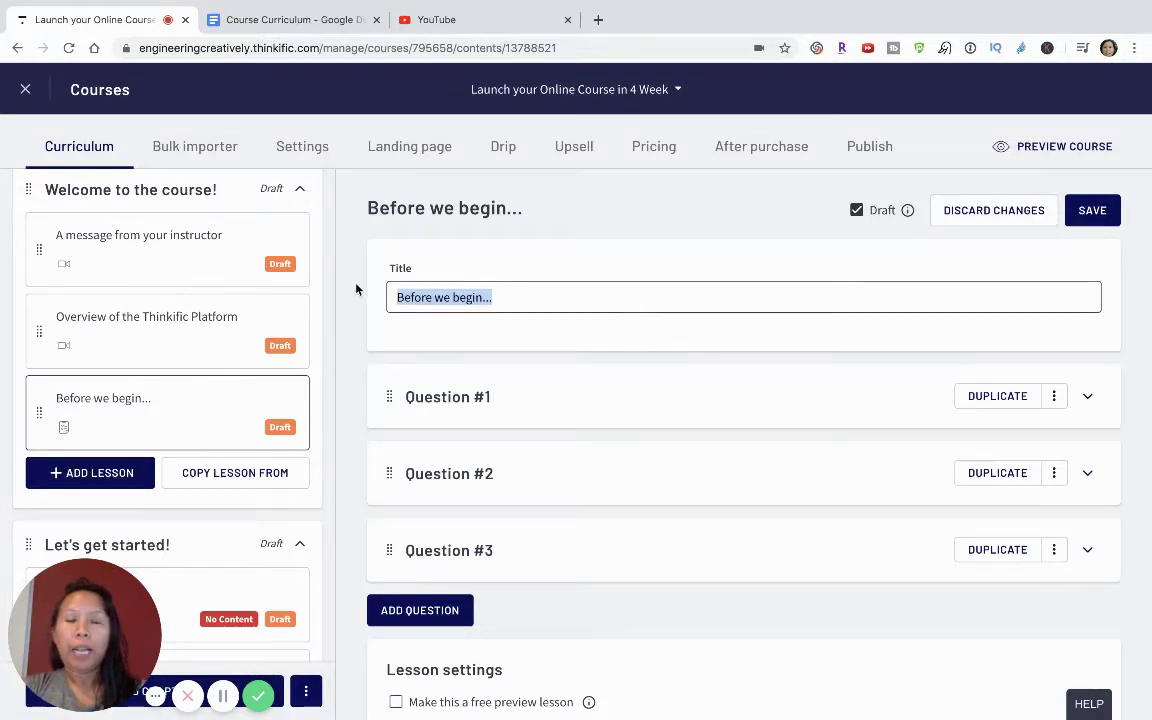
type("S")
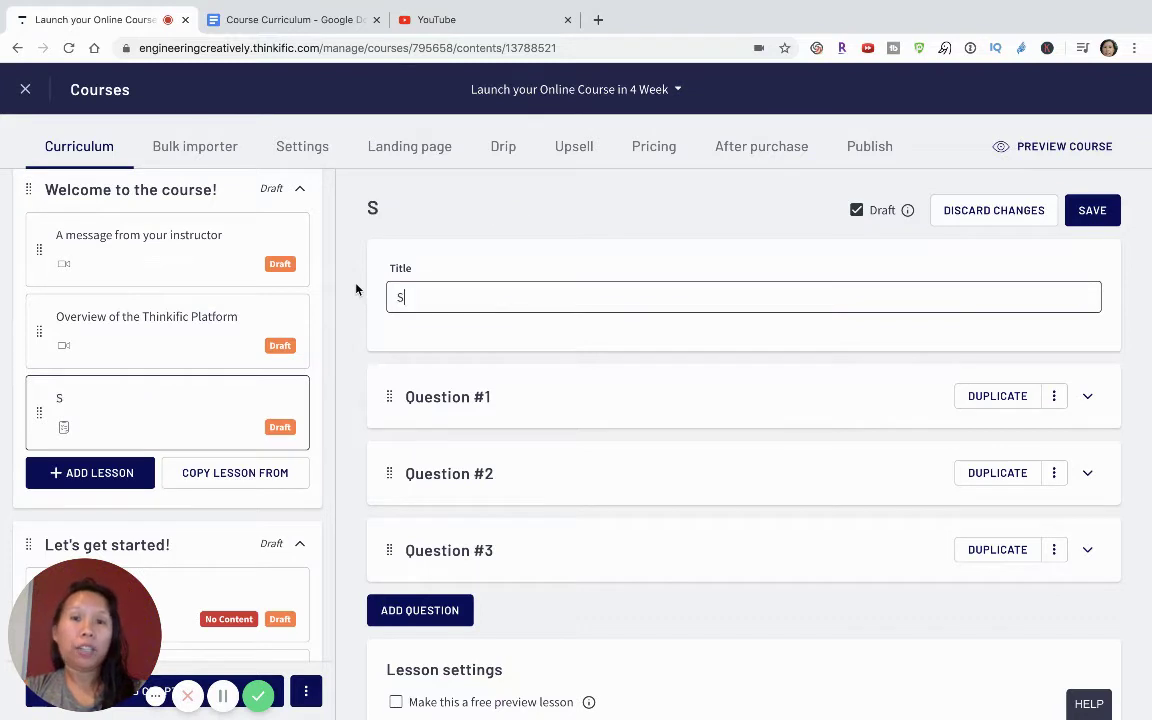
type("urvey to G")
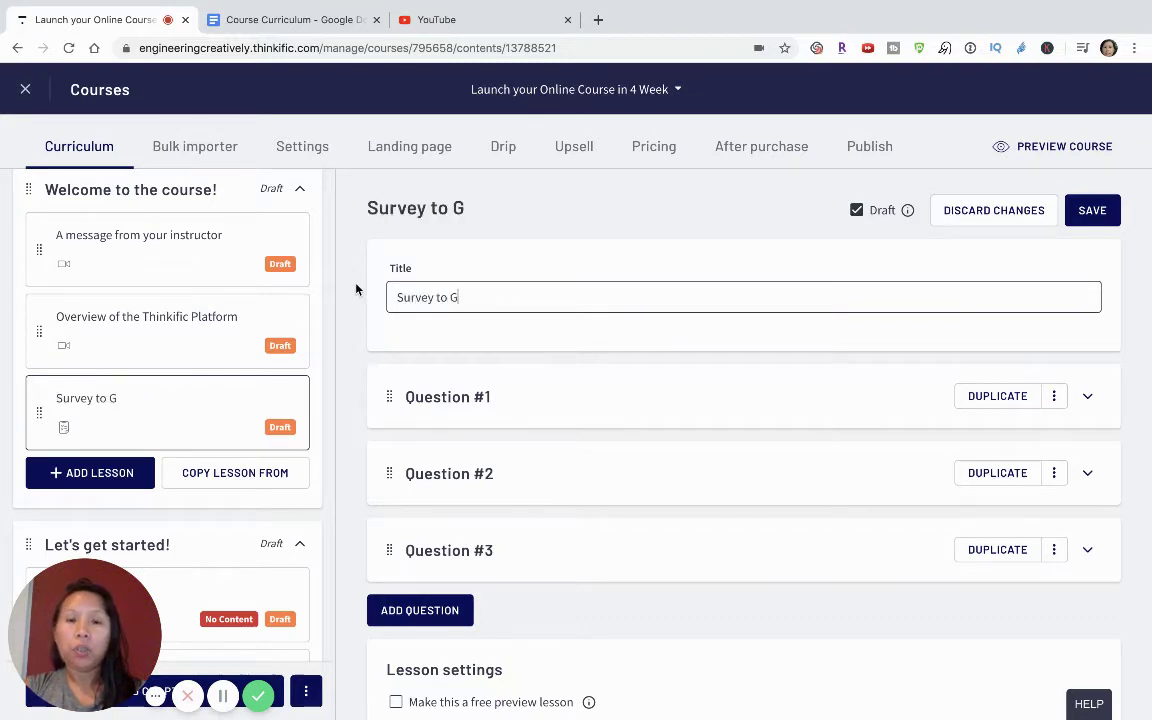
type("et to Know YOU")
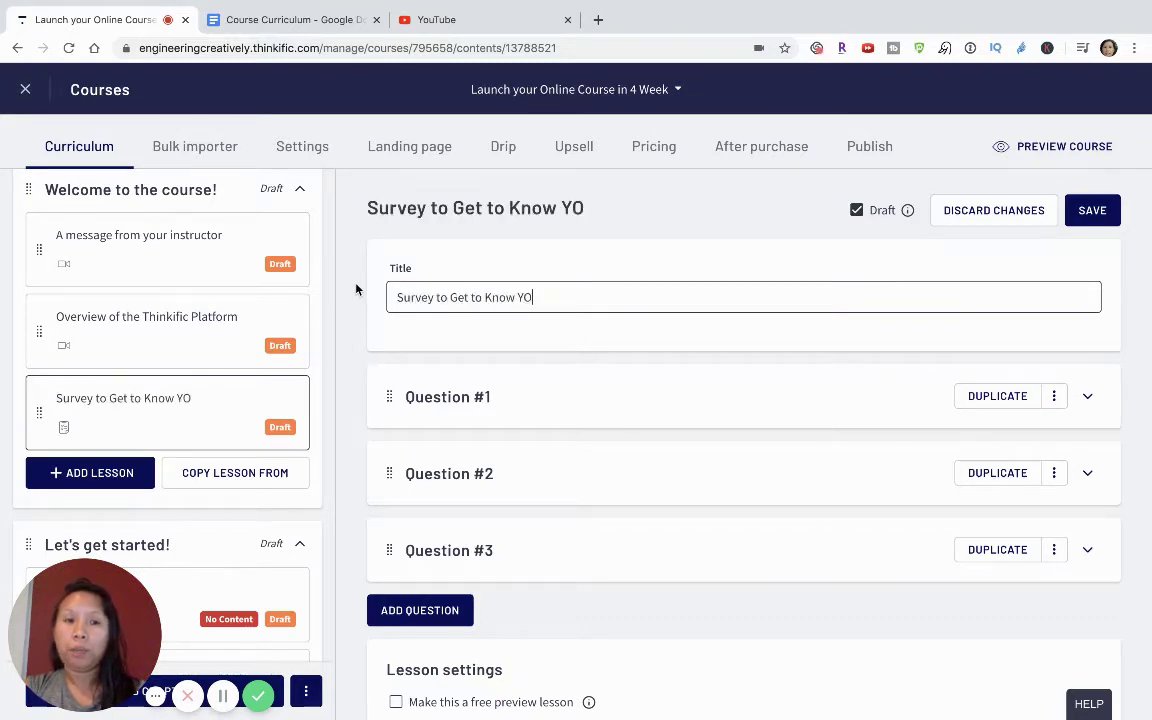
key("BackSpace")
key("BackSpace")
type("OPIU")
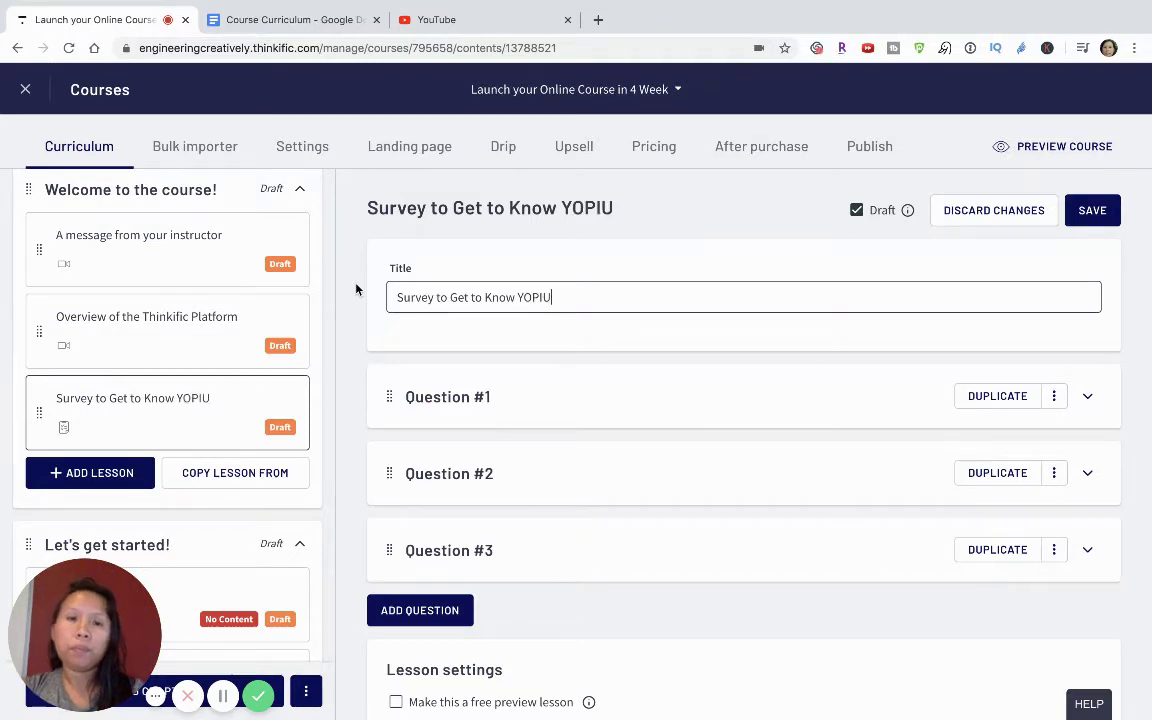
key("BackSpace")
key("BackSpace")
key("BackSpace")
type("IU")
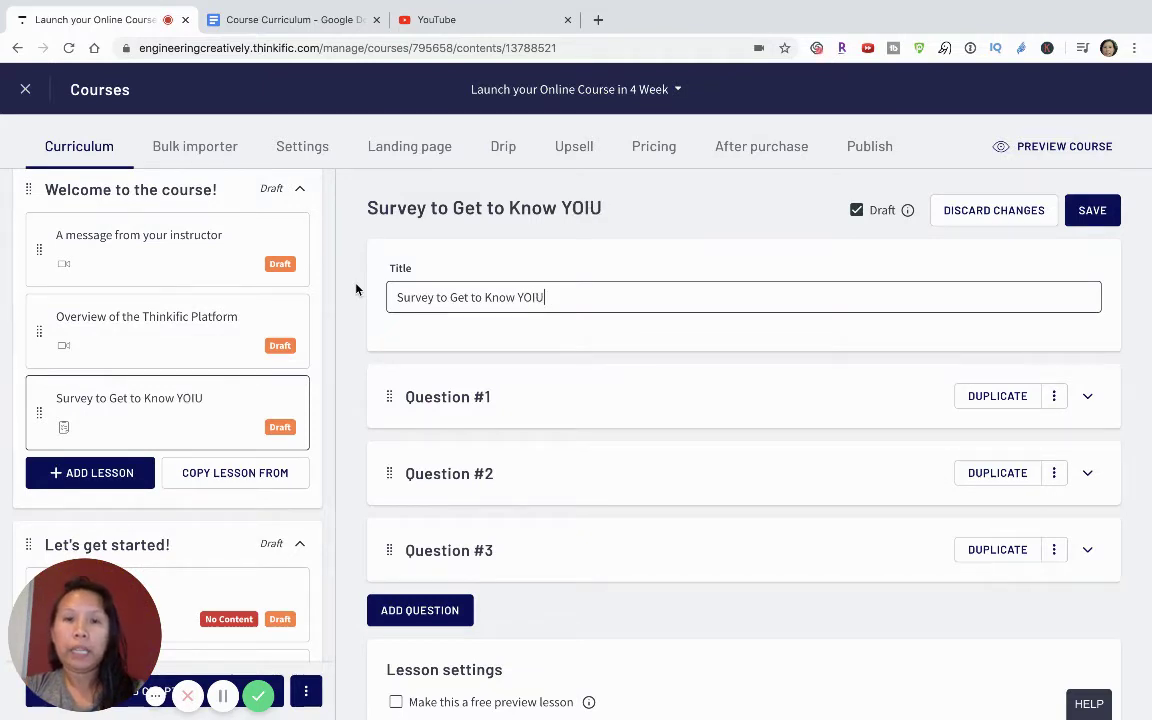
key("BackSpace")
key("BackSpace")
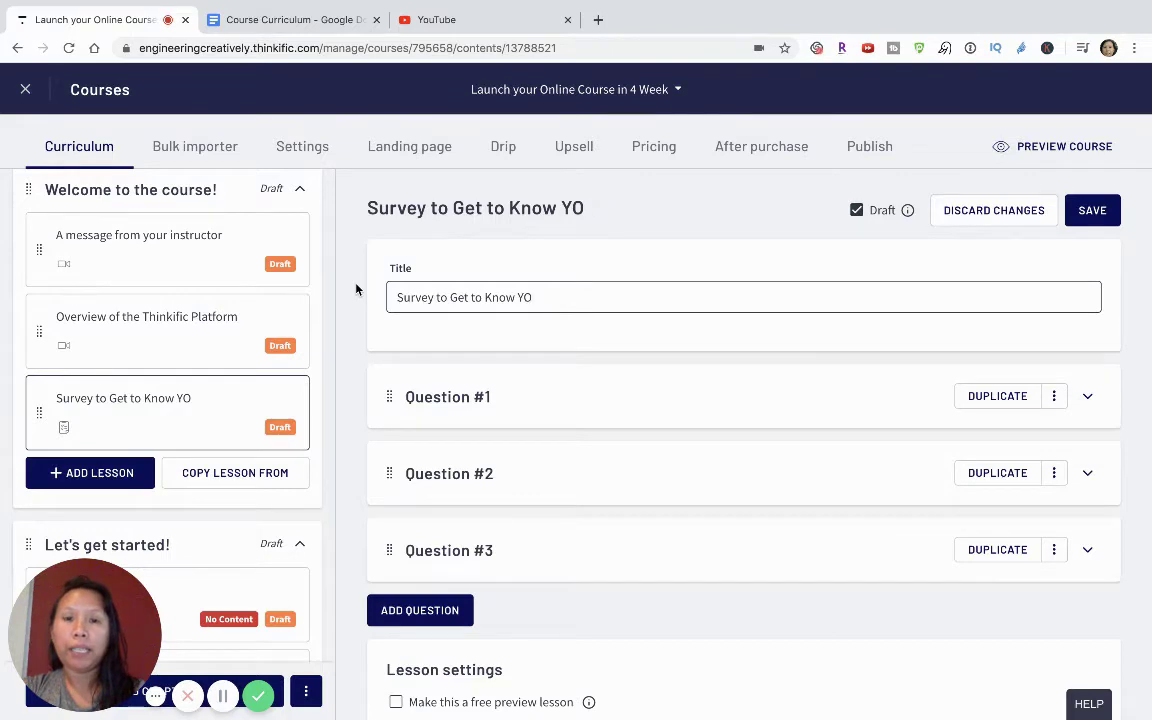
type("U")
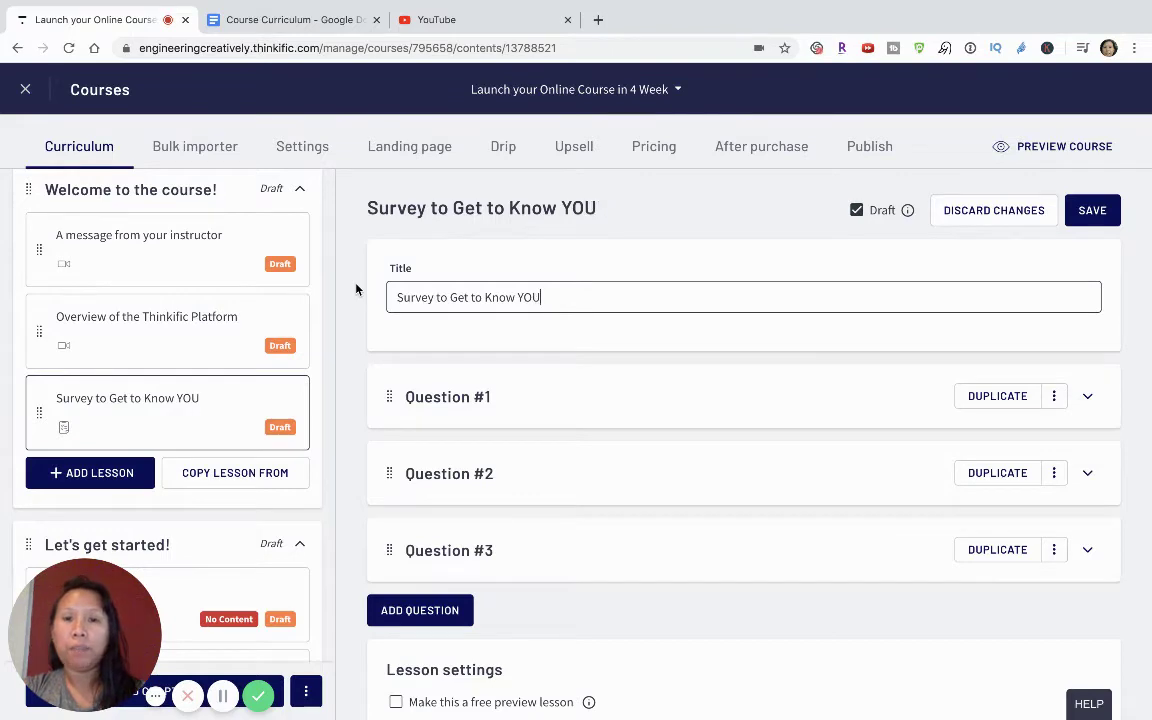
left_click(1087, 214)
Rename the "Let's get started!" chapter to "Week 1: Let's get started!" and save it
scroll(298, 360, "down", 3)
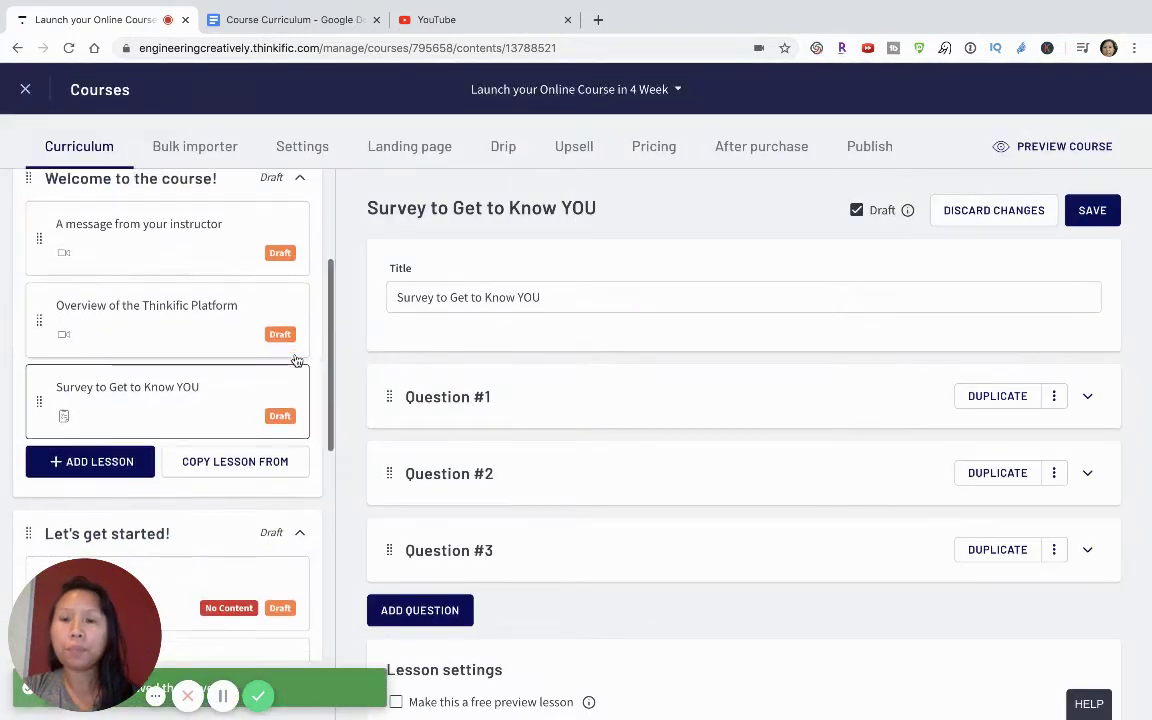
left_click(197, 404)
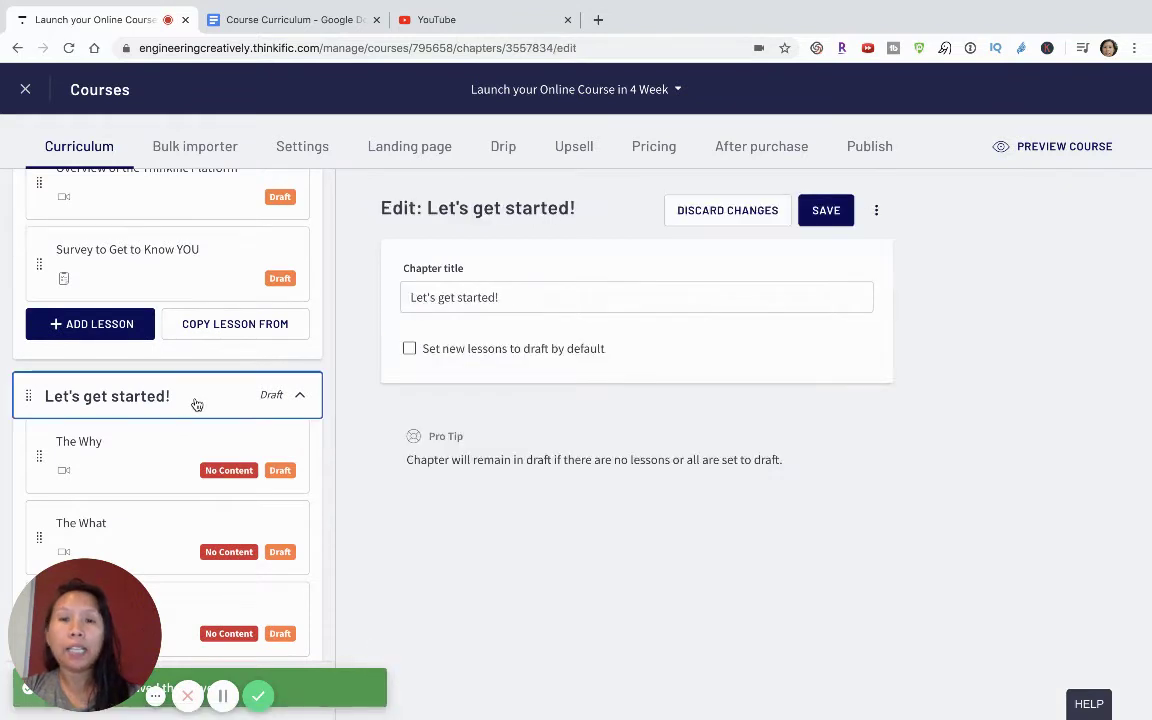
left_click(408, 297)
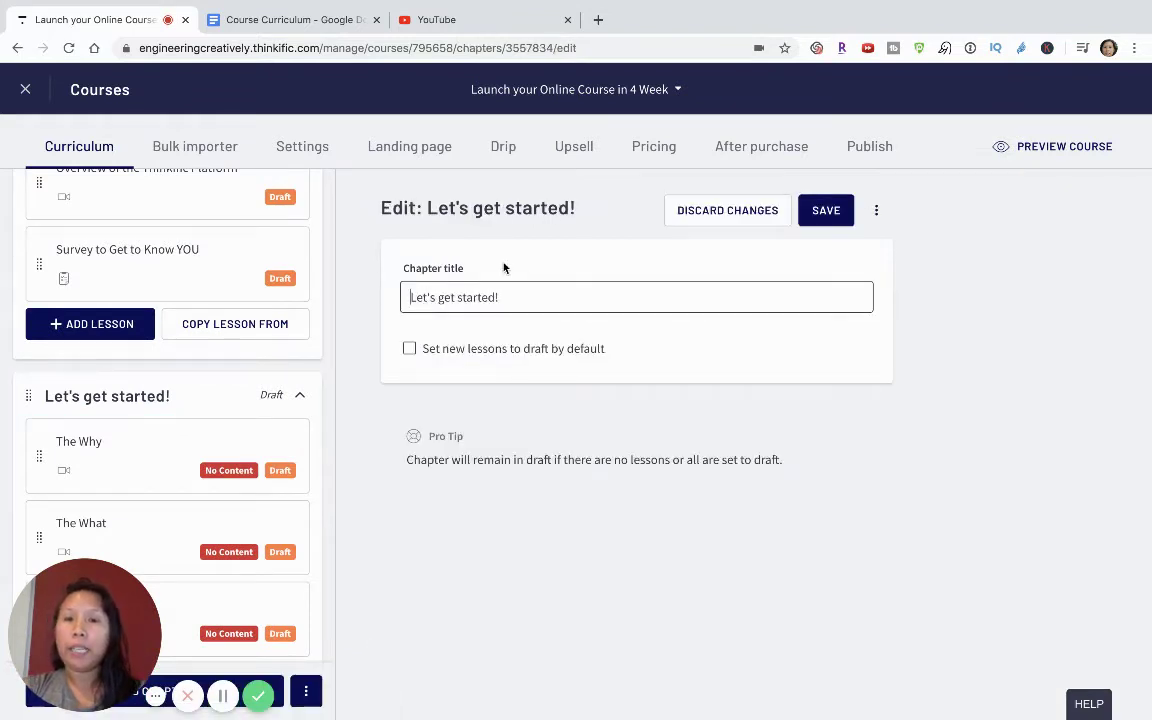
type("Week 1:")
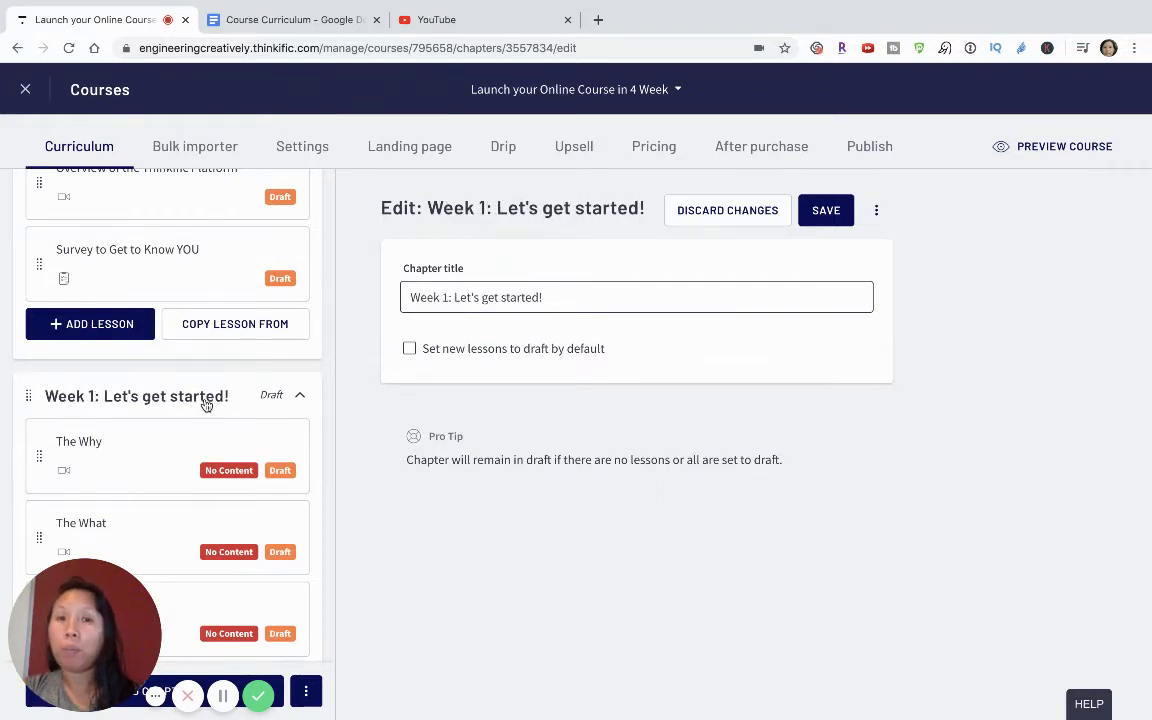
left_click(825, 214)
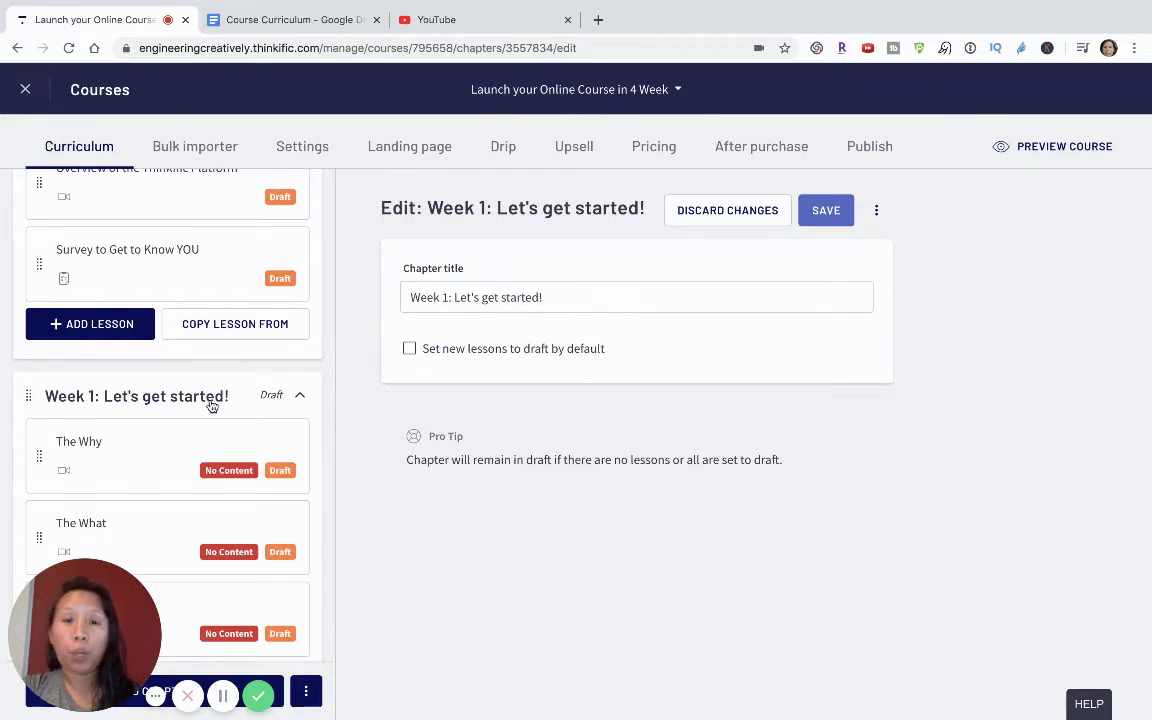
Save "The What" lesson in the Week 1 chapter with its existing title and open "The How" lesson
scroll(212, 410, "down", 2)
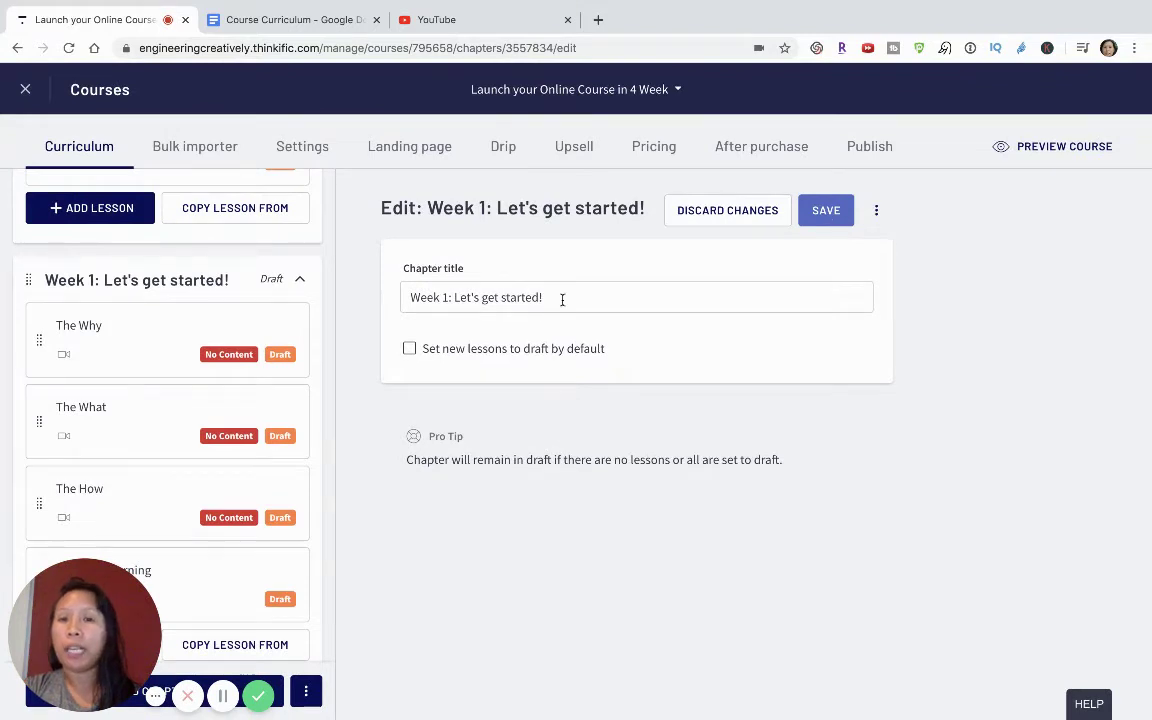
left_click(193, 411)
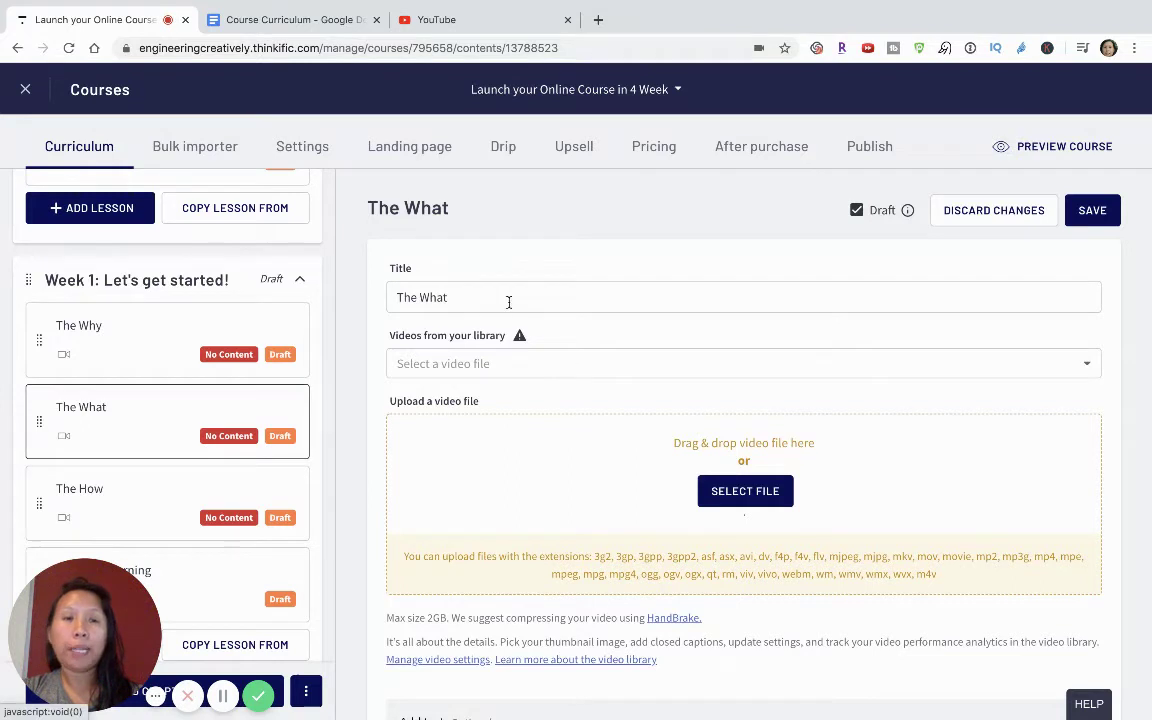
left_click_drag(455, 296, 377, 300)
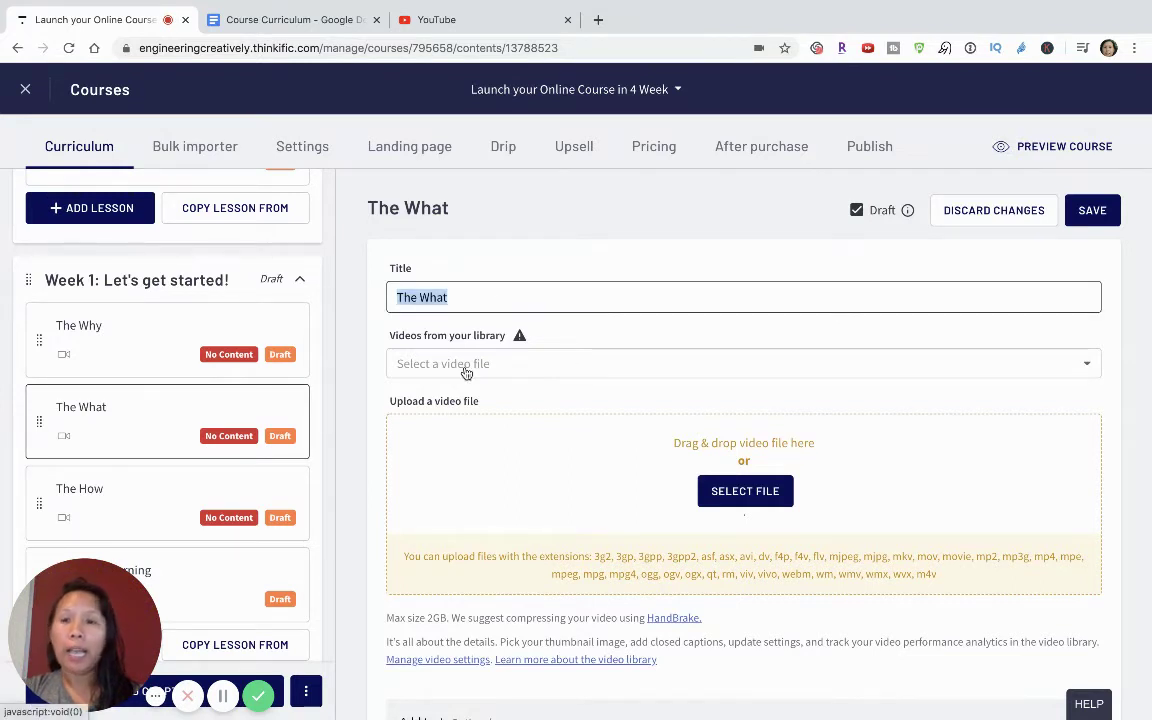
scroll(200, 440, "down", 2)
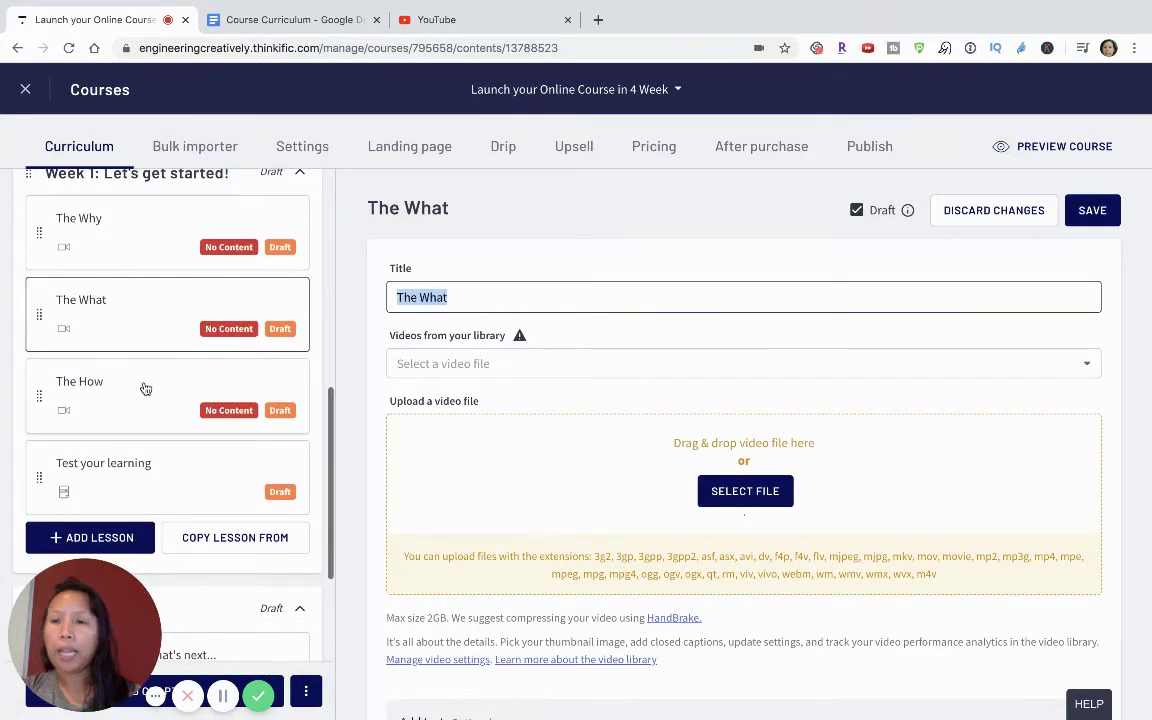
scroll(145, 397, "down", 2)
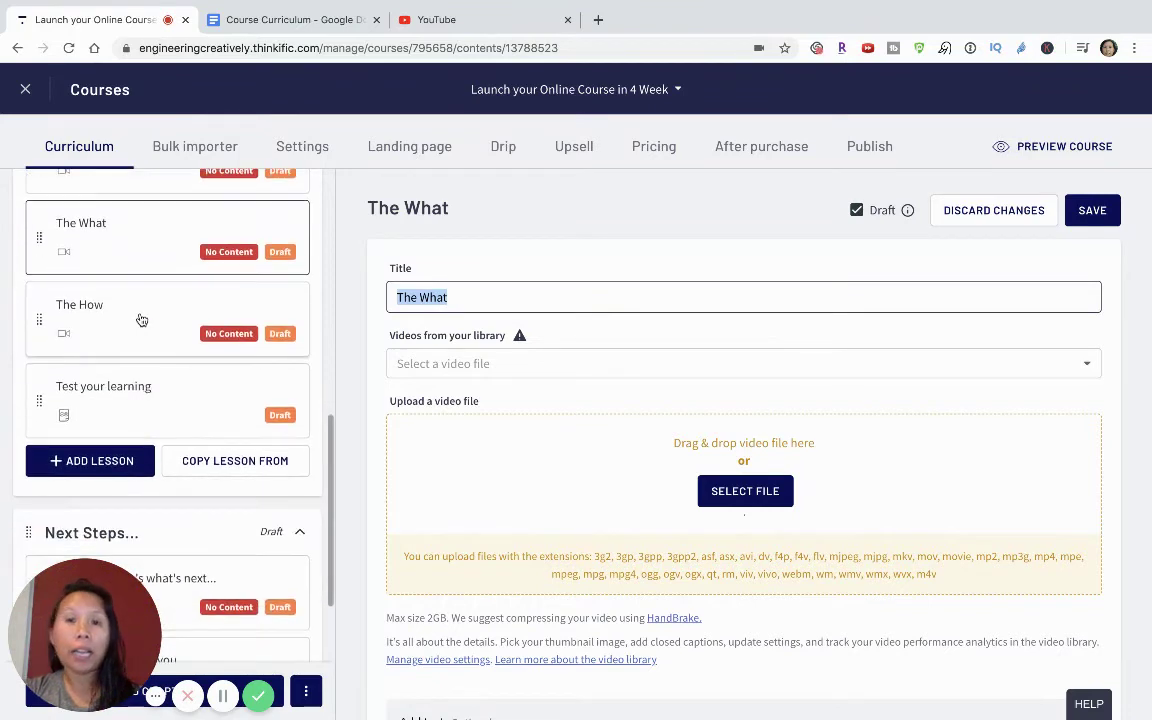
left_click(1092, 210)
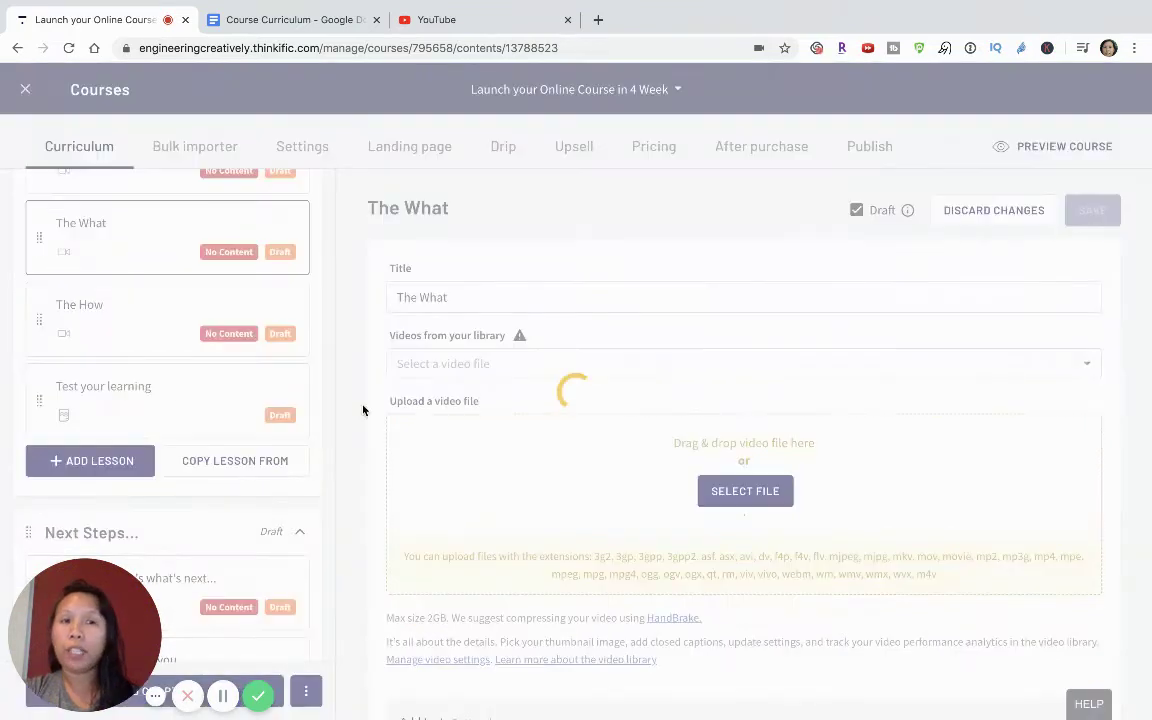
left_click(136, 330)
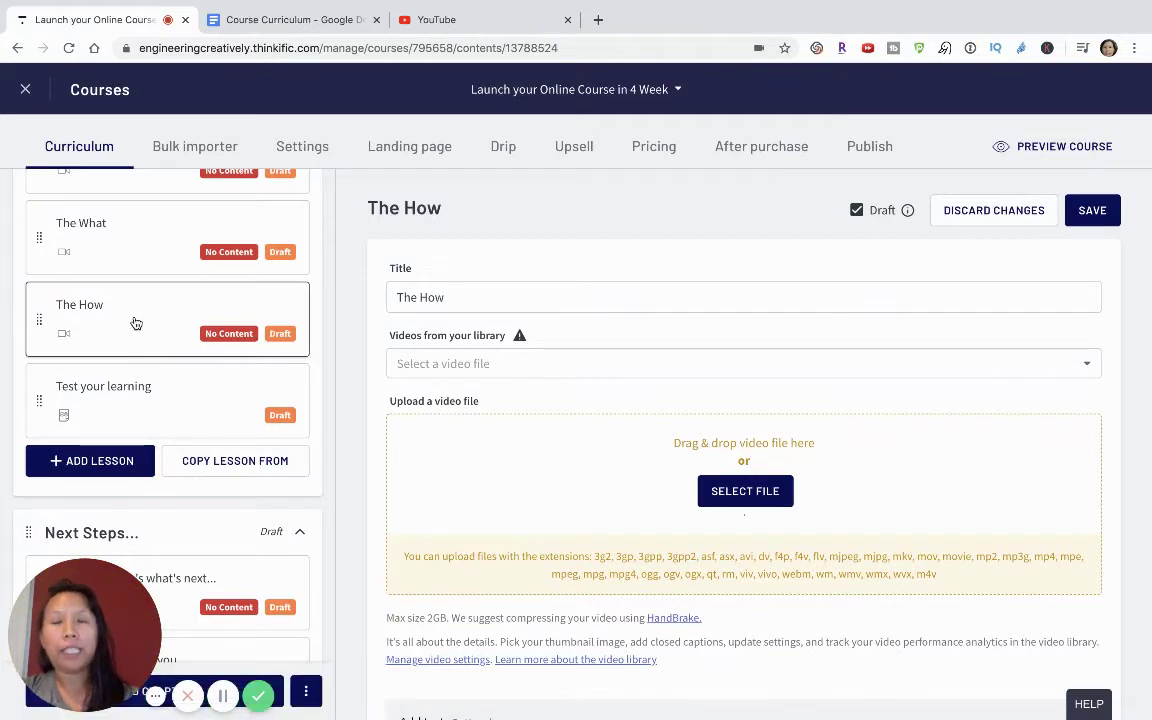
Rename the "Test your learning" quiz lesson to "Quick Check in" and save it
left_click(182, 424)
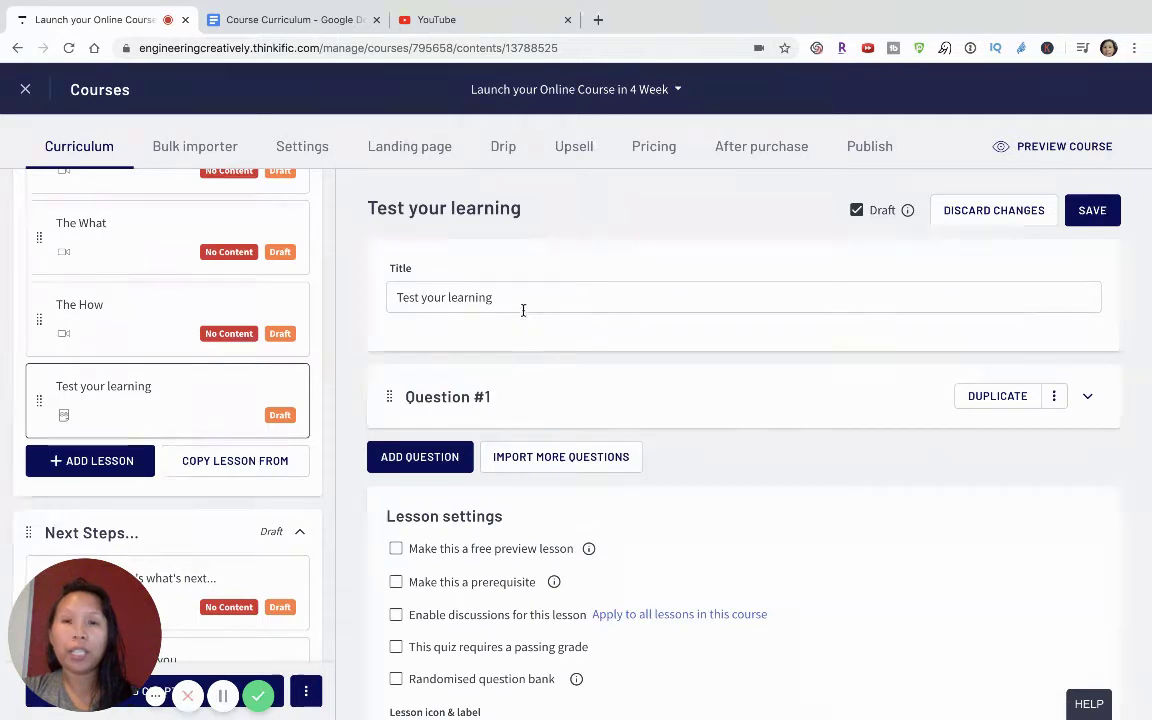
left_click_drag(522, 300, 337, 302)
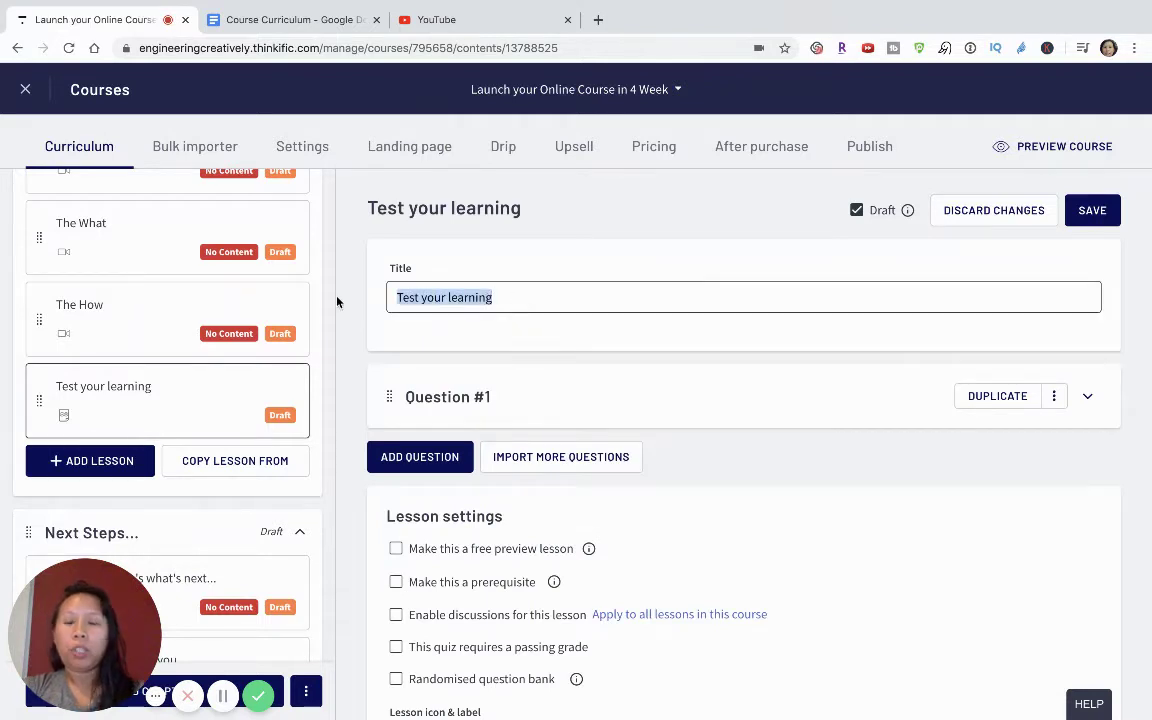
type("Qui")
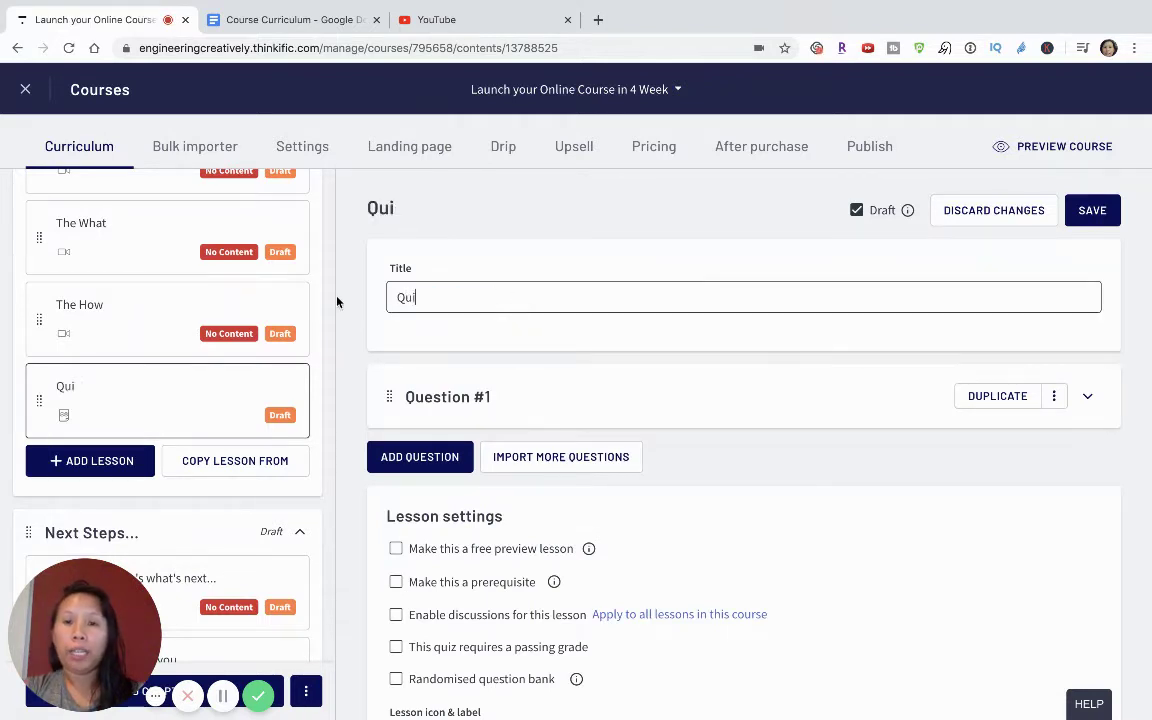
type("ck Check in")
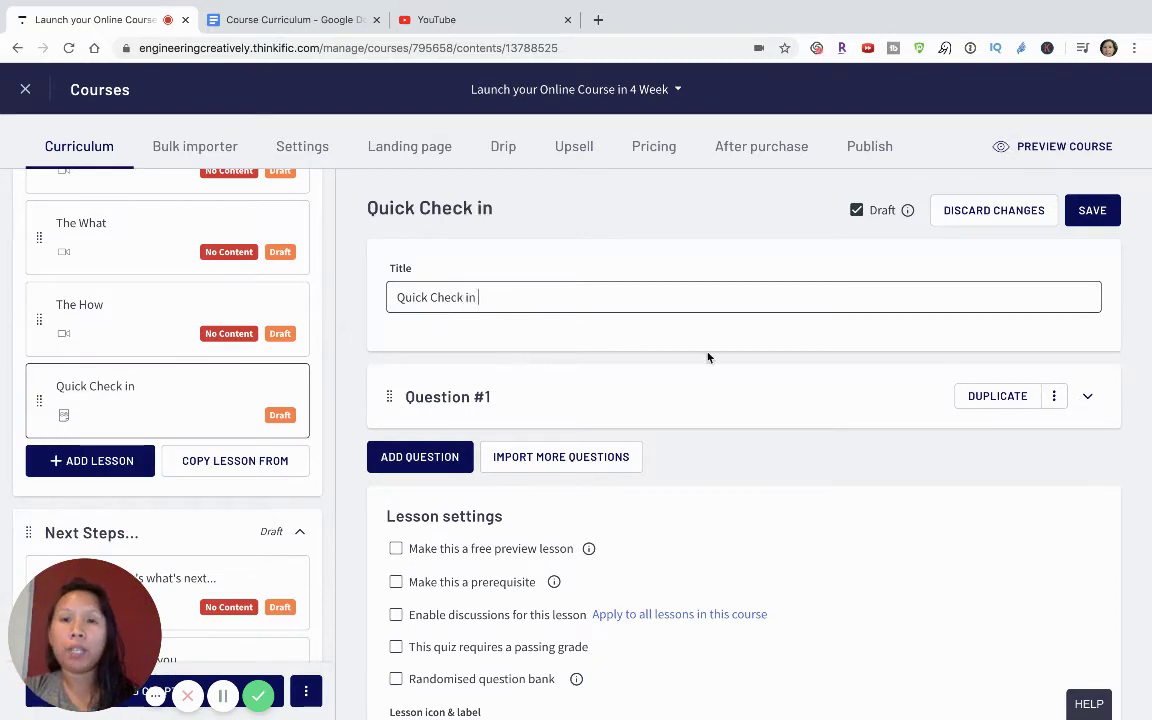
left_click(1092, 210)
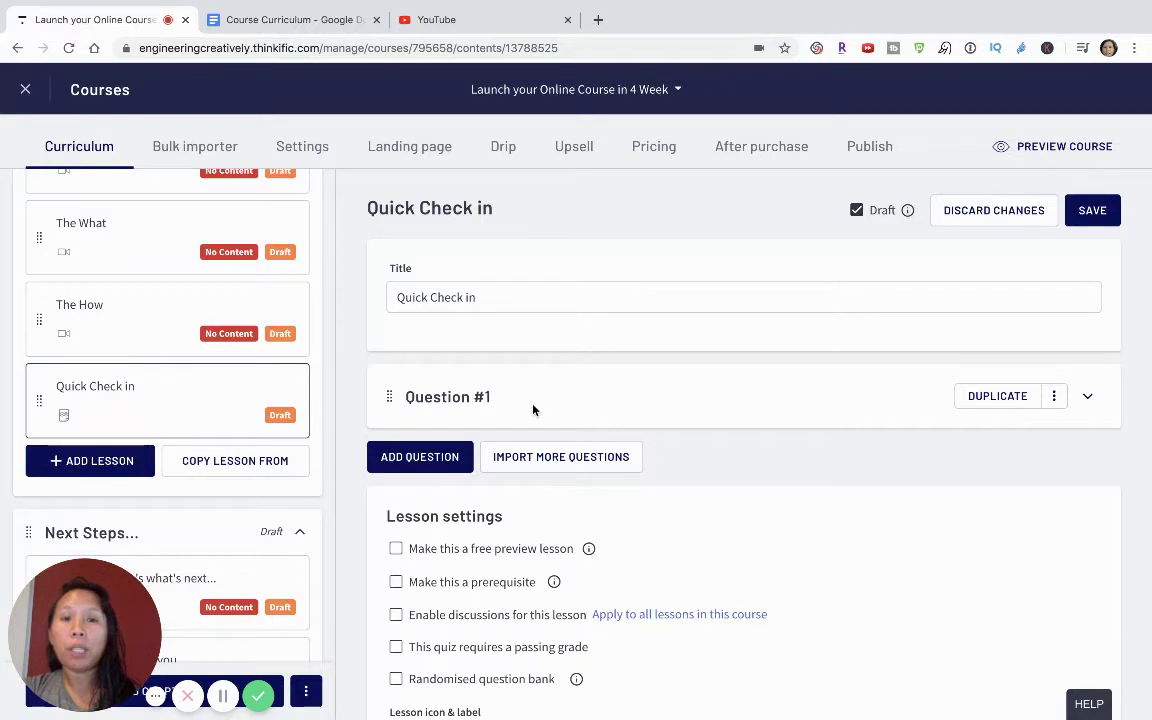
scroll(533, 408, "down", 1)
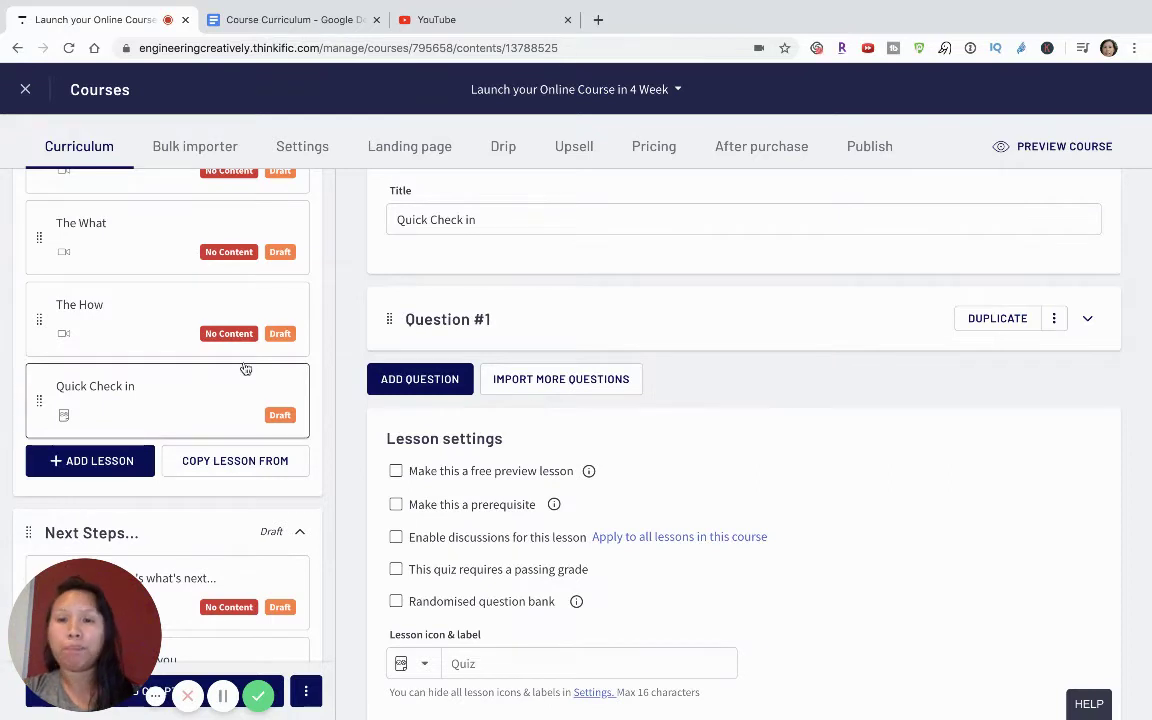
scroll(245, 369, "up", 3)
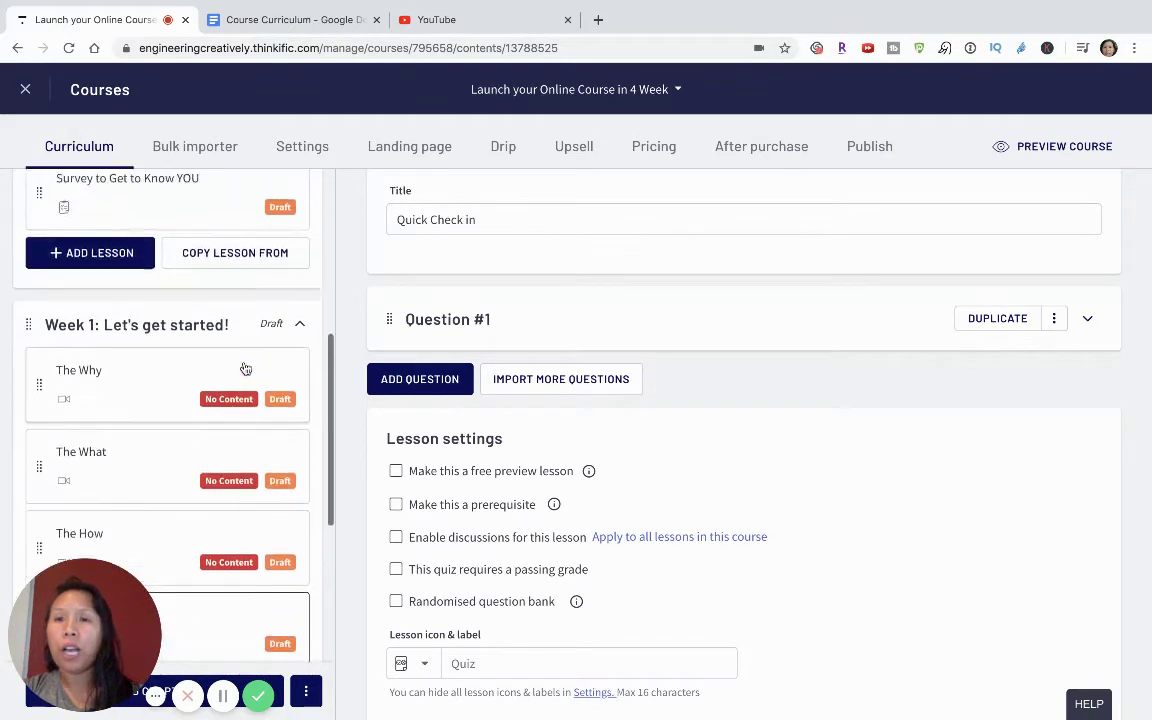
scroll(245, 369, "down", 2)
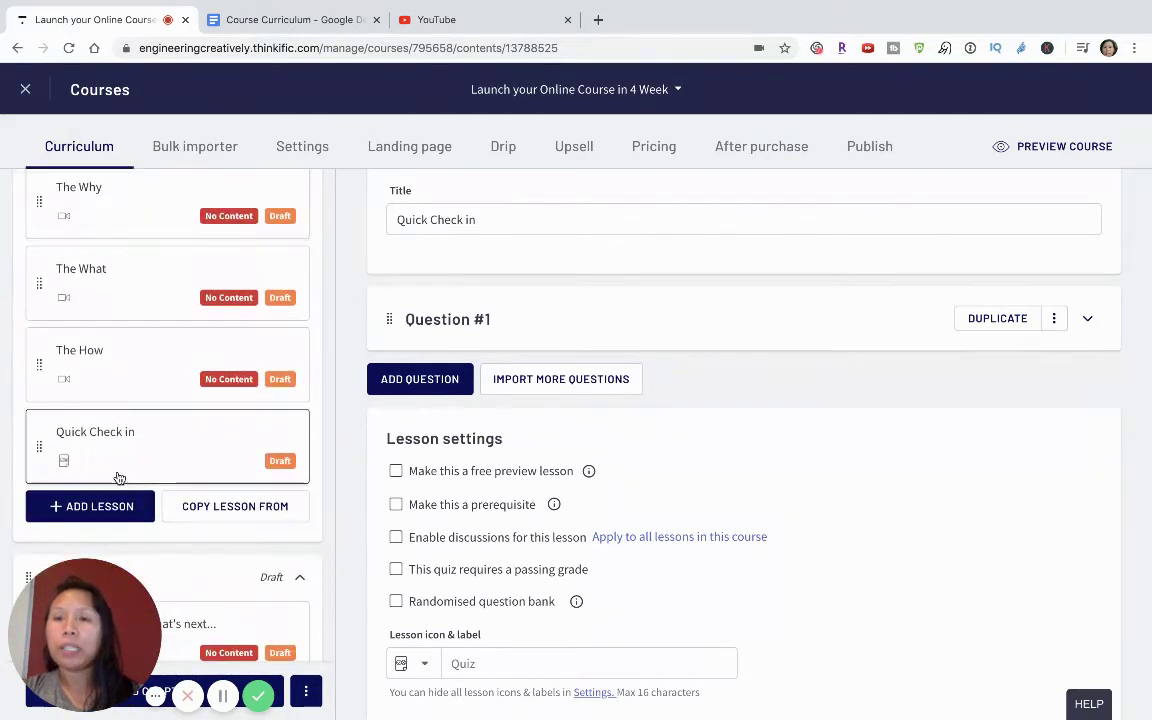
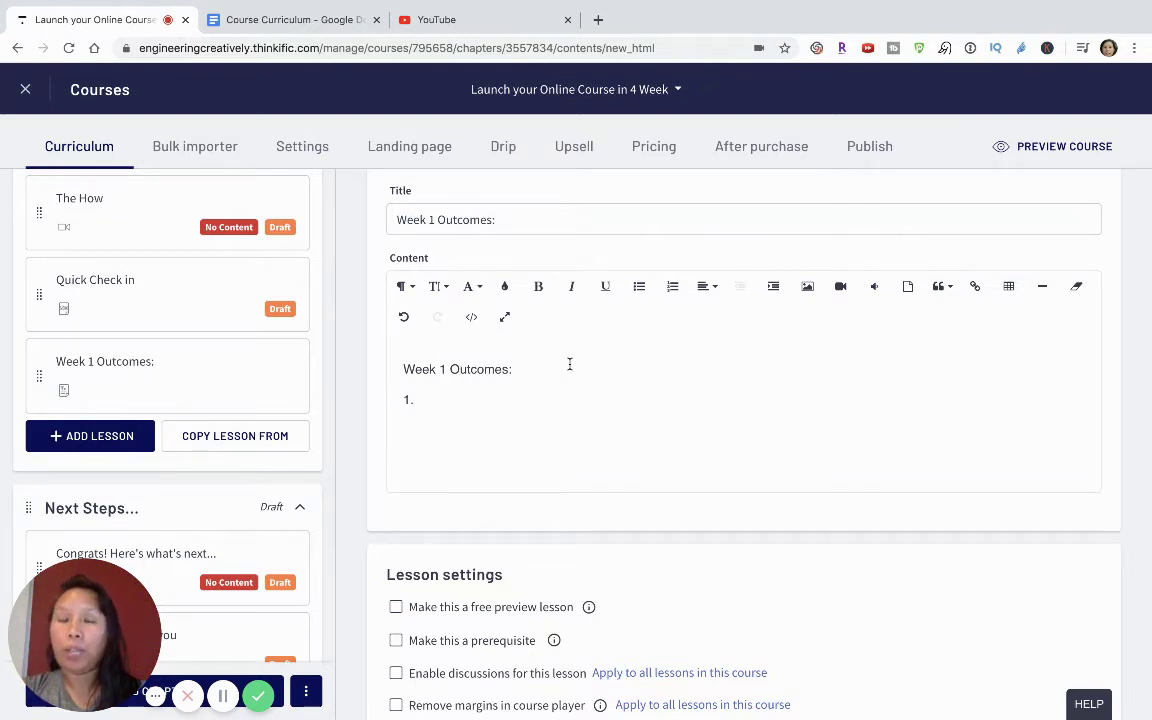
Write "Develop a clear goal for their course" as outcome 1 in the "Week 1 Outcomes:" lesson content
type("Cle")
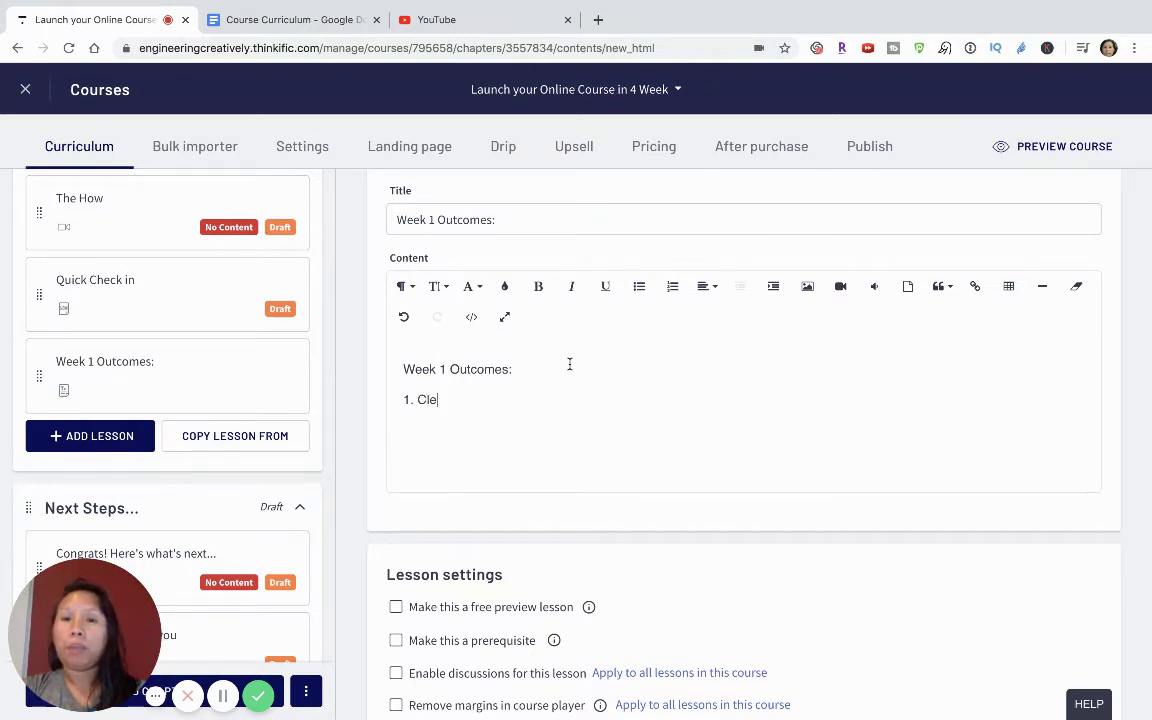
key("BackSpace")
key("BackSpace")
key("BackSpace")
type("Develop a cl")
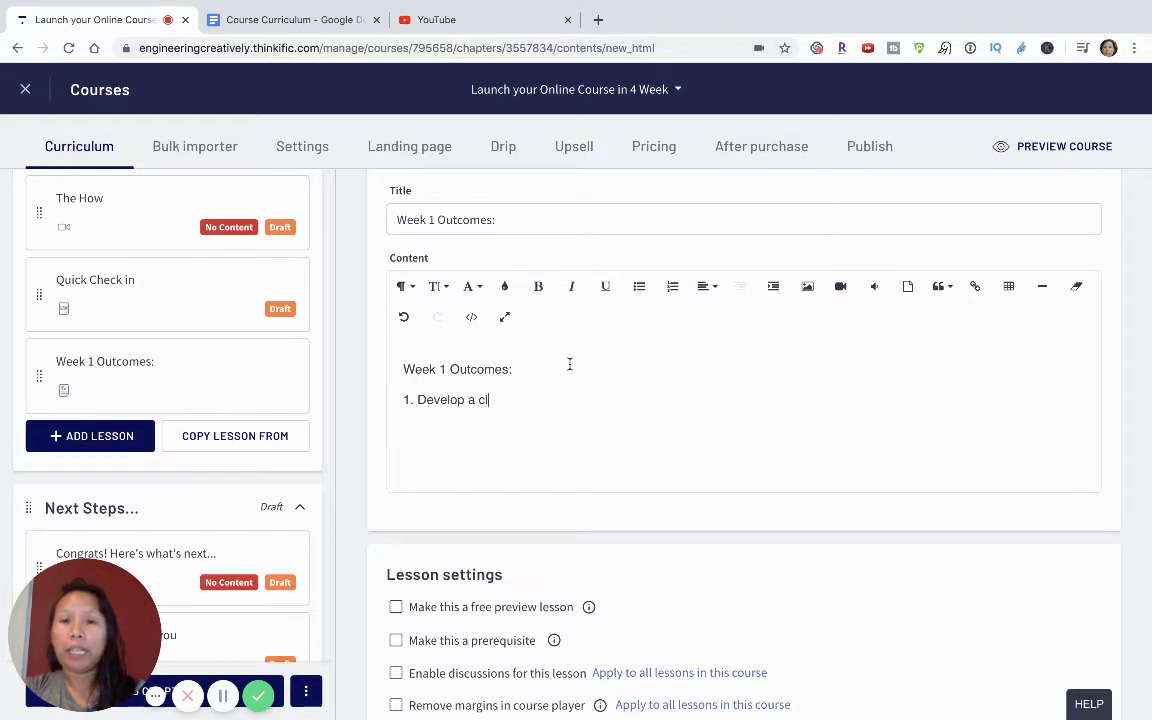
type("ear ou")
key("BackSpace")
key("BackSpace")
type("go")
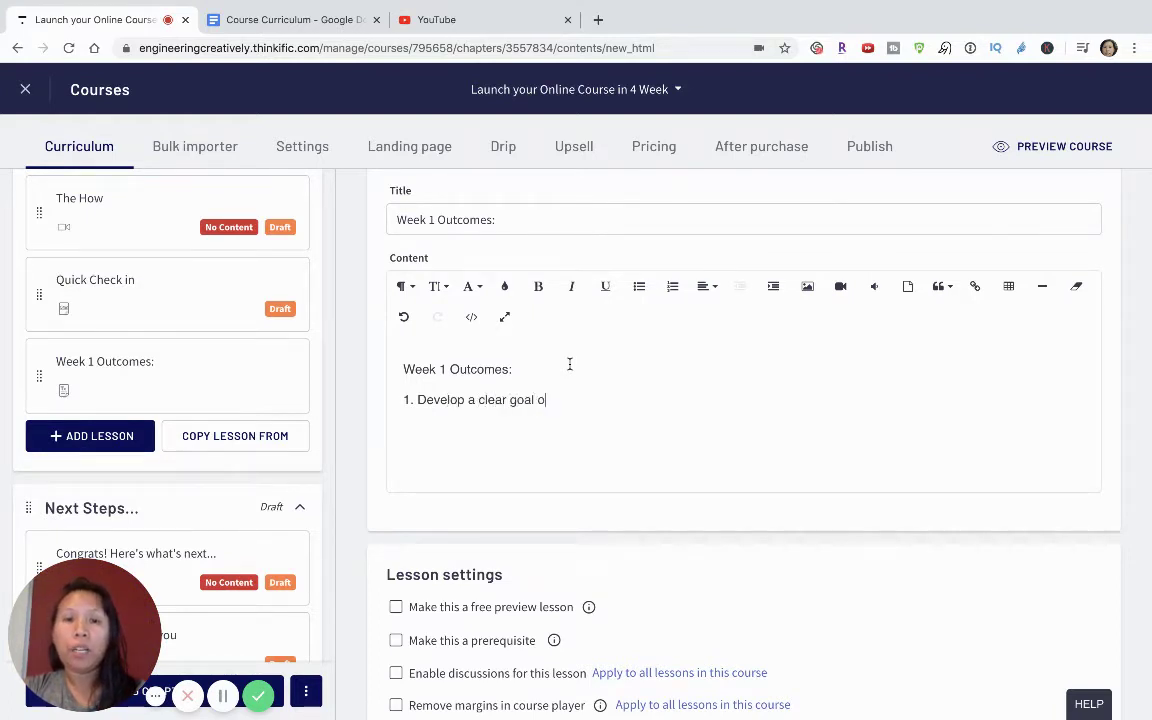
type("al for their course")
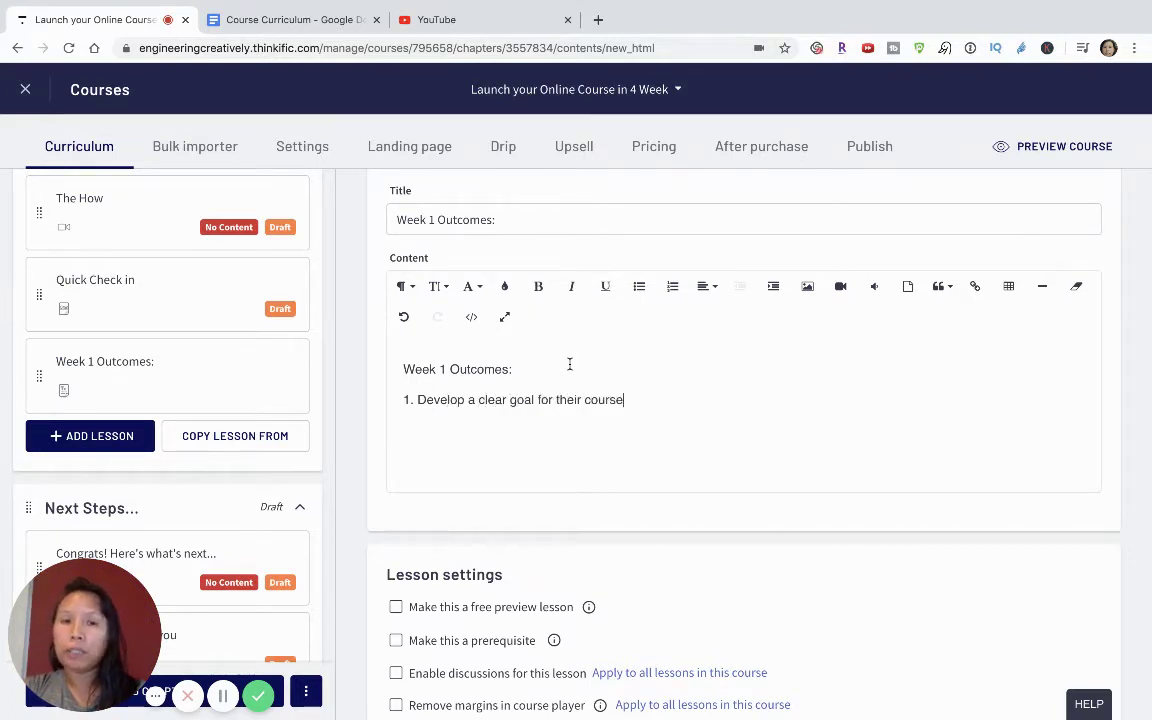
Add "2. Identify their target market" as the second outcome in the lesson content
type("Id")
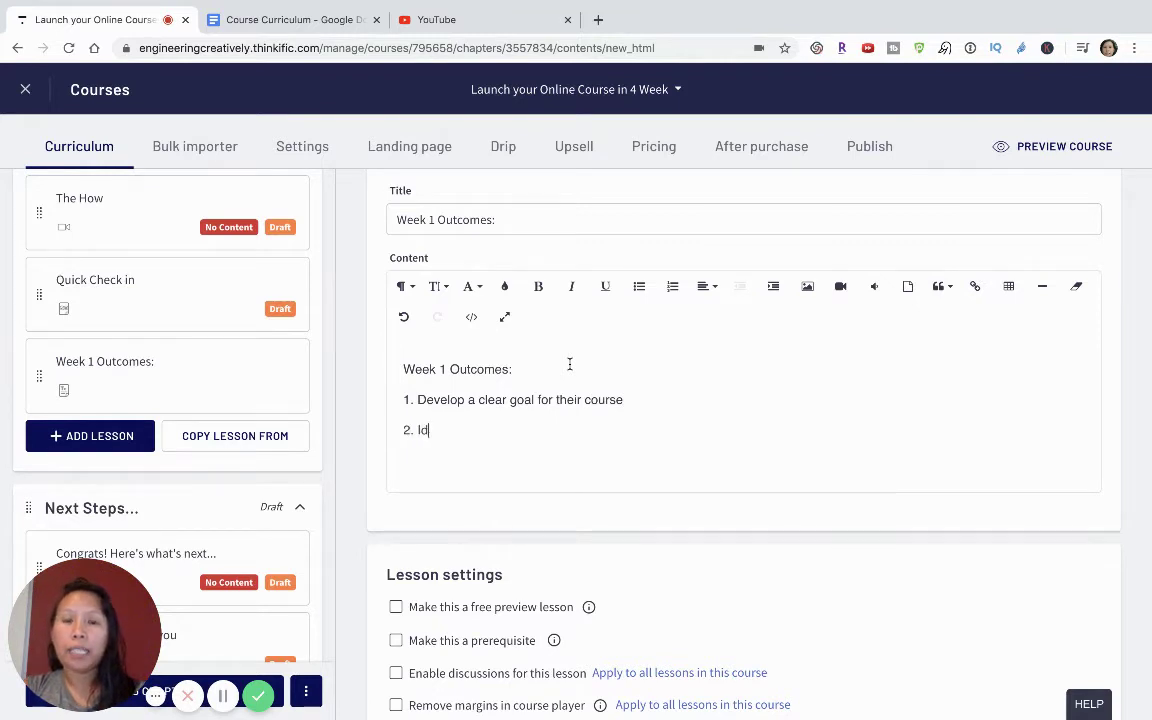
type("ne")
type("entify their targ")
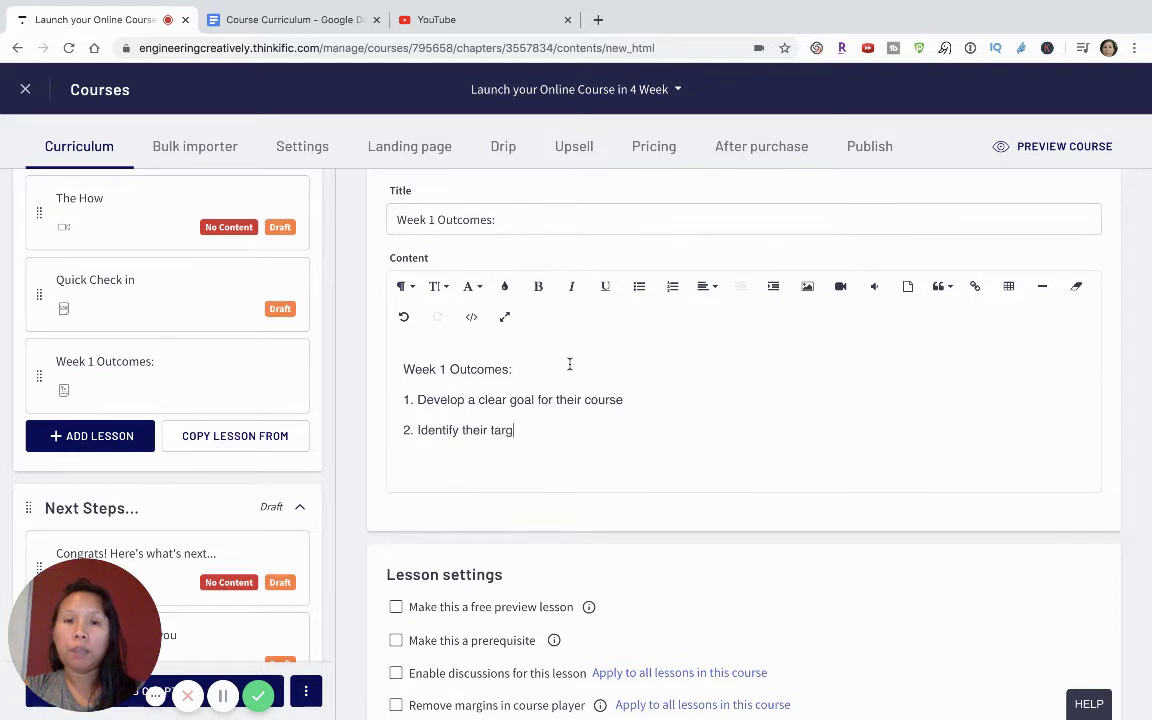
type("et market")
key("Return")
Add "3. Develop a busines plan for their course products." as the third outcome and save the "Week 1 Outcomes:" lesson
type("3")
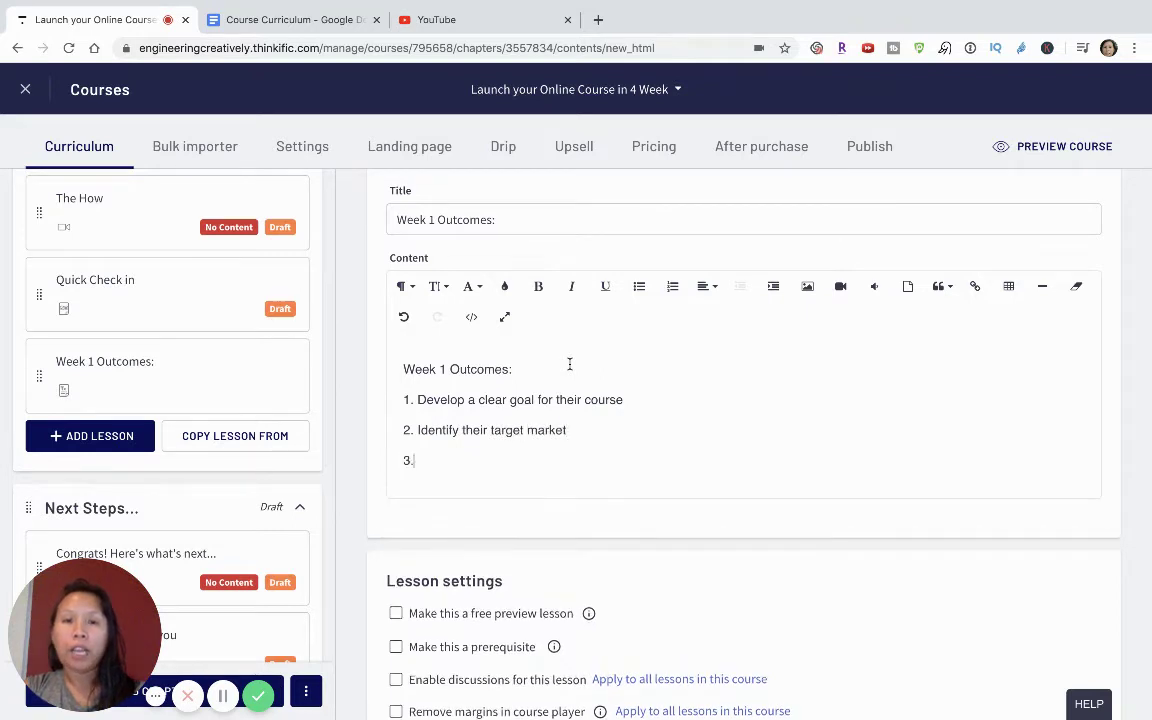
type(". Develop a bu")
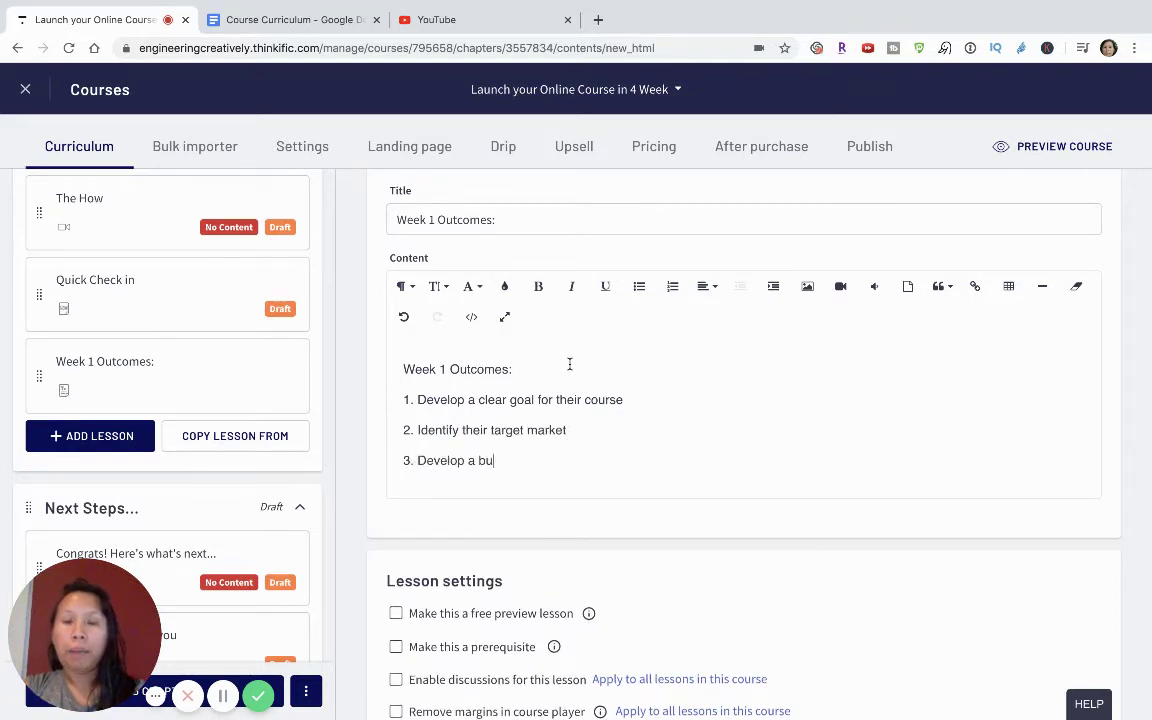
type("sines plan fo")
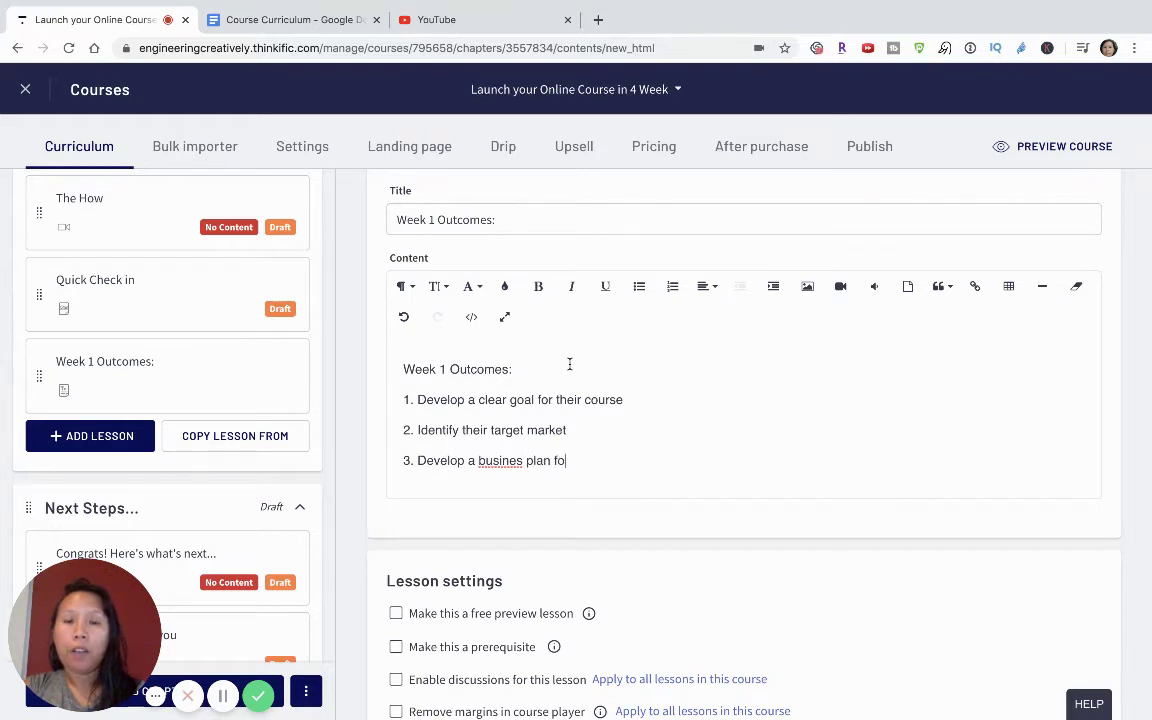
type("r their cour")
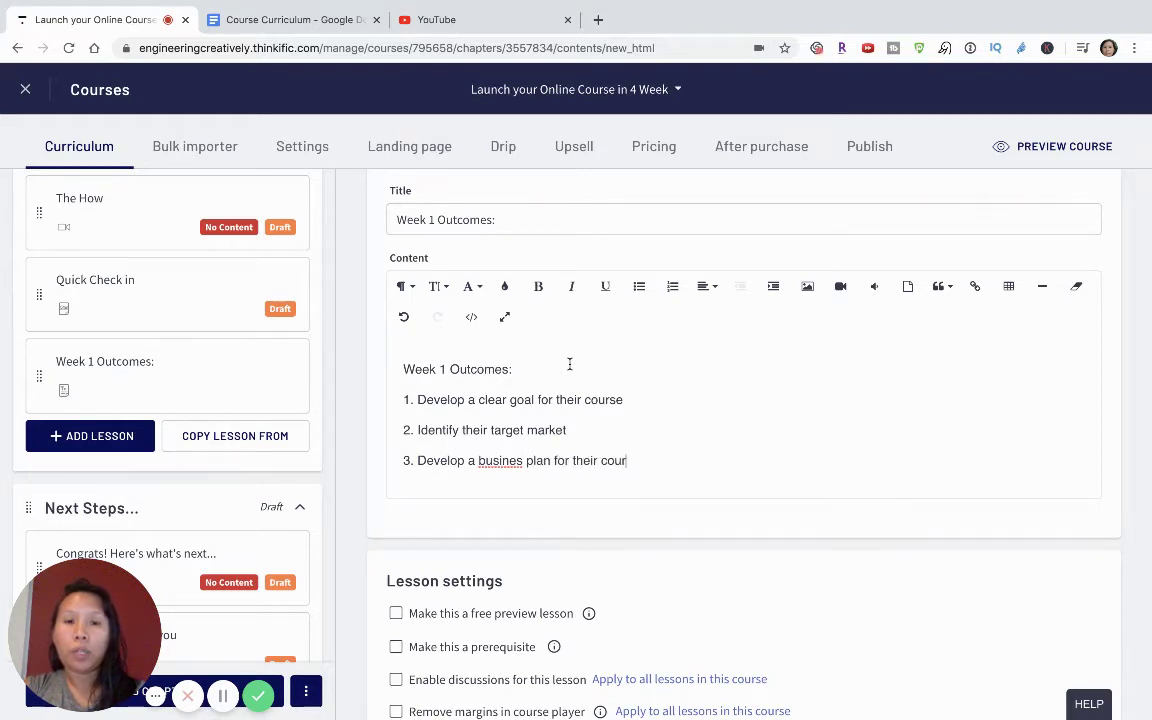
type("se products.")
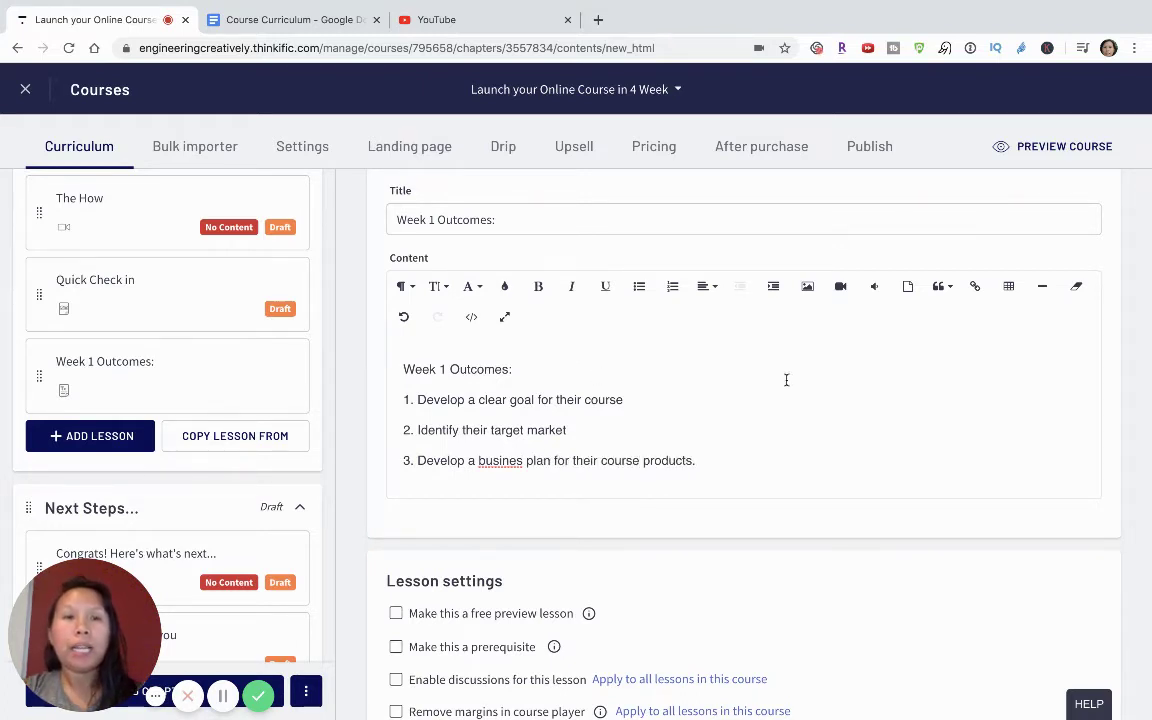
scroll(786, 380, "up", 1)
scroll(786, 380, "up", 1)
left_click(1100, 212)
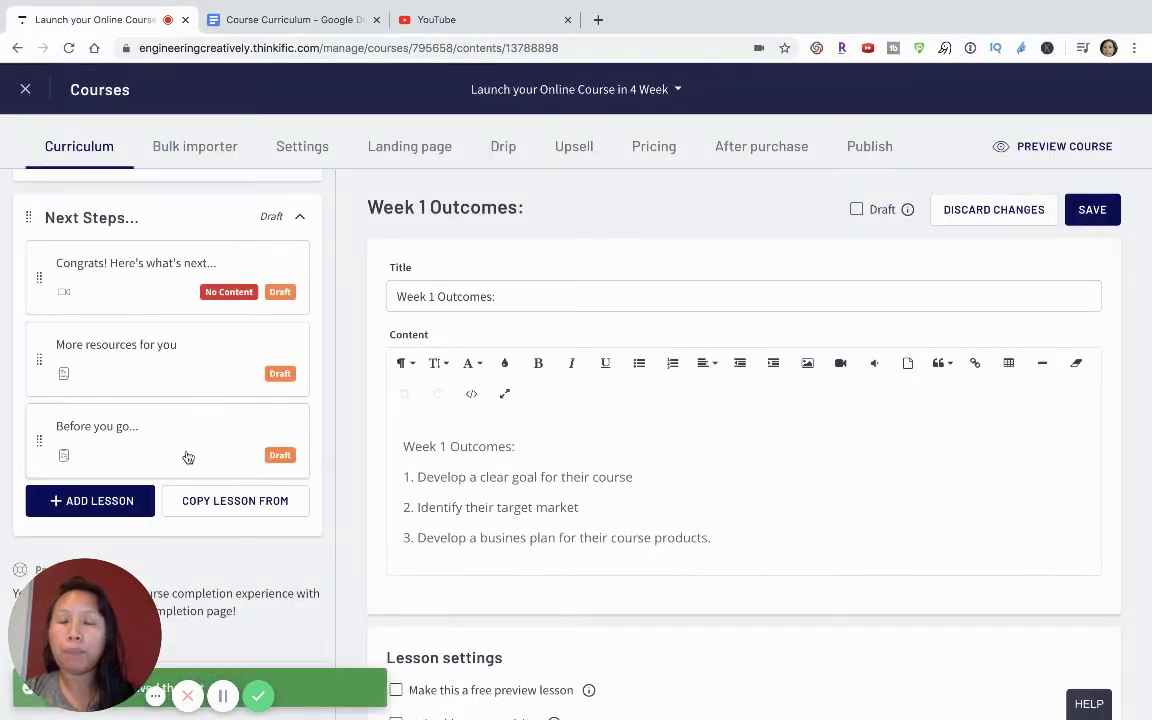
Move the "Week 1 Outcomes:" lesson above "The Why" as the first lesson of the Week 1 chapter and save it
scroll(186, 458, "up", 5)
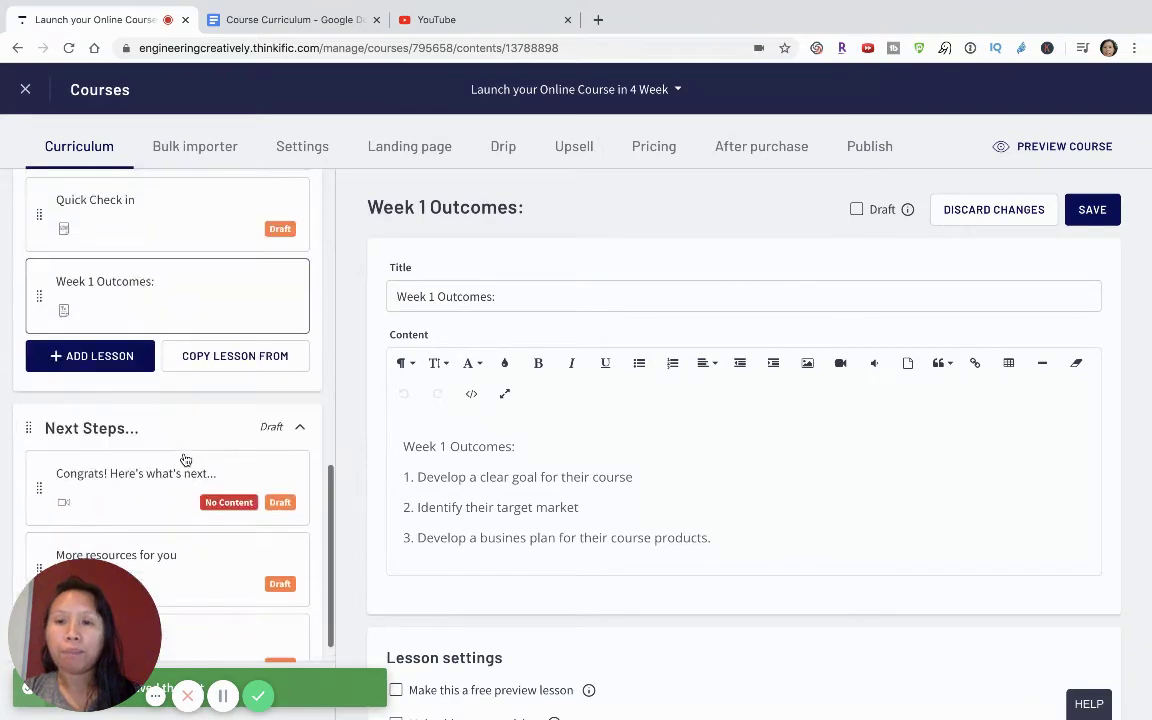
scroll(185, 458, "up", 2)
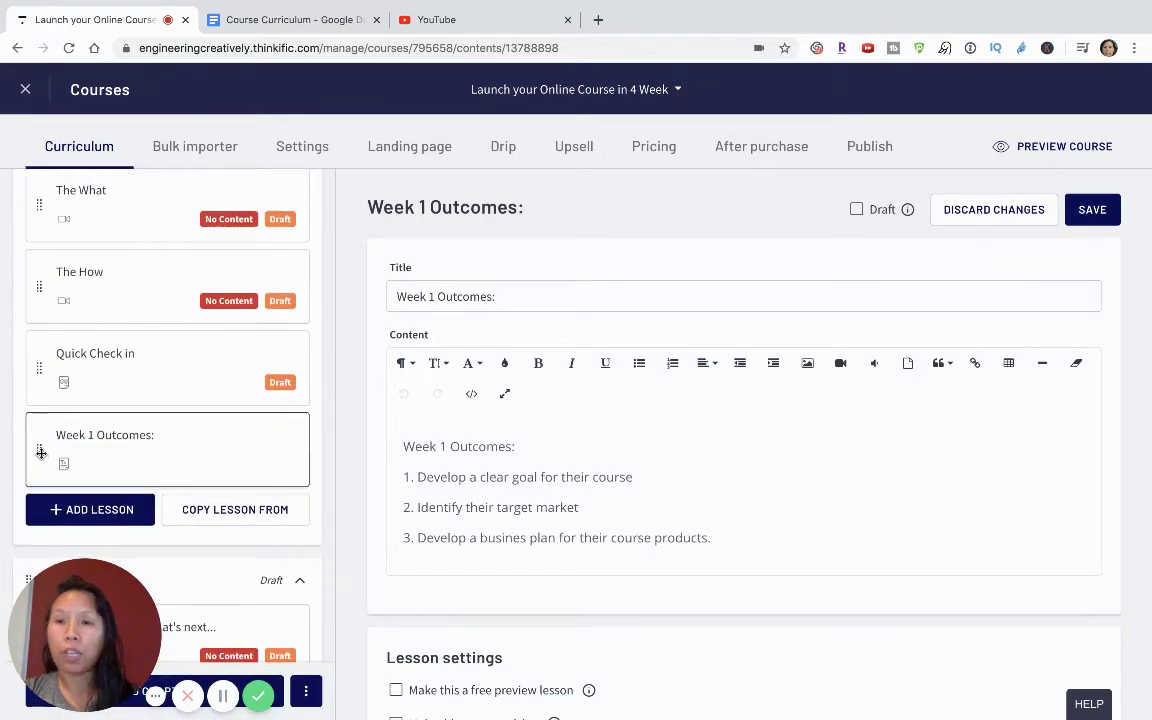
left_click_drag(40, 452, 44, 217)
scroll(44, 218, "up", 3)
scroll(44, 300, "down", 1)
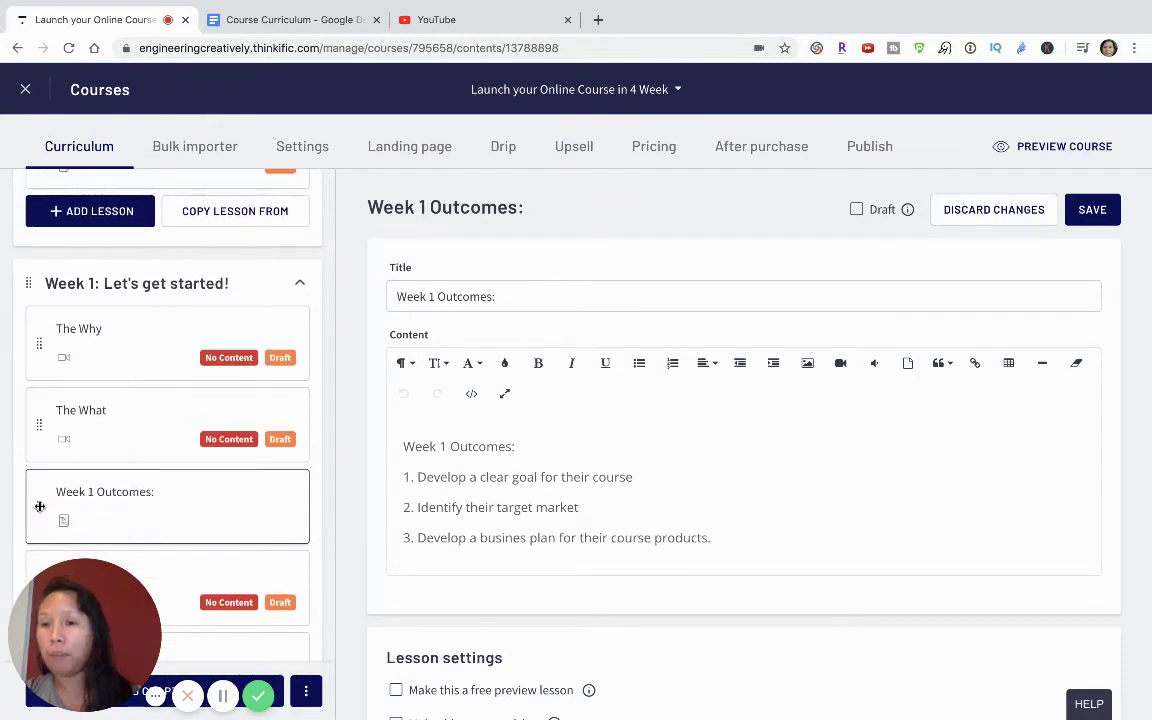
left_click_drag(40, 508, 38, 327)
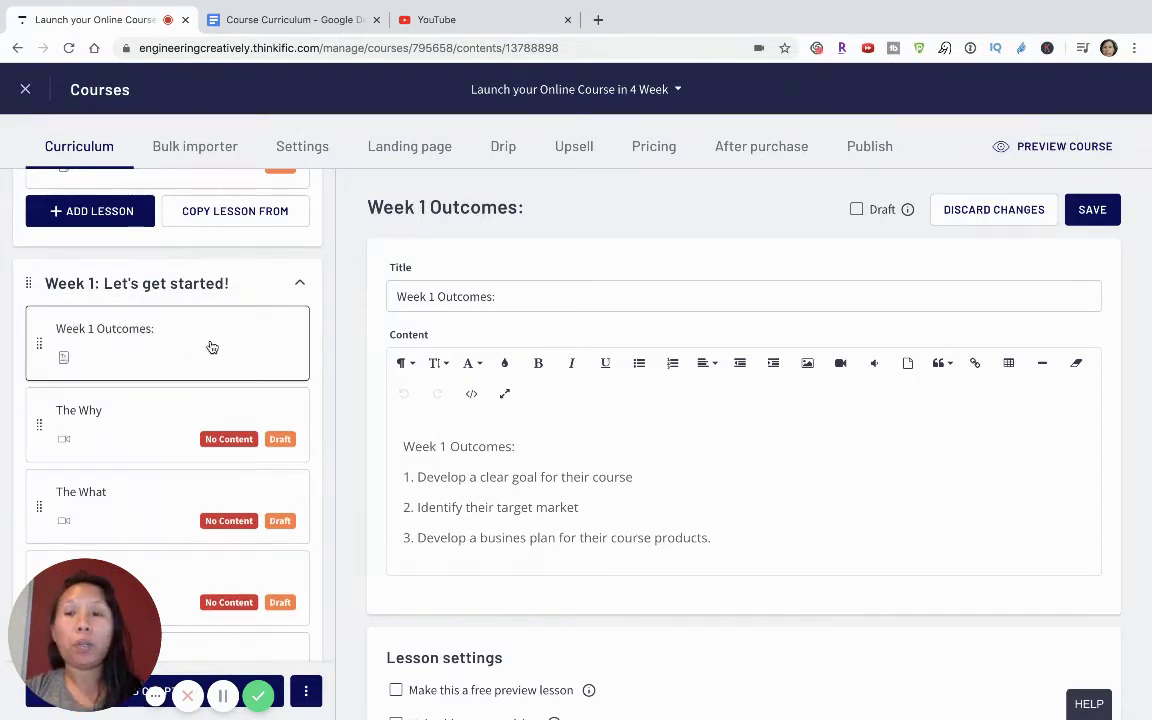
left_click(1095, 209)
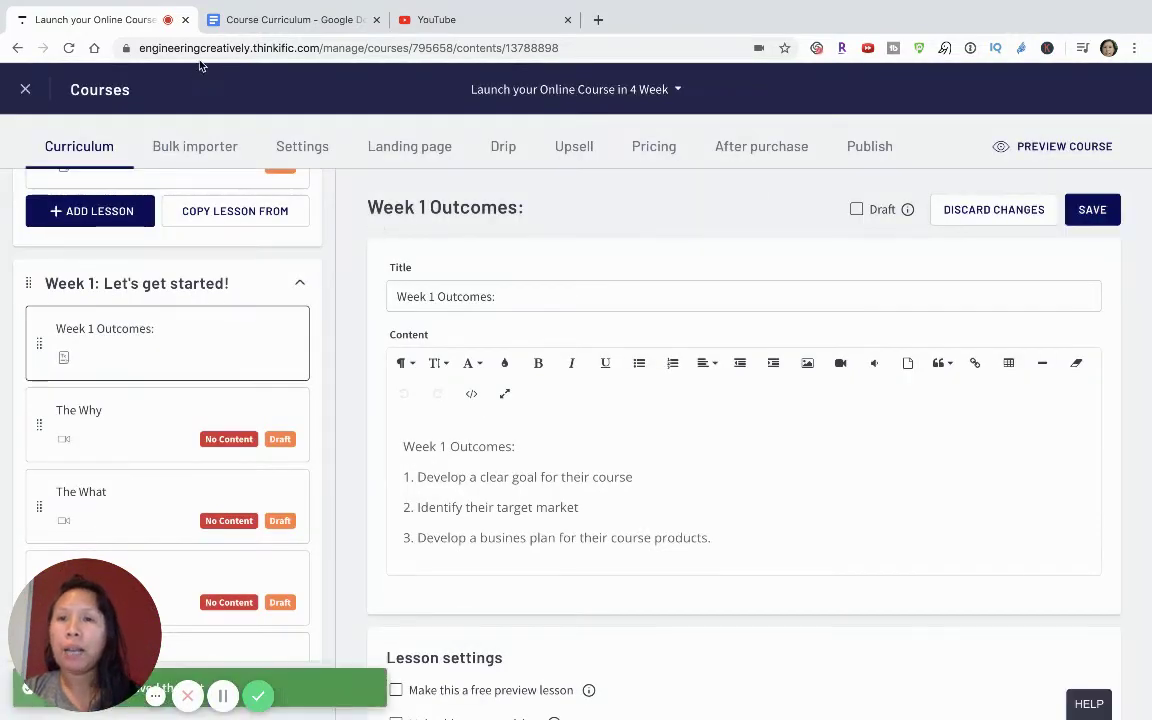
scroll(203, 411, "down", 2)
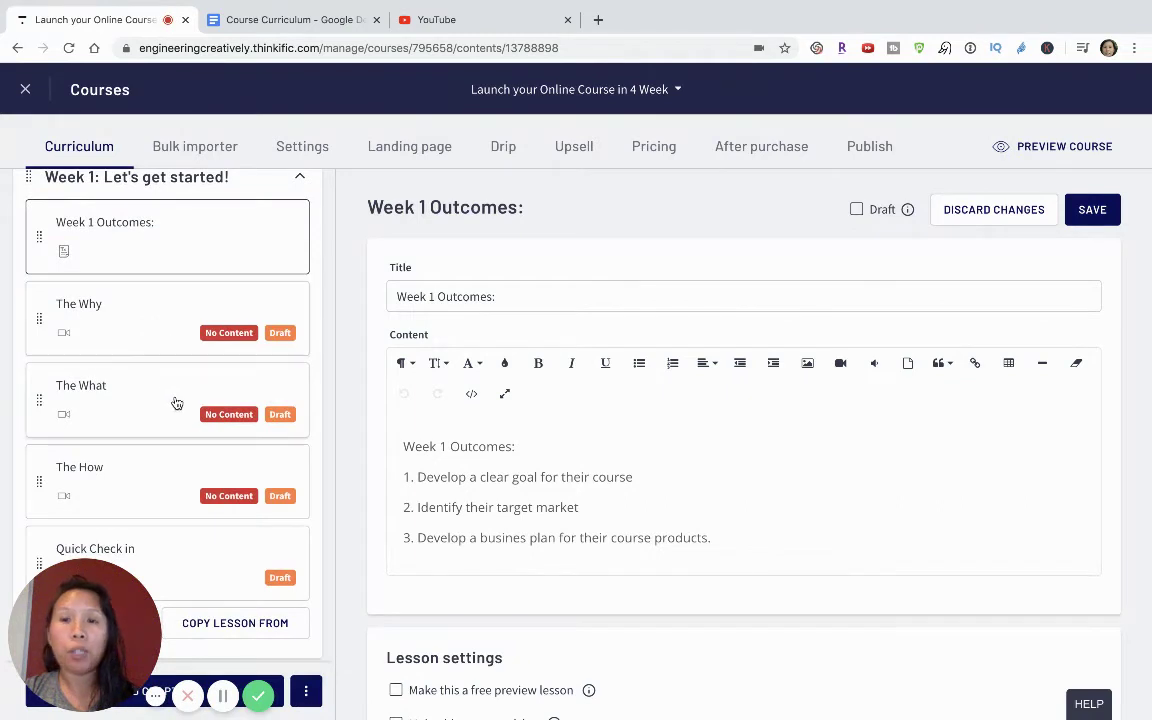
scroll(177, 391, "down", 2)
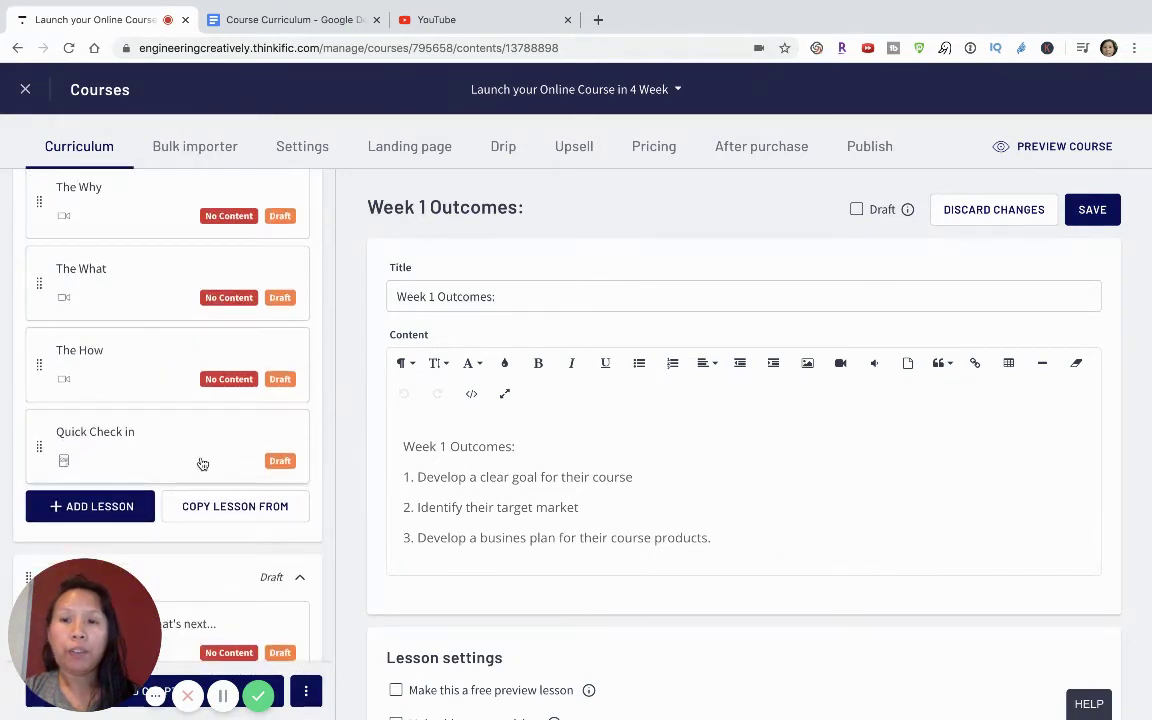
Rename the "Next Steps..." chapter to "Week 4: Finale" and save it
scroll(202, 463, "up", 3)
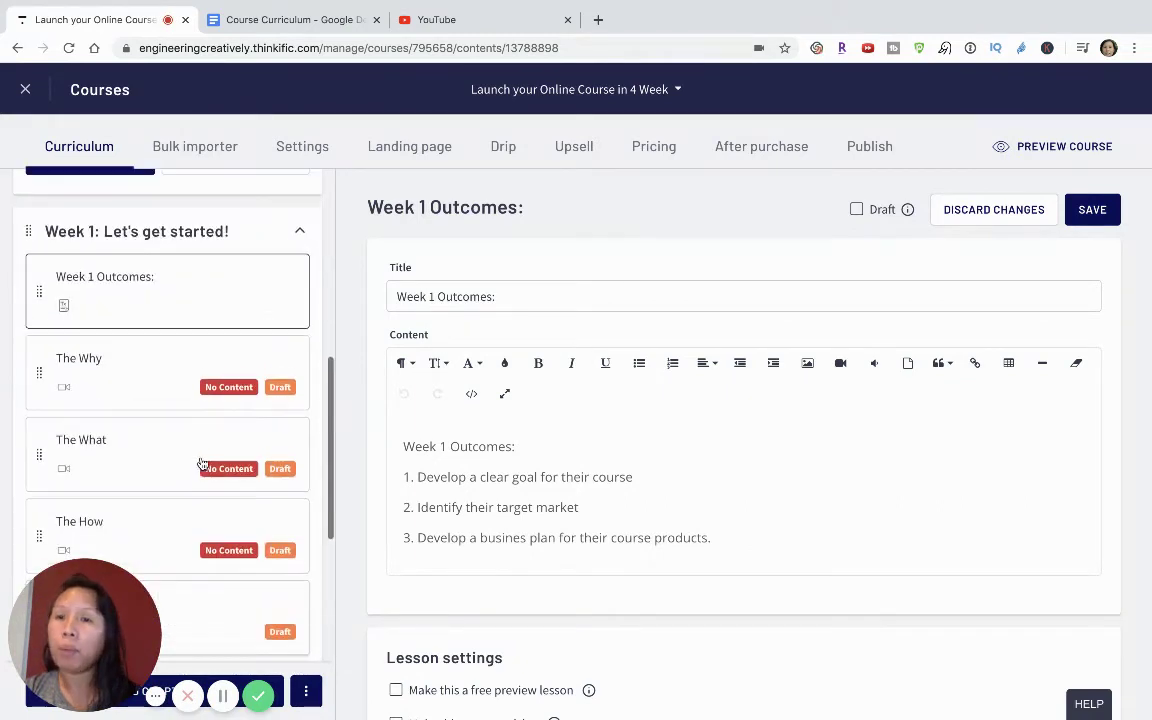
scroll(202, 463, "down", 5)
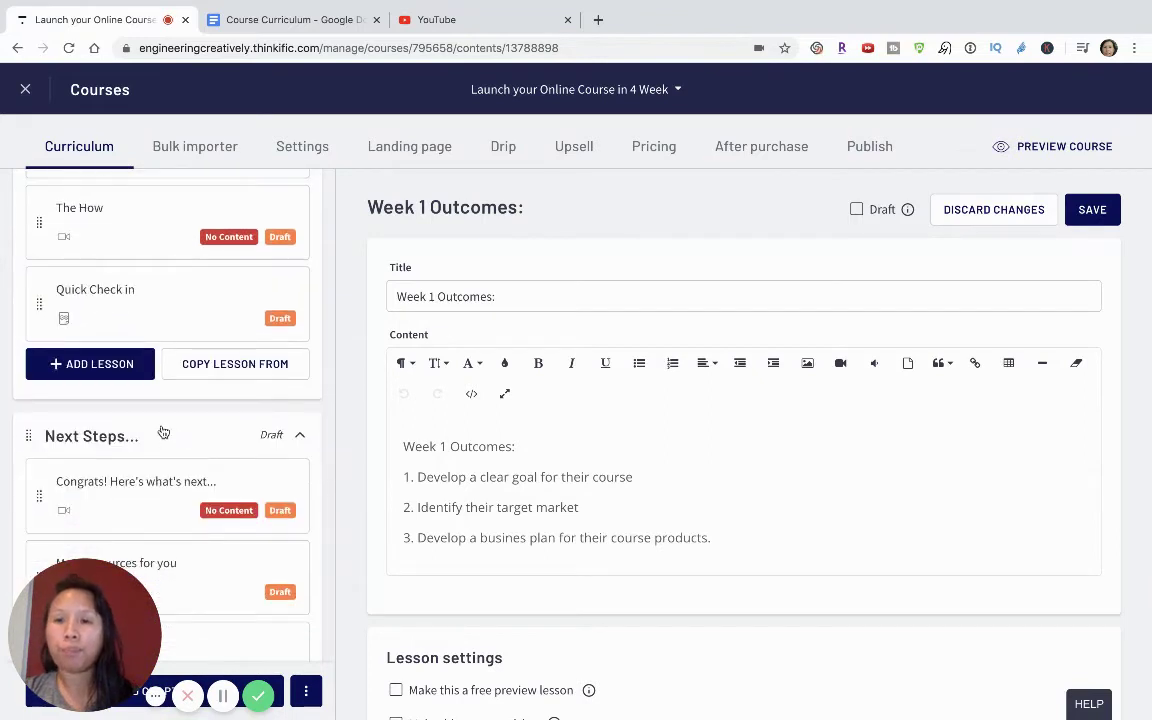
scroll(163, 435, "down", 3)
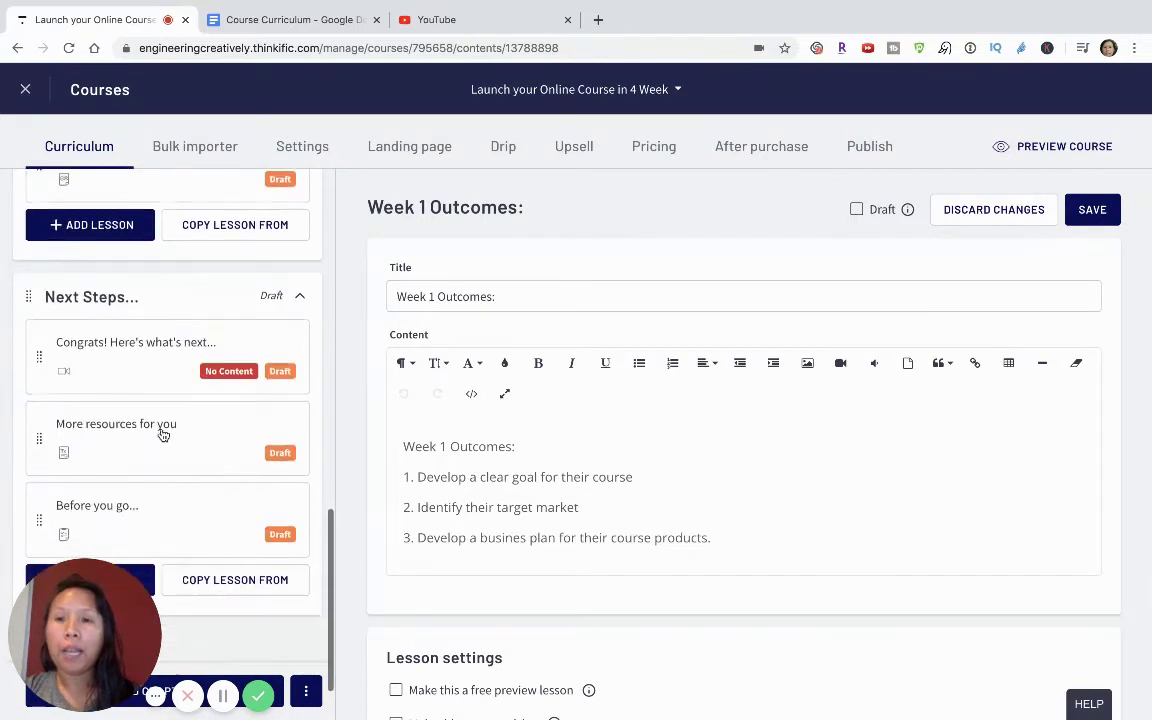
left_click(148, 284)
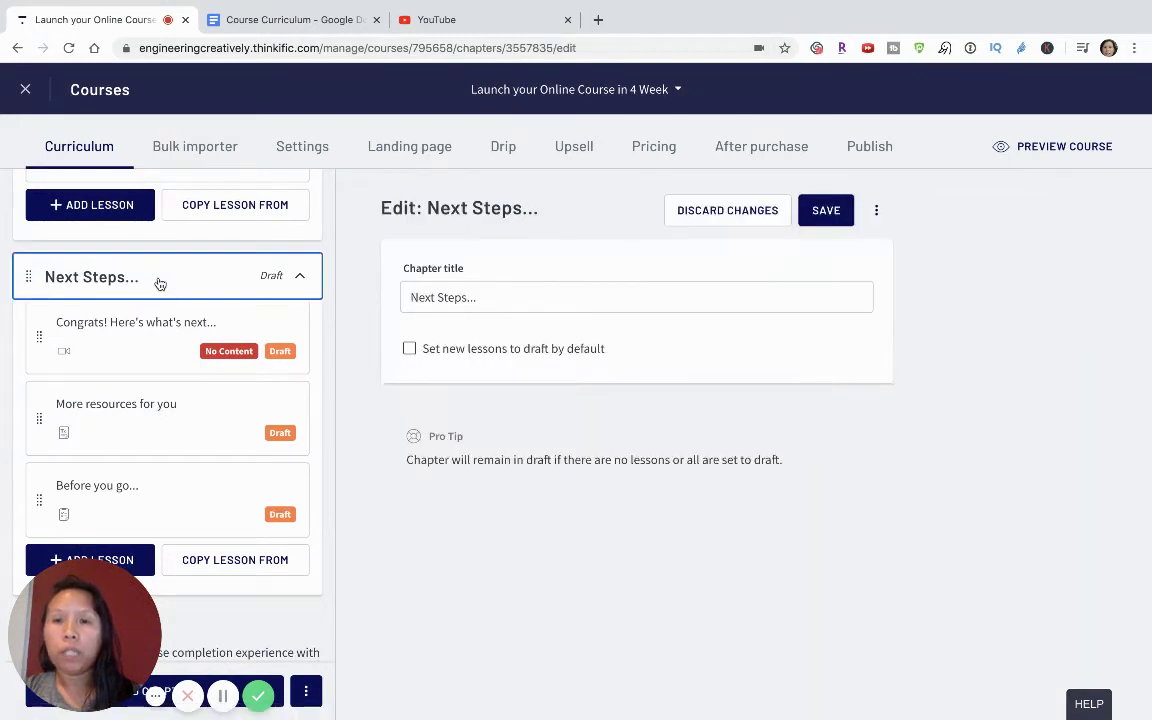
left_click_drag(488, 296, 397, 275)
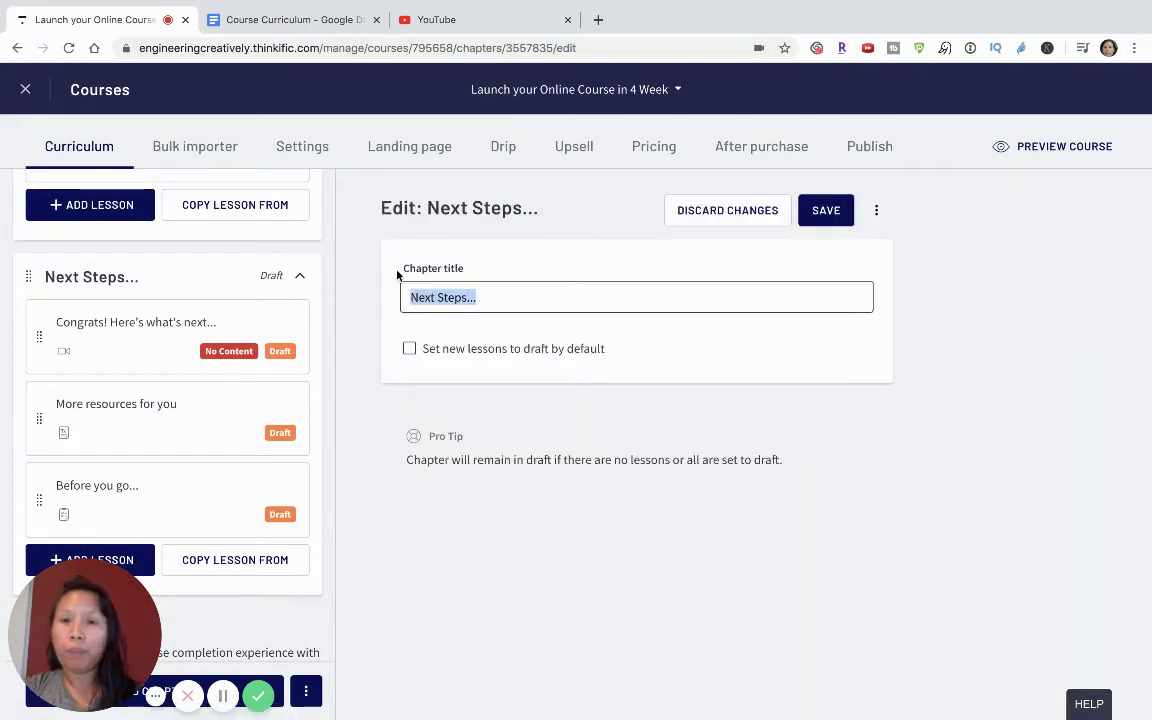
type("Week 4")
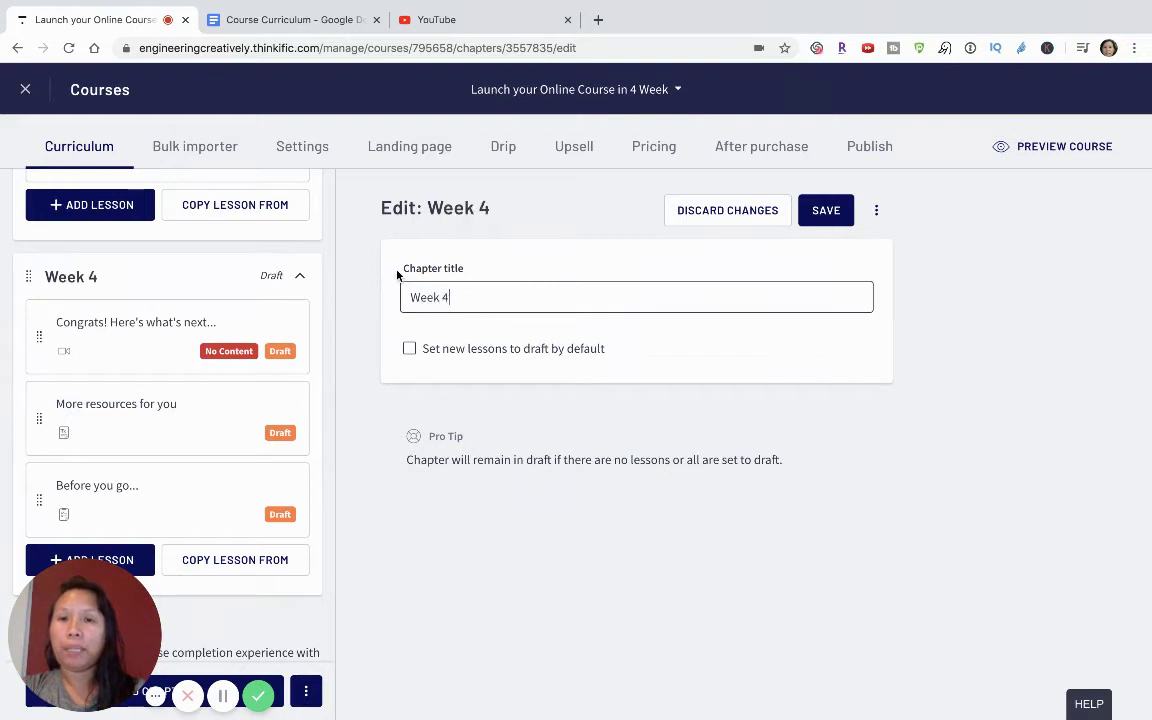
type(": Finale")
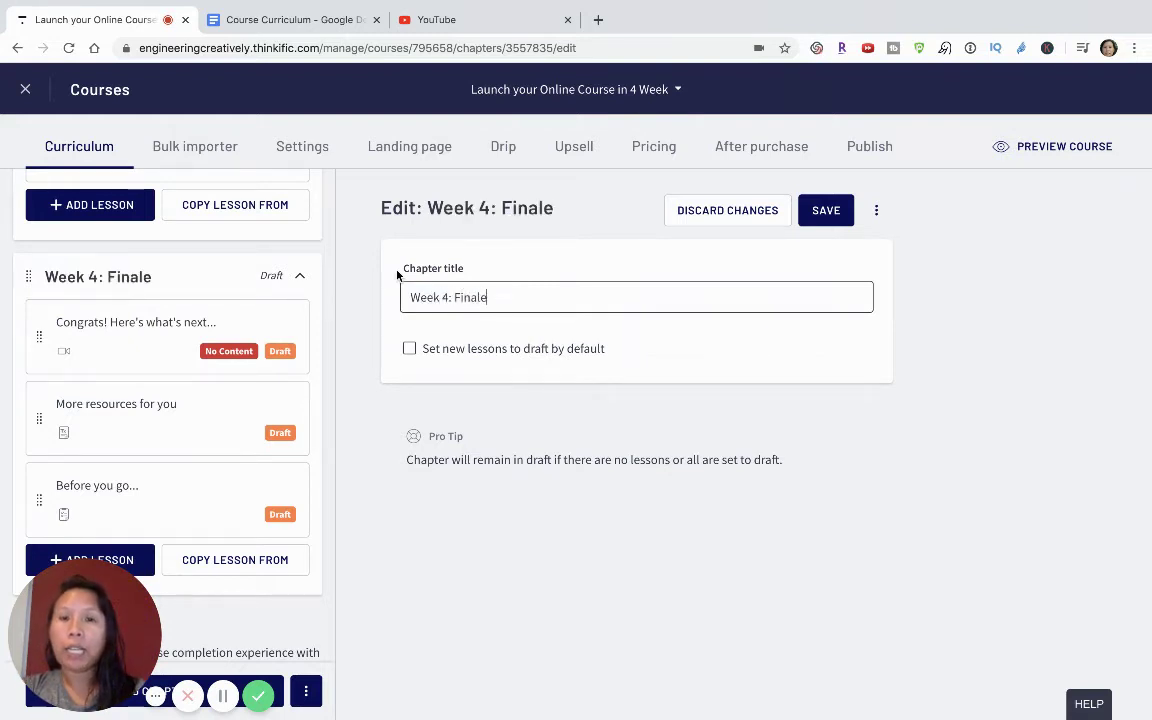
left_click(828, 208)
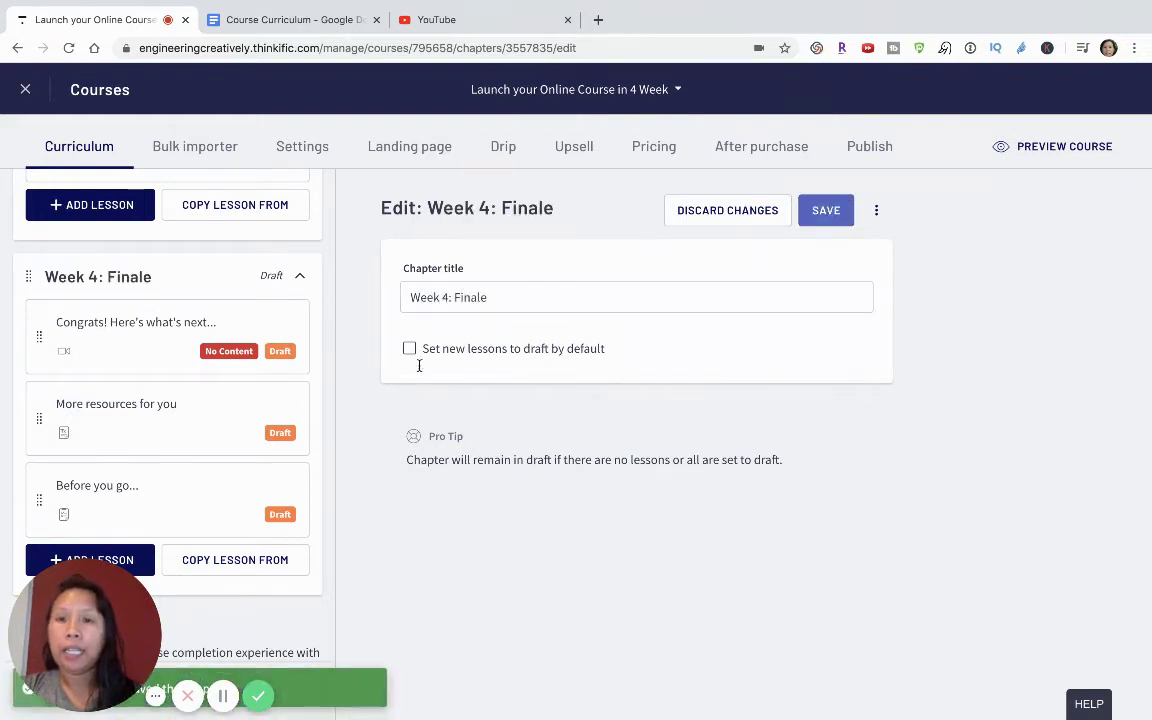
Assign the library video "Overview of Process - Google Docs.mp4" to the "Congrats! Here's what's next..." lesson
left_click(147, 337)
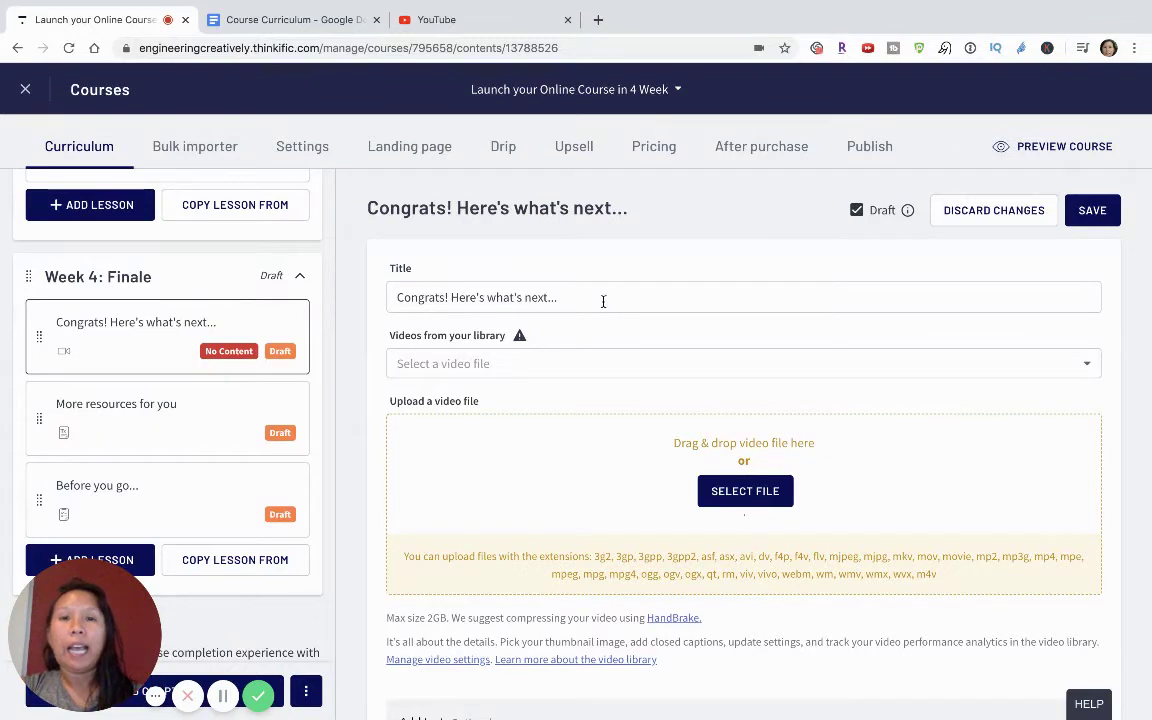
left_click(514, 368)
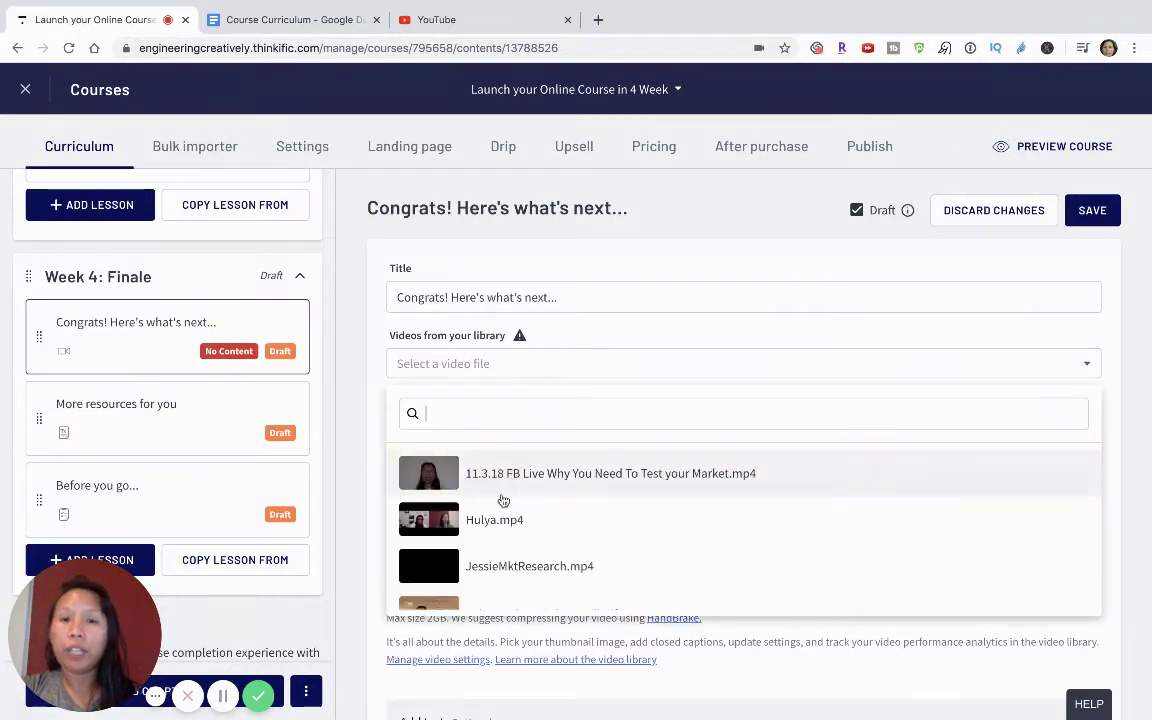
scroll(484, 567, "down", 2)
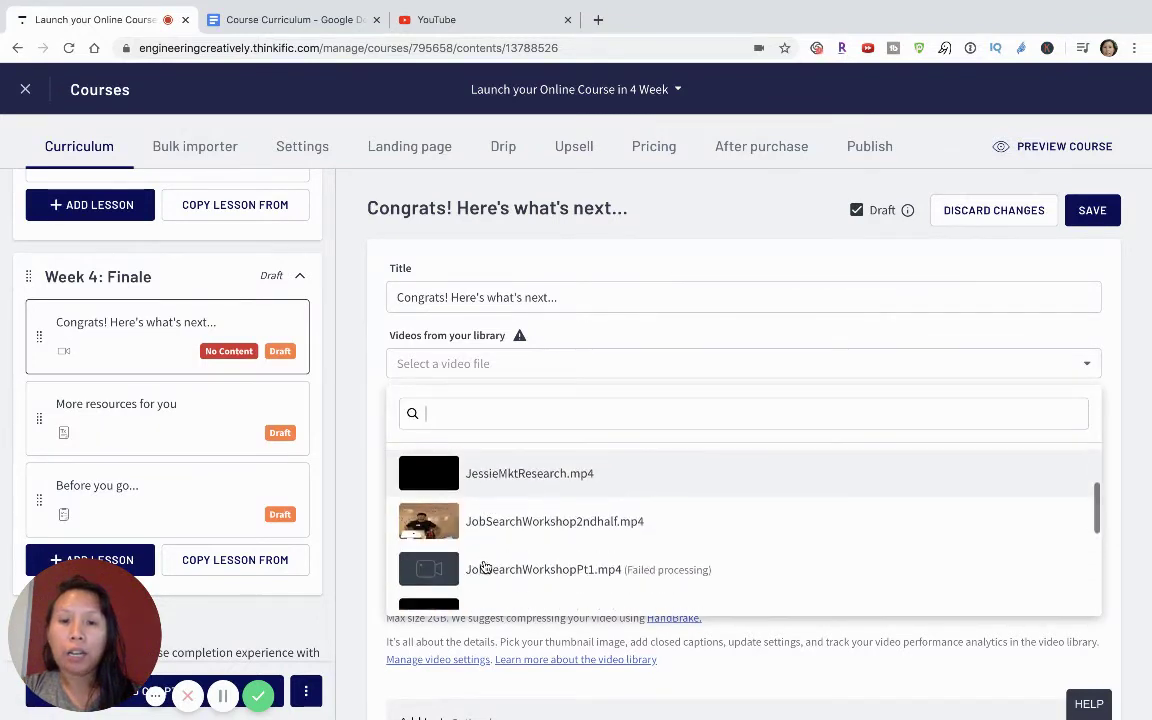
scroll(484, 567, "down", 2)
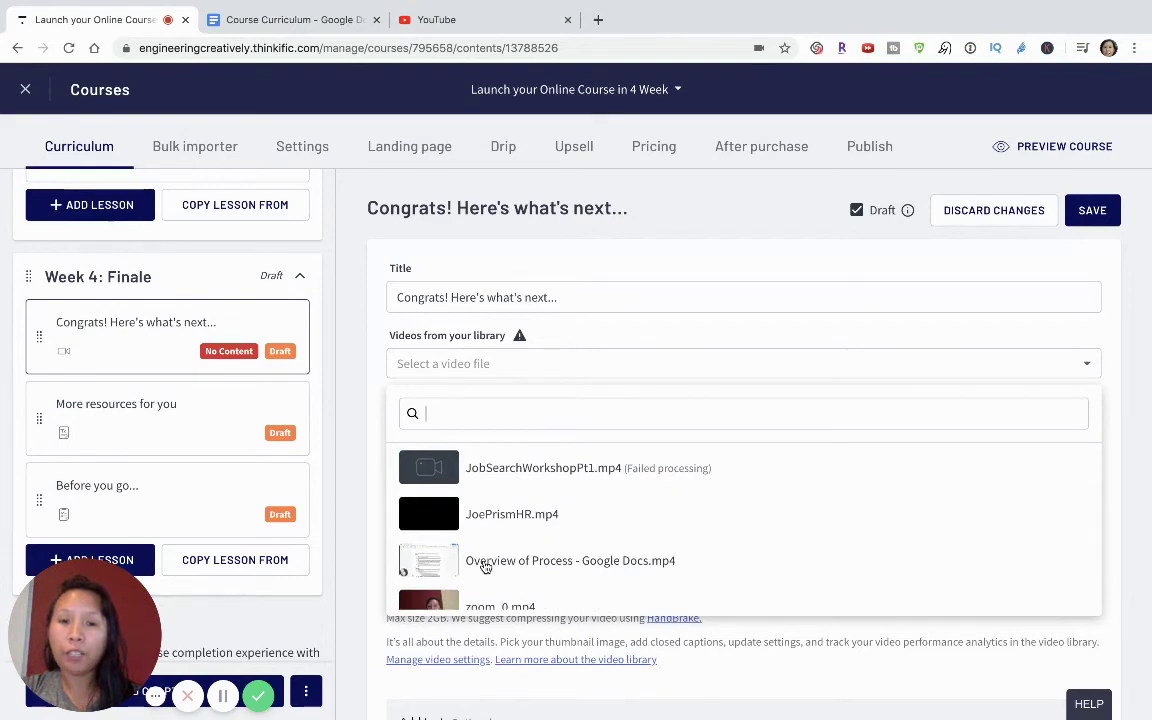
left_click(484, 564)
Add the optional text "Congratulation! You've made it to the end of the challenge." below the lesson's video
scroll(592, 511, "down", 4)
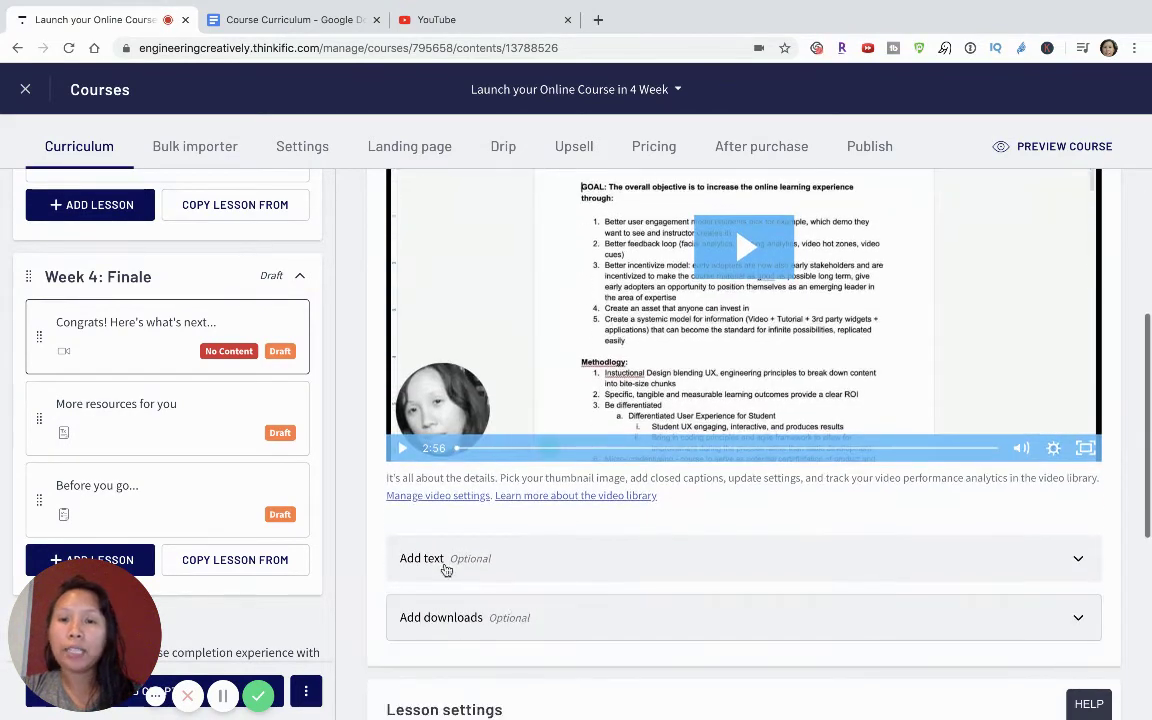
left_click(432, 557)
left_click(496, 653)
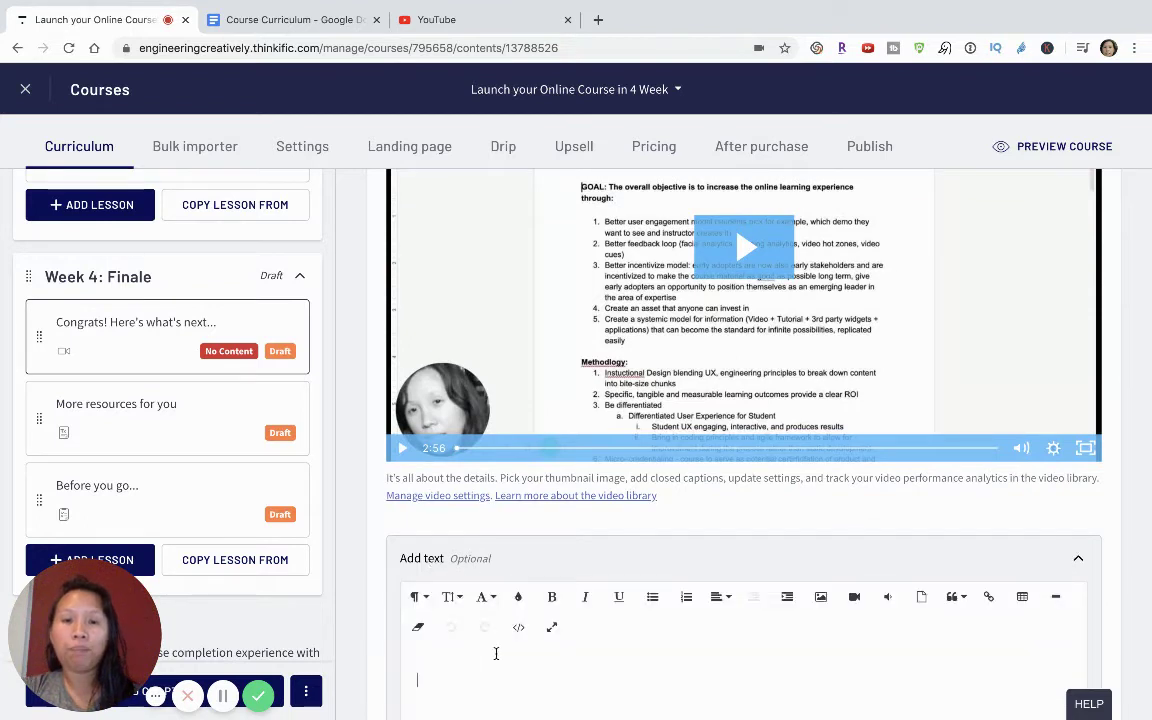
type("Congratulation!")
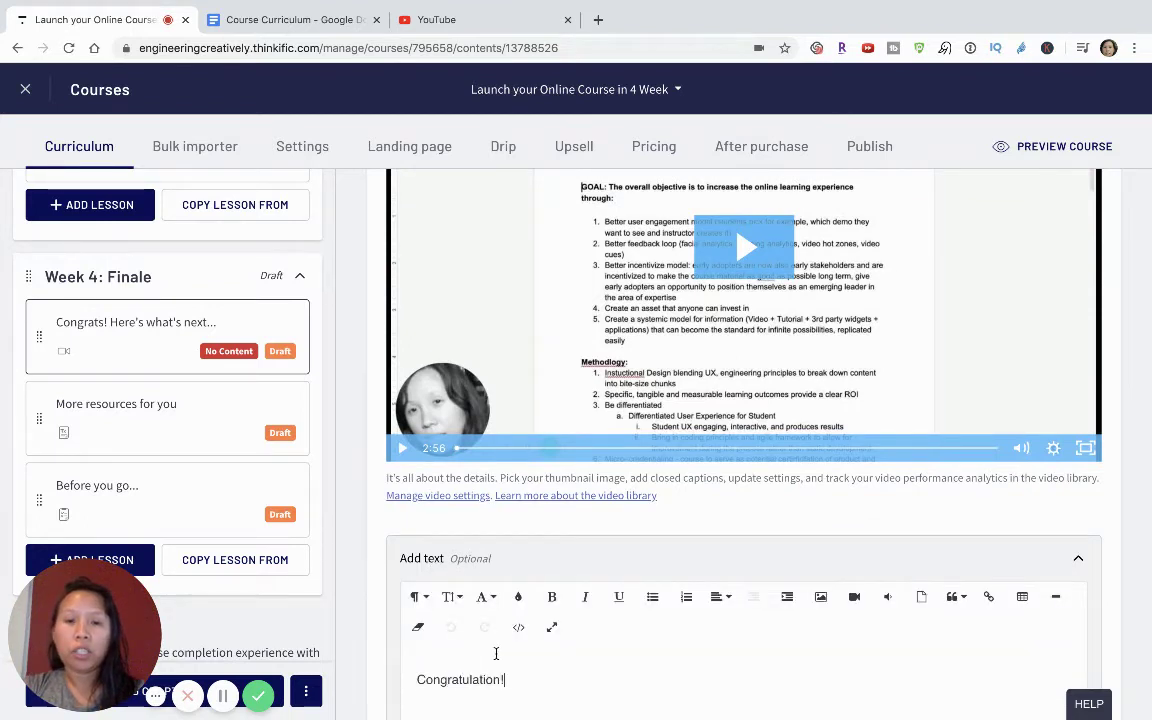
type(" You've made it ")
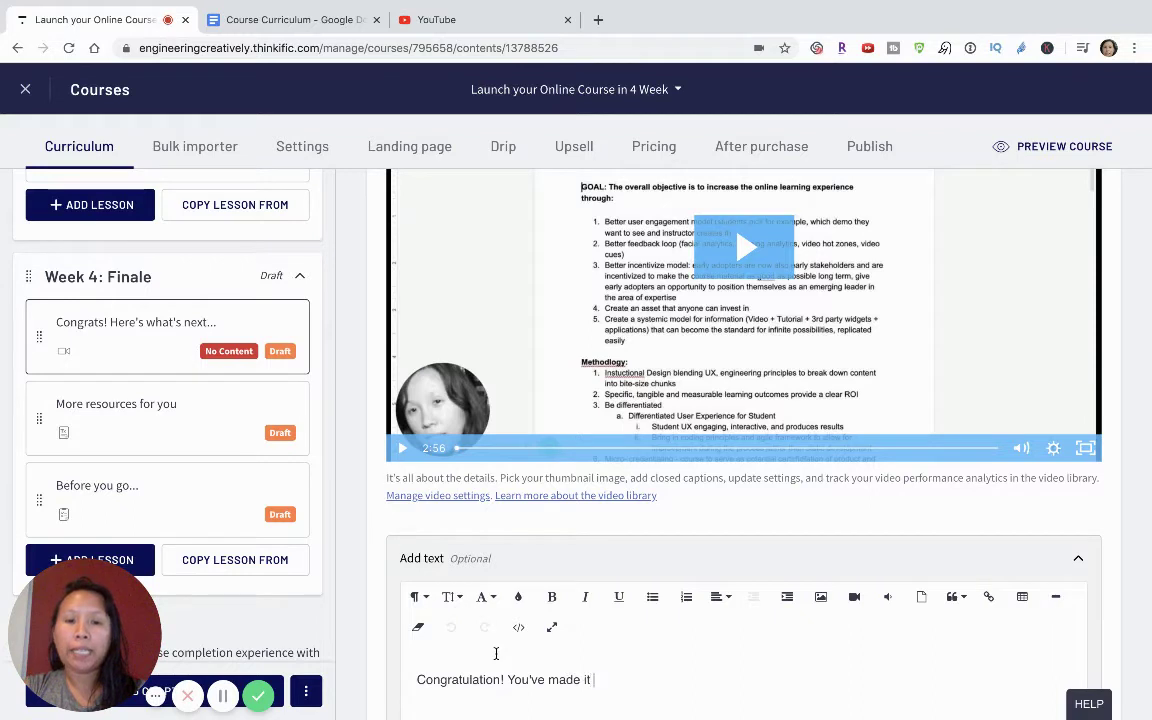
type("to the end of the challenge.")
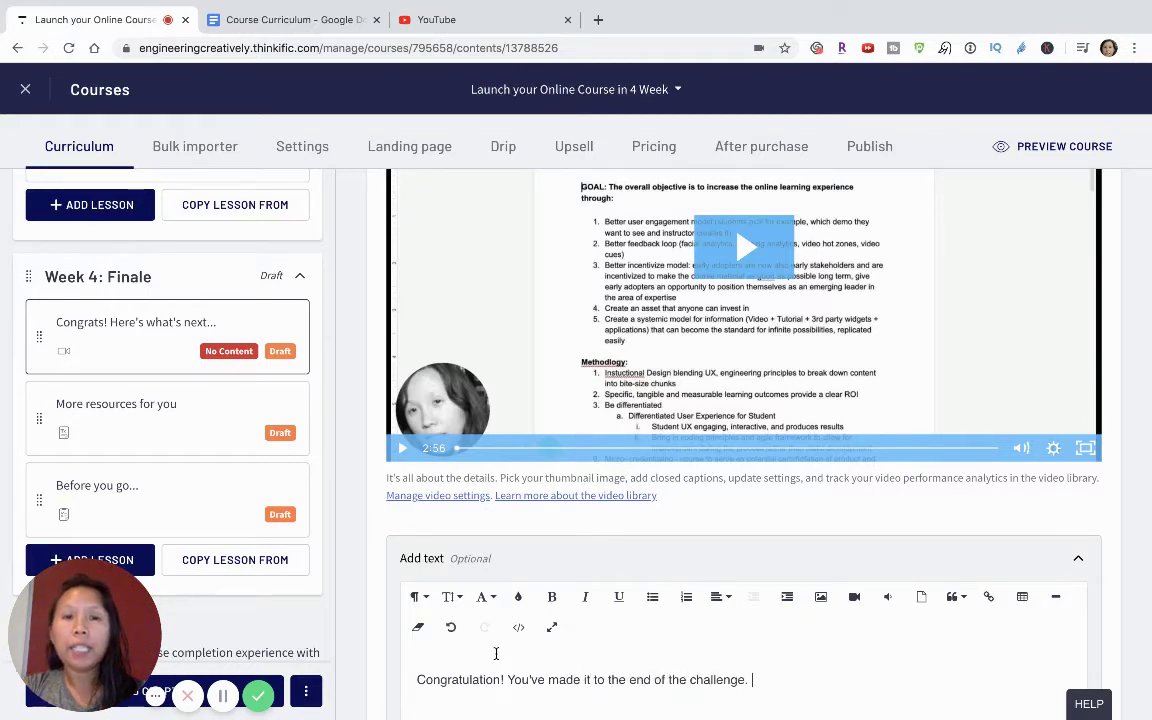
Continue the lesson text with the sentence "This video is going to tell you what you need to do next."
scroll(828, 470, "up", 3)
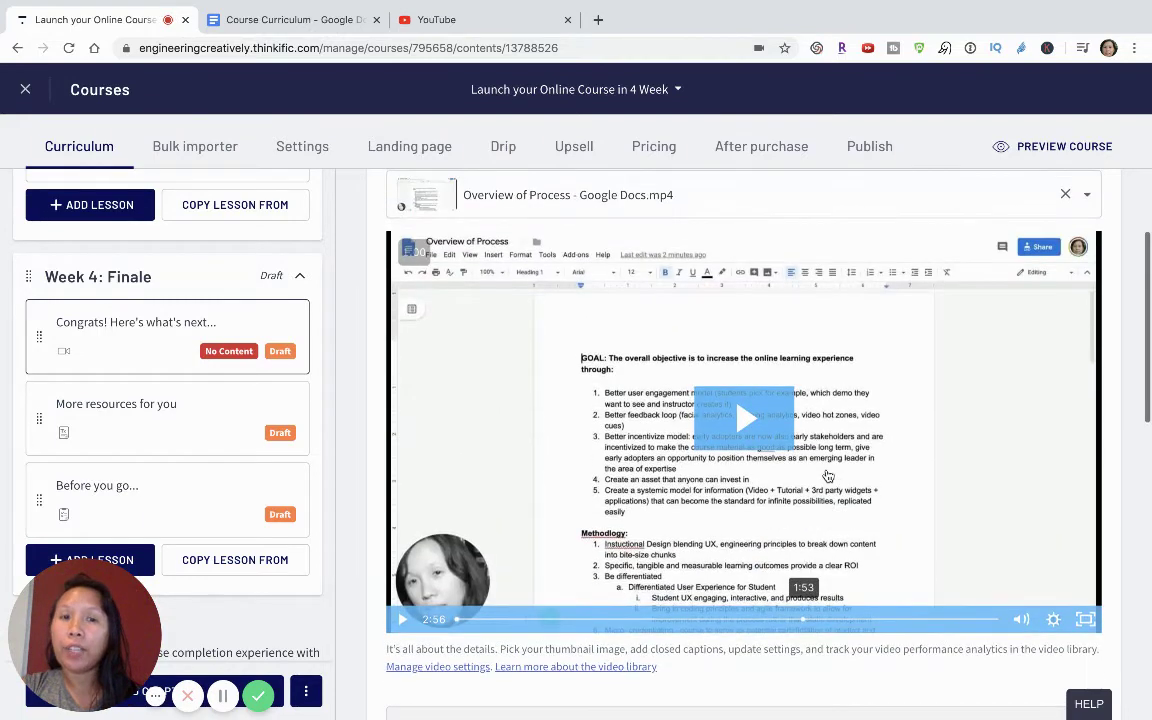
scroll(828, 477, "down", 5)
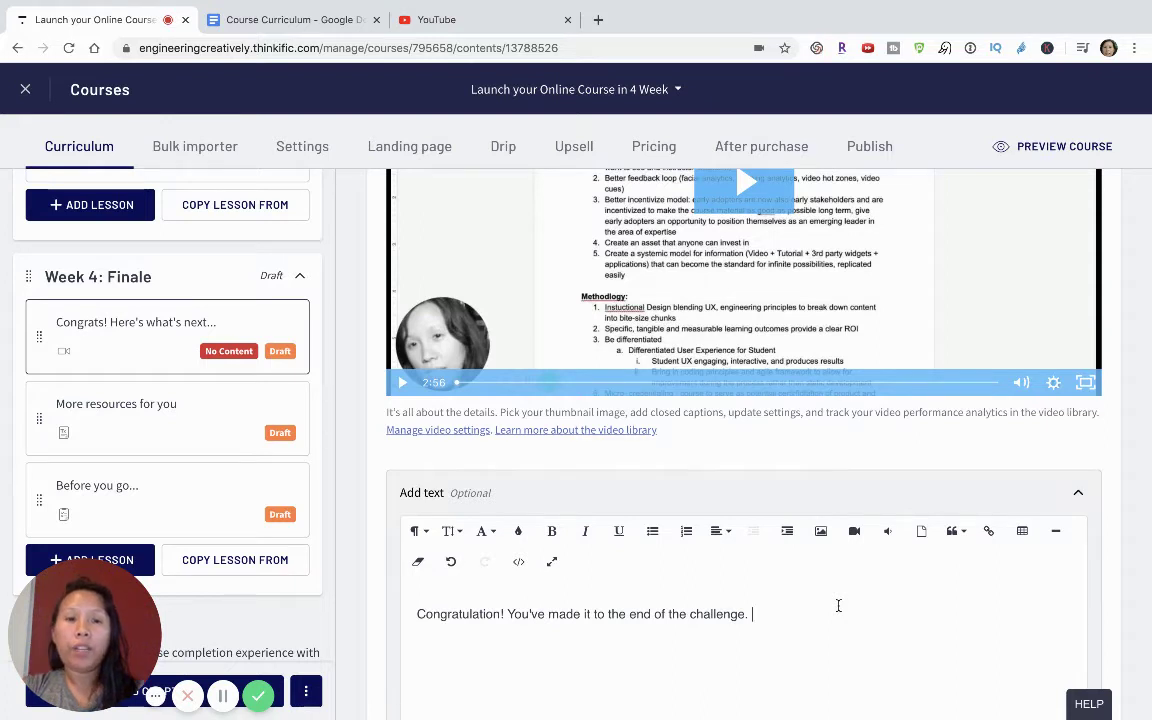
type("This video i")
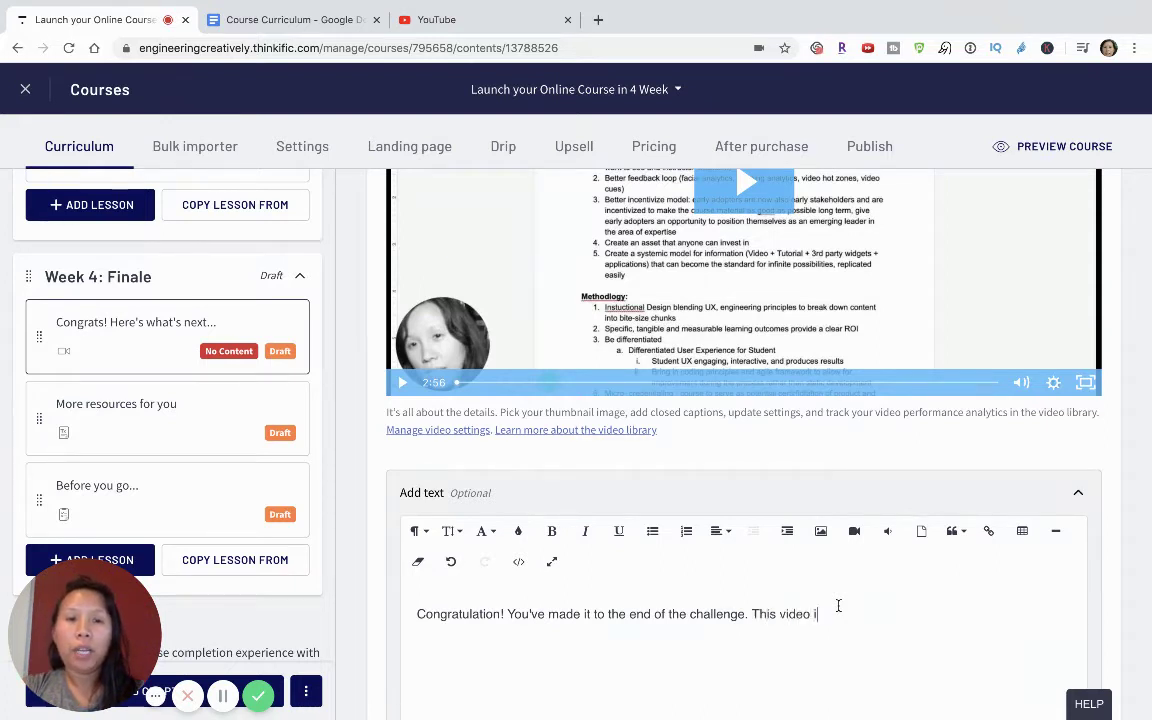
type("s going to tell yo")
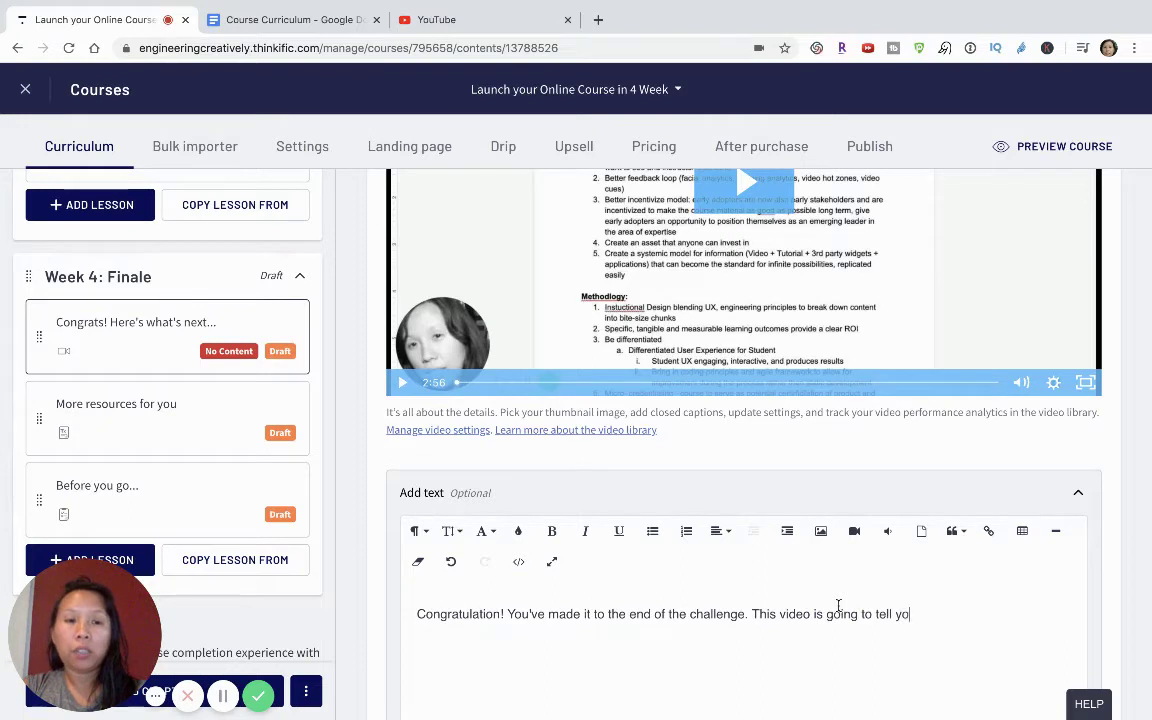
type("u what you need t")
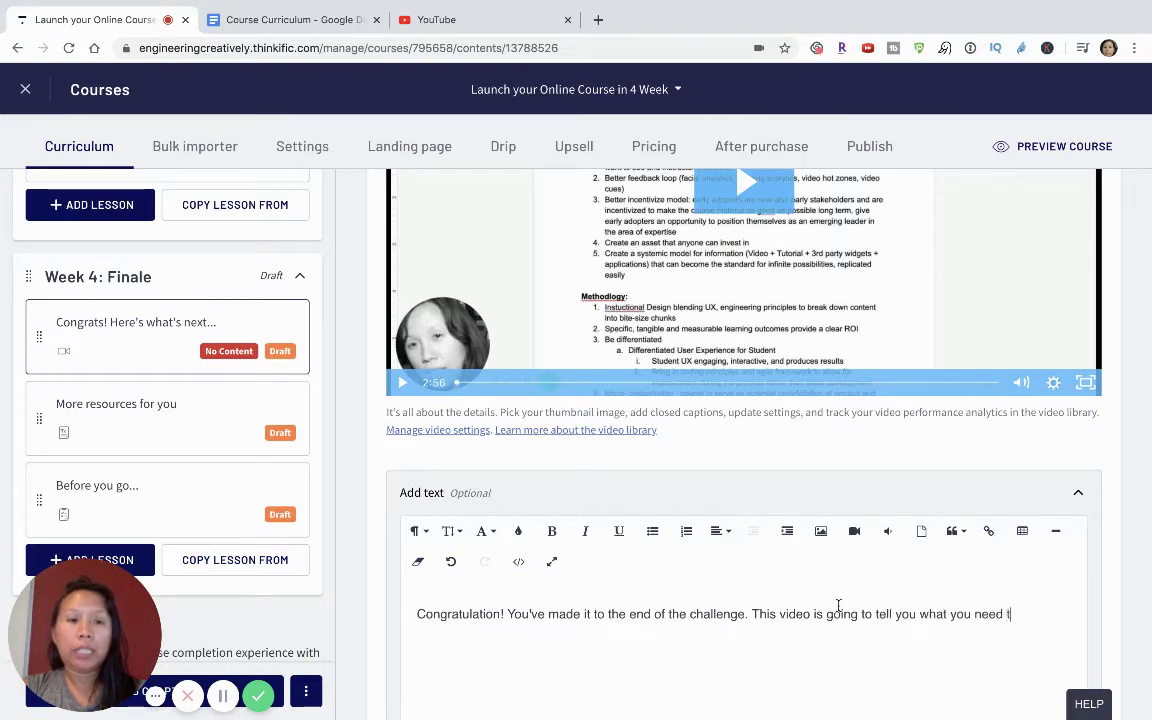
type("o do next.")
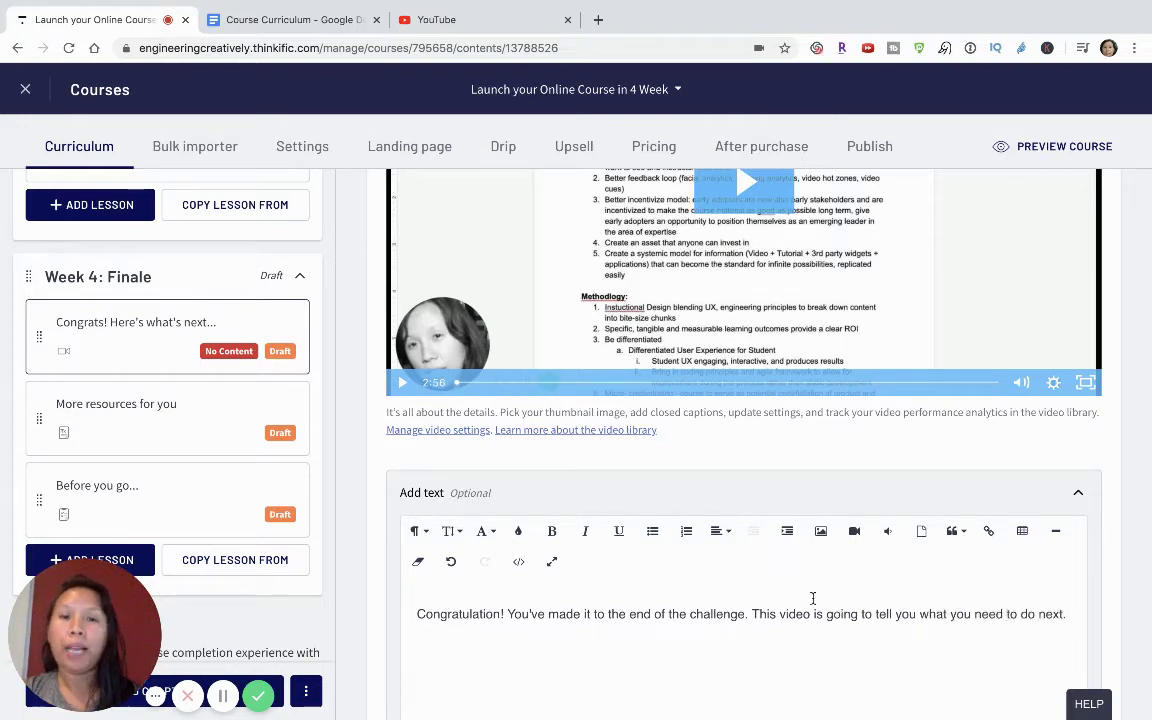
Expand the lesson's optional downloads section and review its file upload area and the lesson settings
scroll(812, 599, "down", 2)
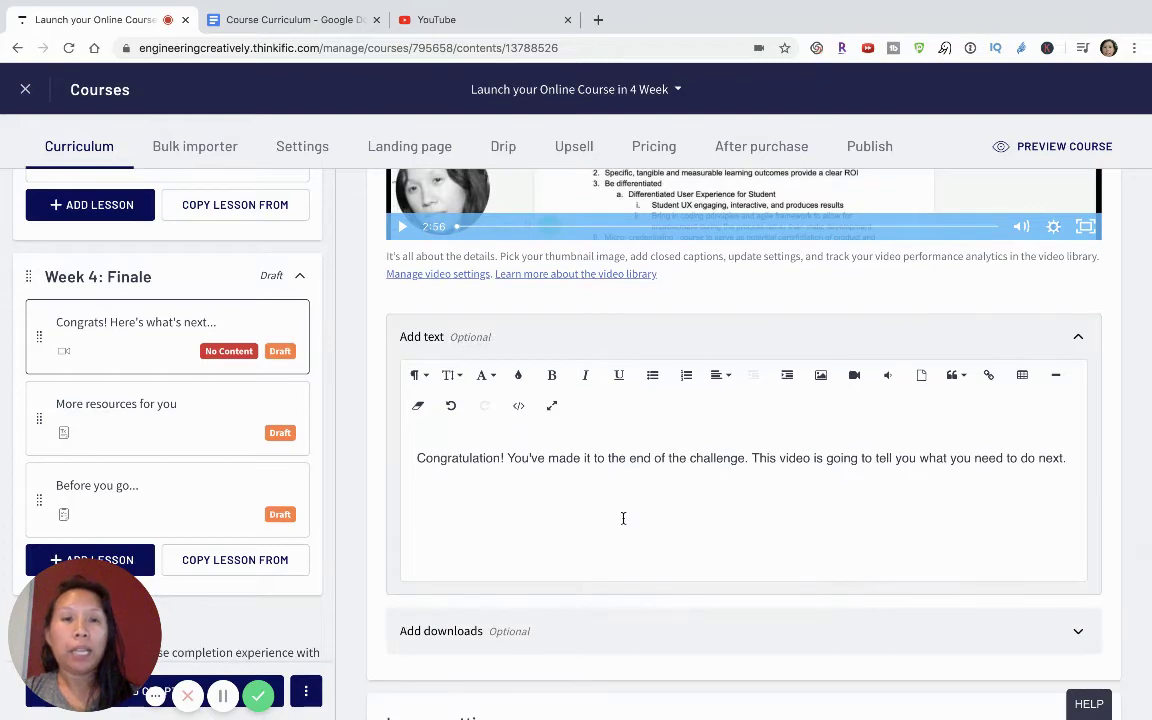
scroll(622, 517, "down", 2)
scroll(639, 393, "up", 2)
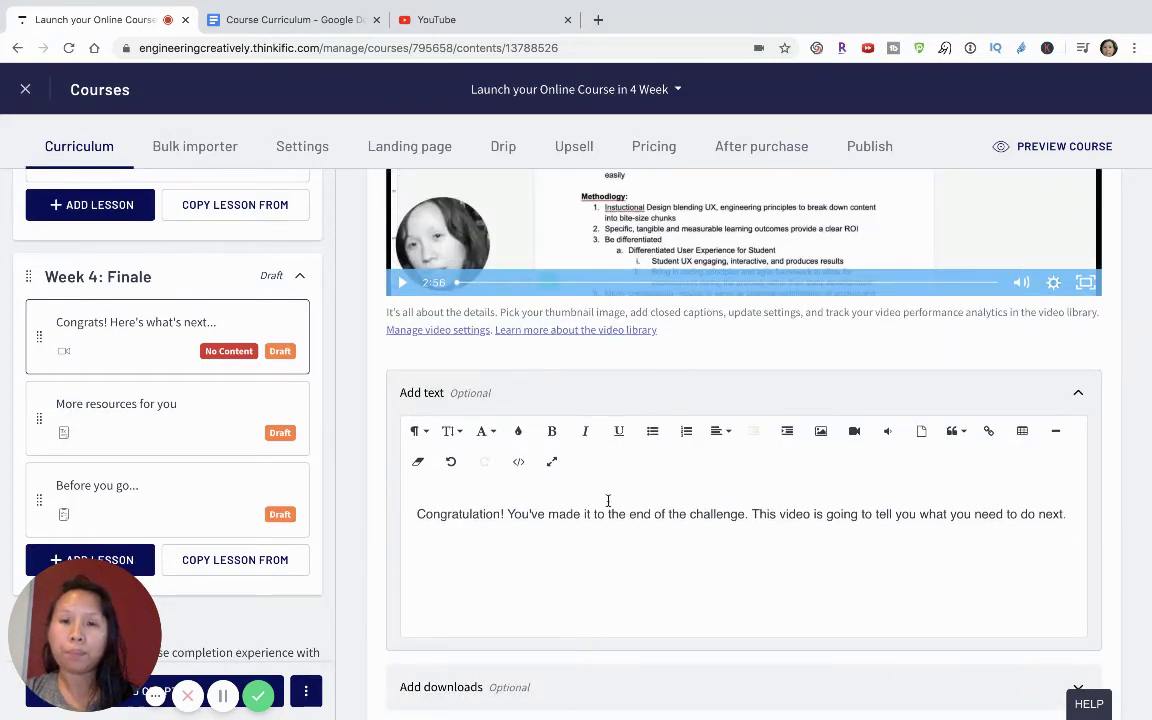
scroll(607, 499, "down", 3)
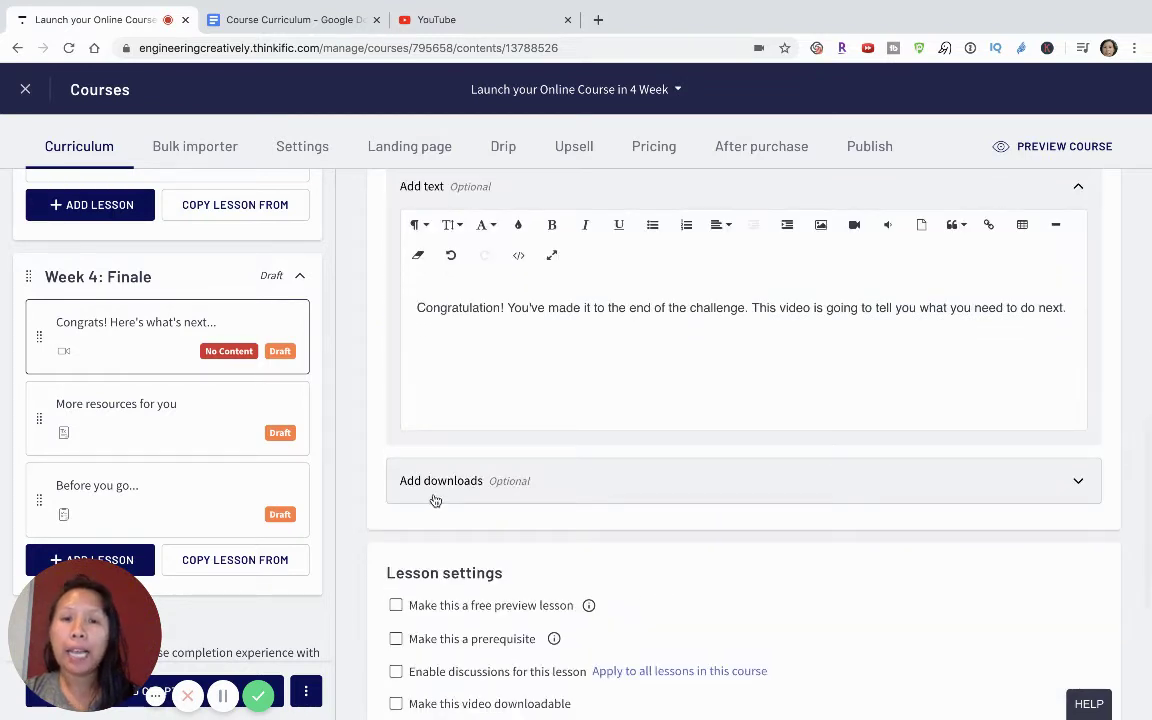
left_click(440, 497)
scroll(609, 540, "down", 1)
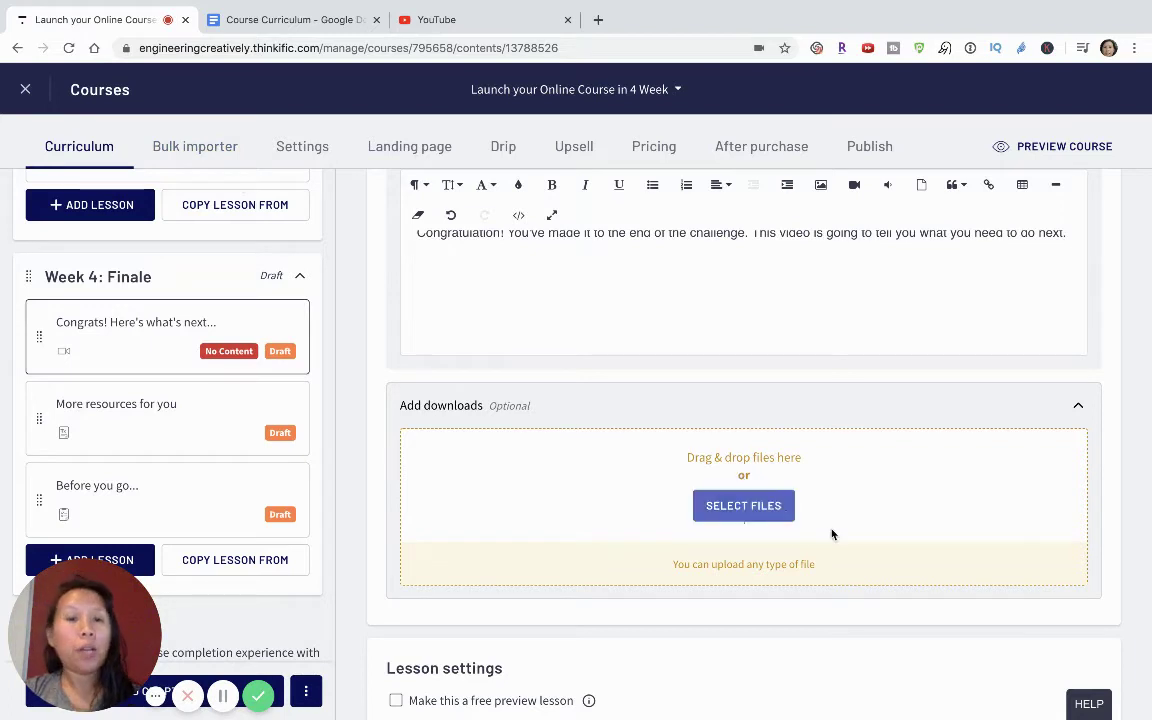
scroll(869, 541, "down", 3)
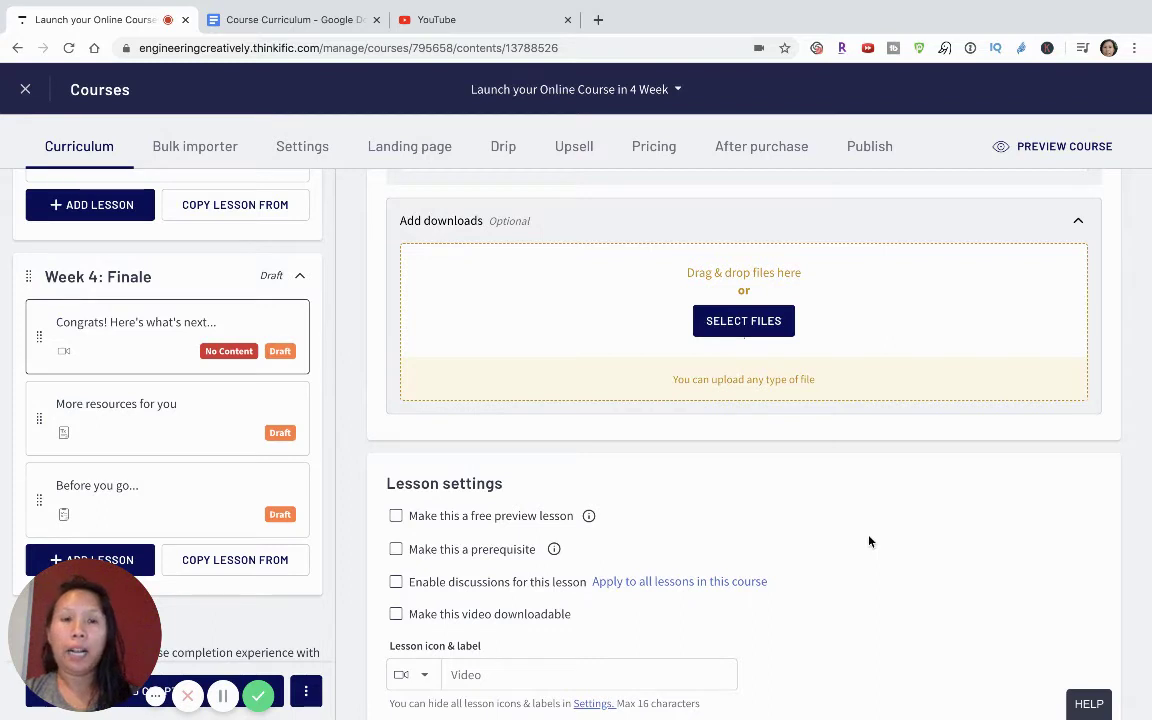
scroll(869, 541, "up", 2)
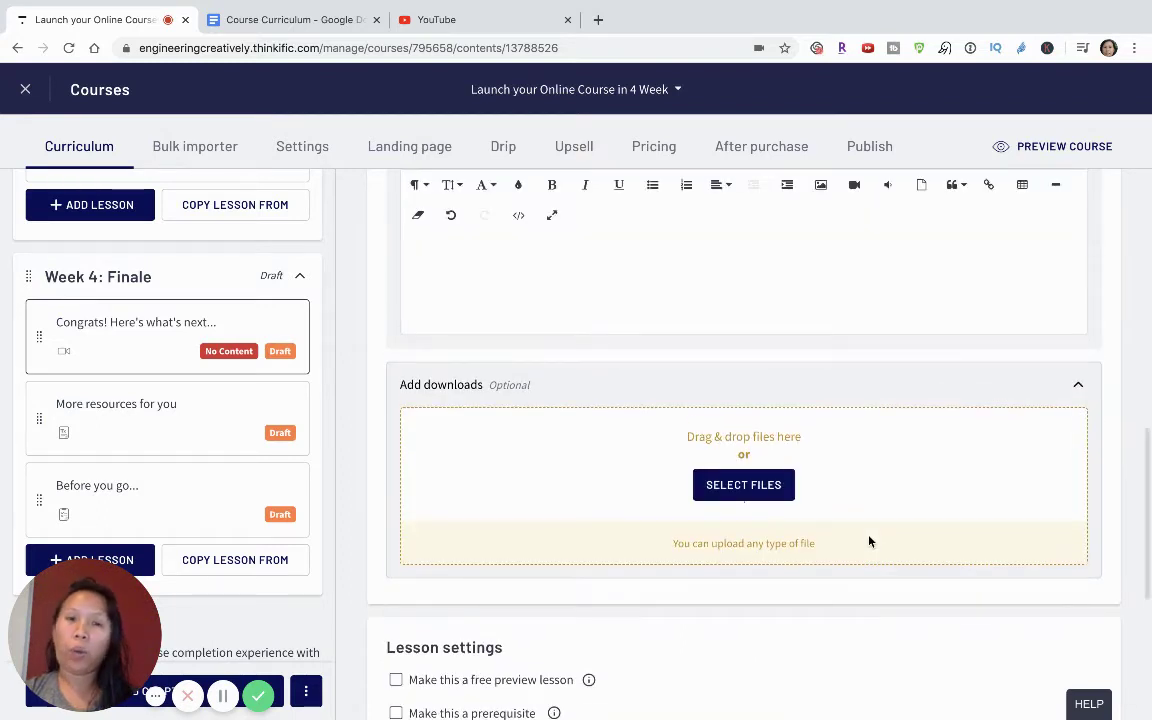
scroll(869, 541, "down", 2)
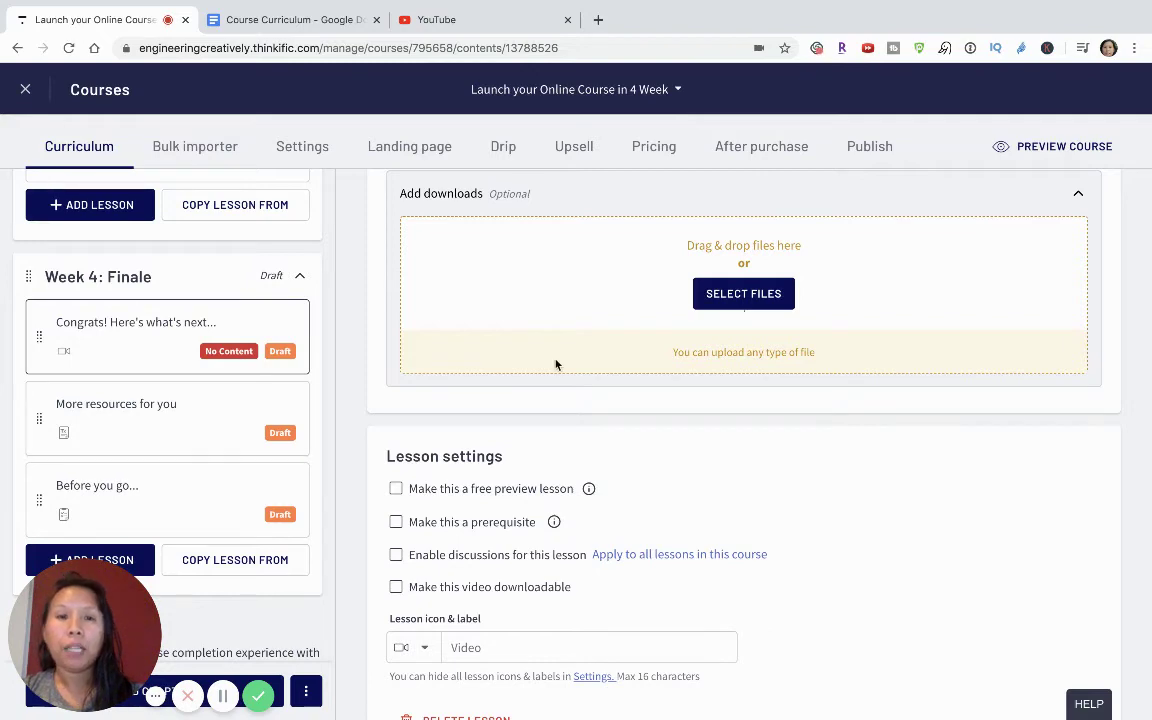
Save the "Congrats! Here's what's next..." lesson with its video and text
scroll(555, 363, "up", 4)
scroll(555, 363, "up", 5)
left_click(1090, 212)
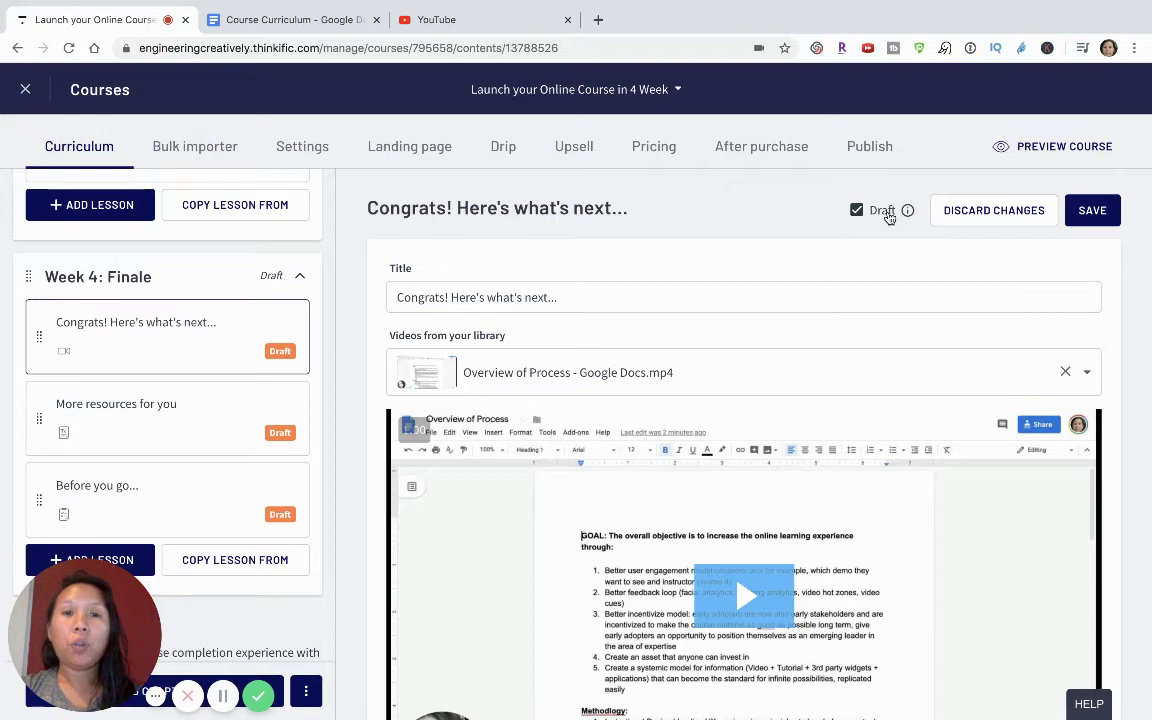
left_click(1093, 212)
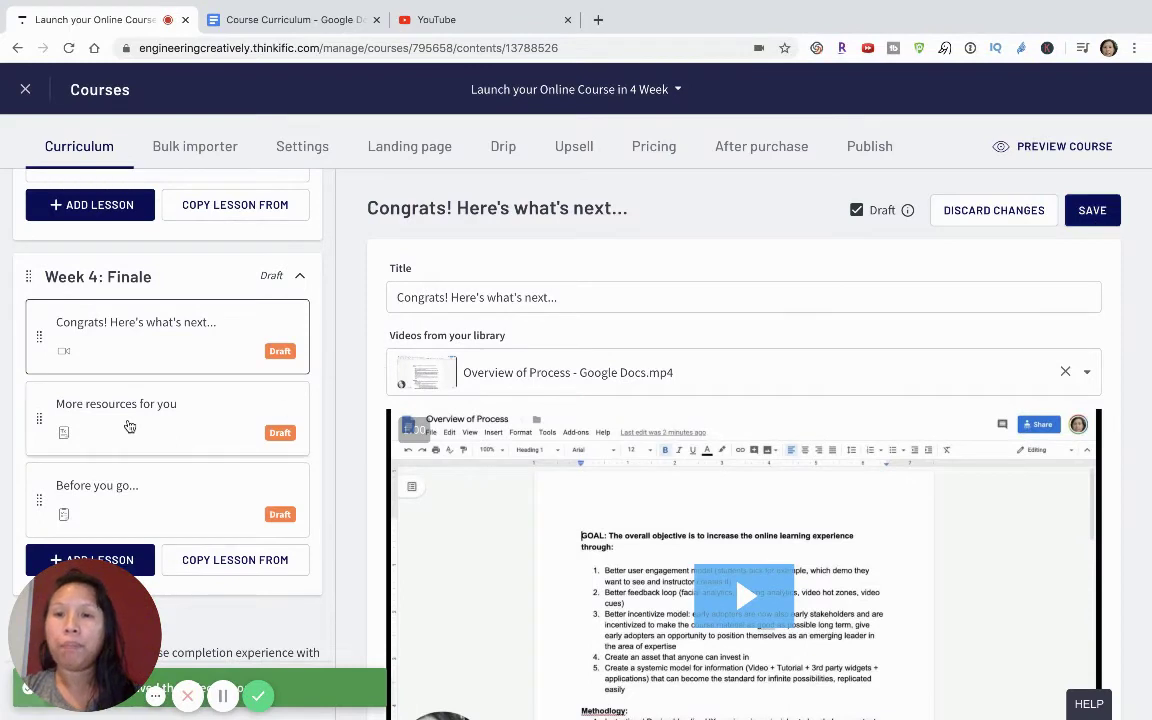
In the "More resources for you" lesson, replace the first bullet's resource description placeholder with "Link to my FB Group"
left_click(129, 426)
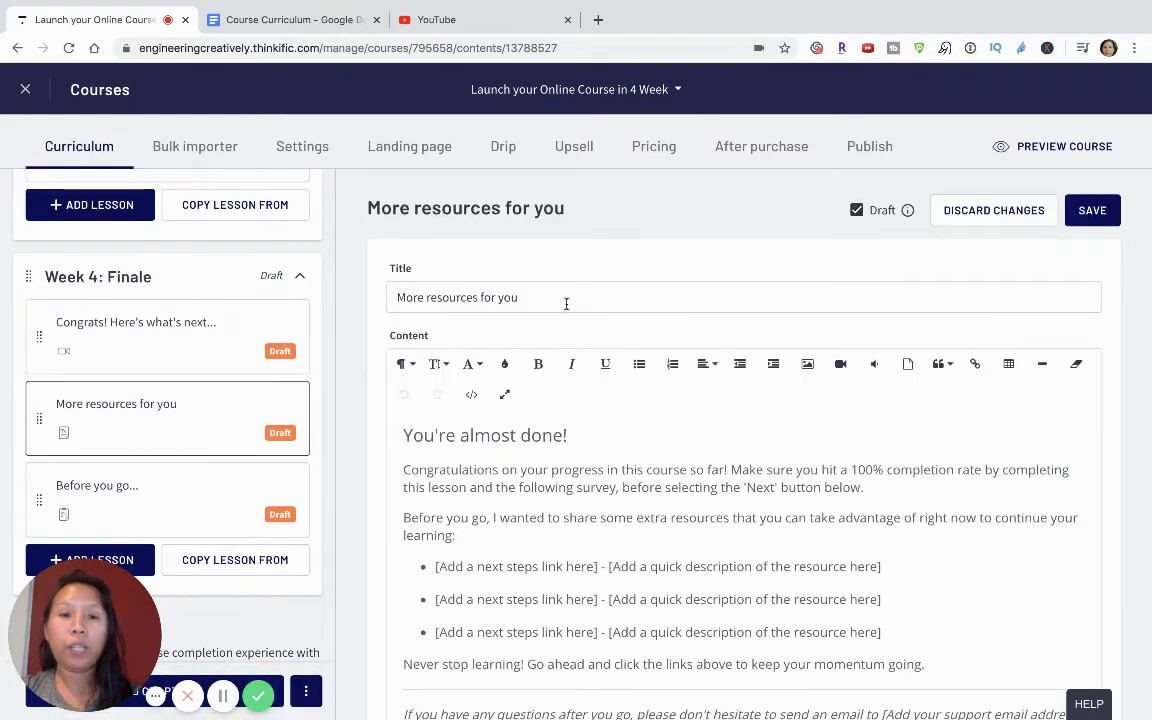
left_click(595, 567)
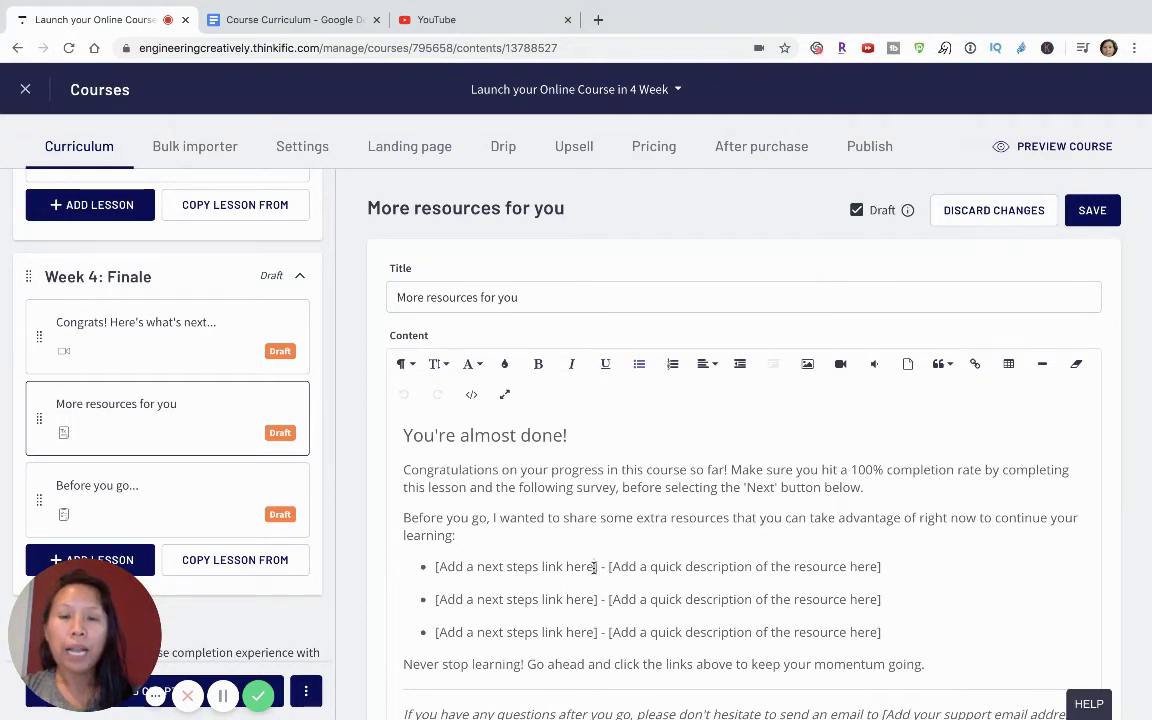
left_click_drag(595, 567, 440, 566)
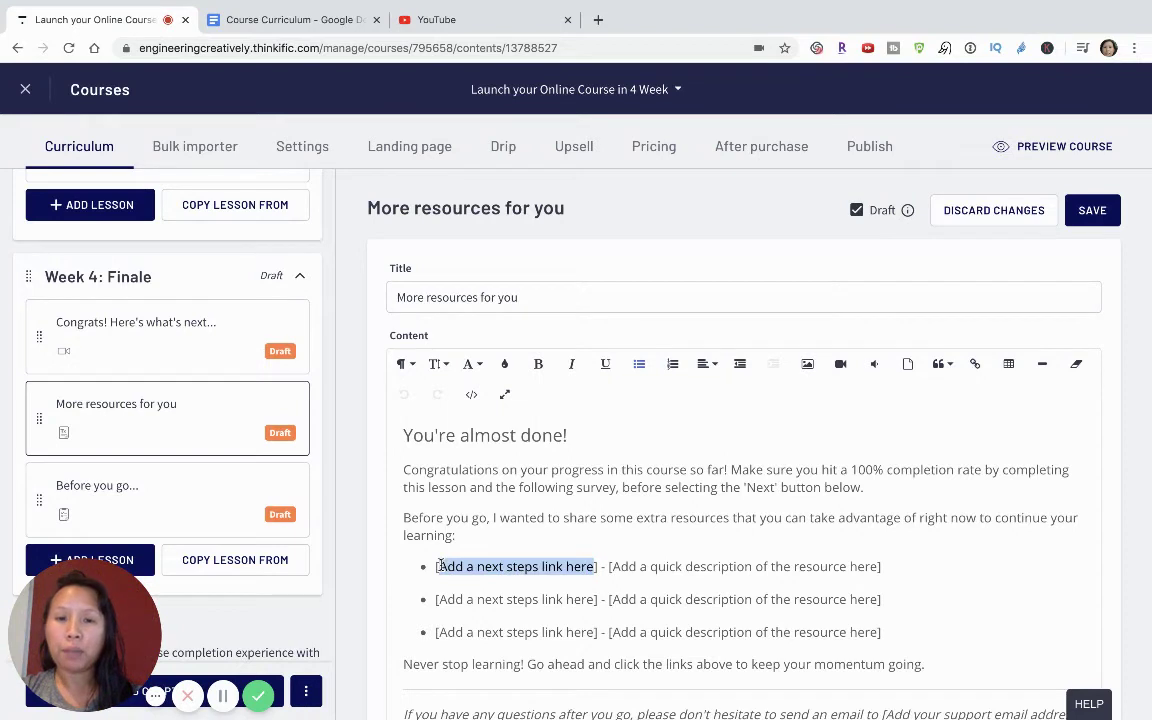
left_click_drag(611, 566, 879, 566)
type("Link to my F")
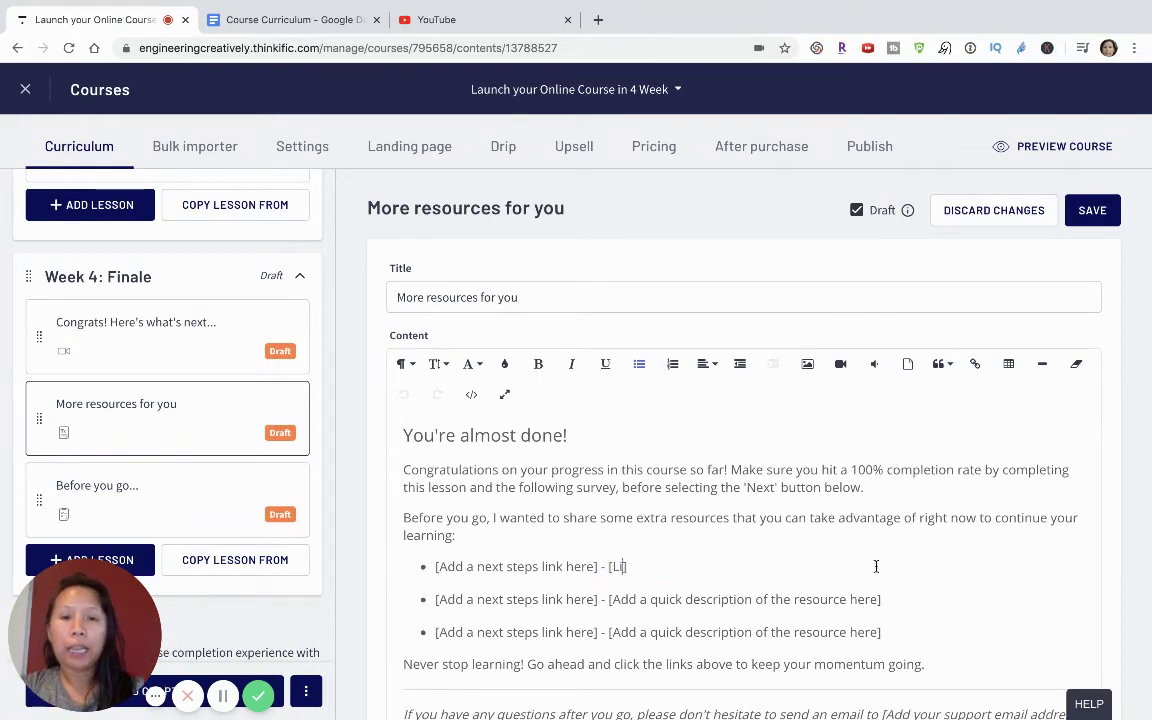
type("B Group")
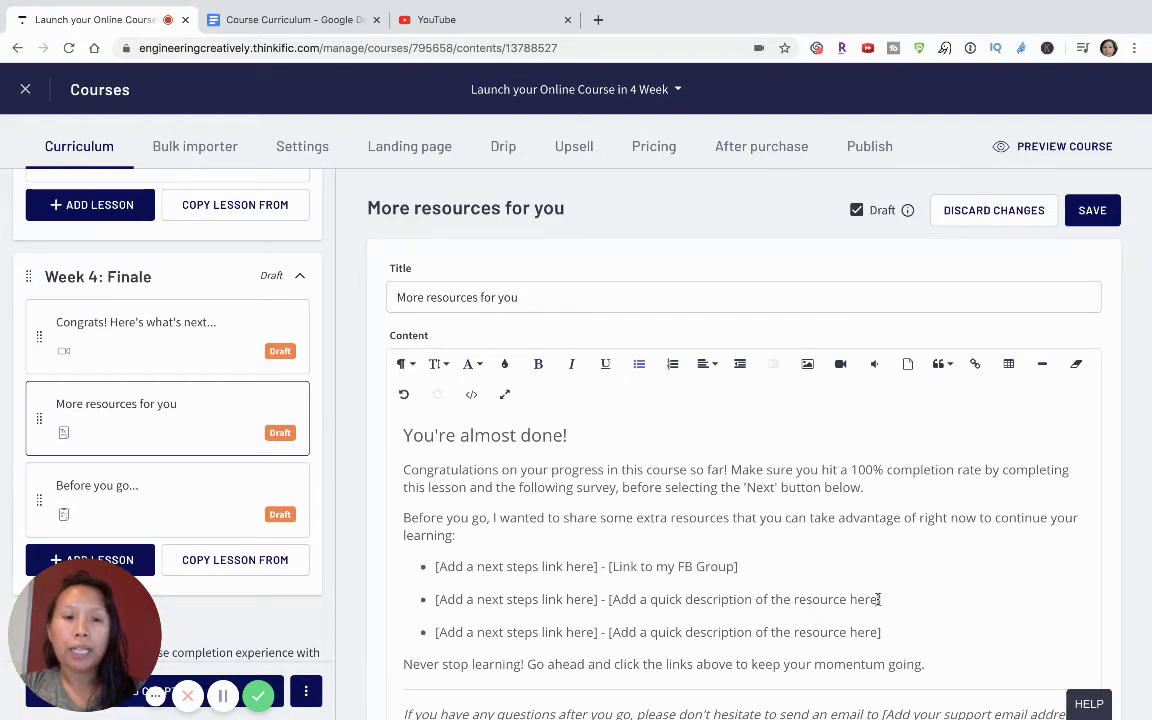
Replace the second bullet's resource description placeholder with "Link to my main web-site"
left_click_drag(877, 599, 614, 597)
type("Link to m")
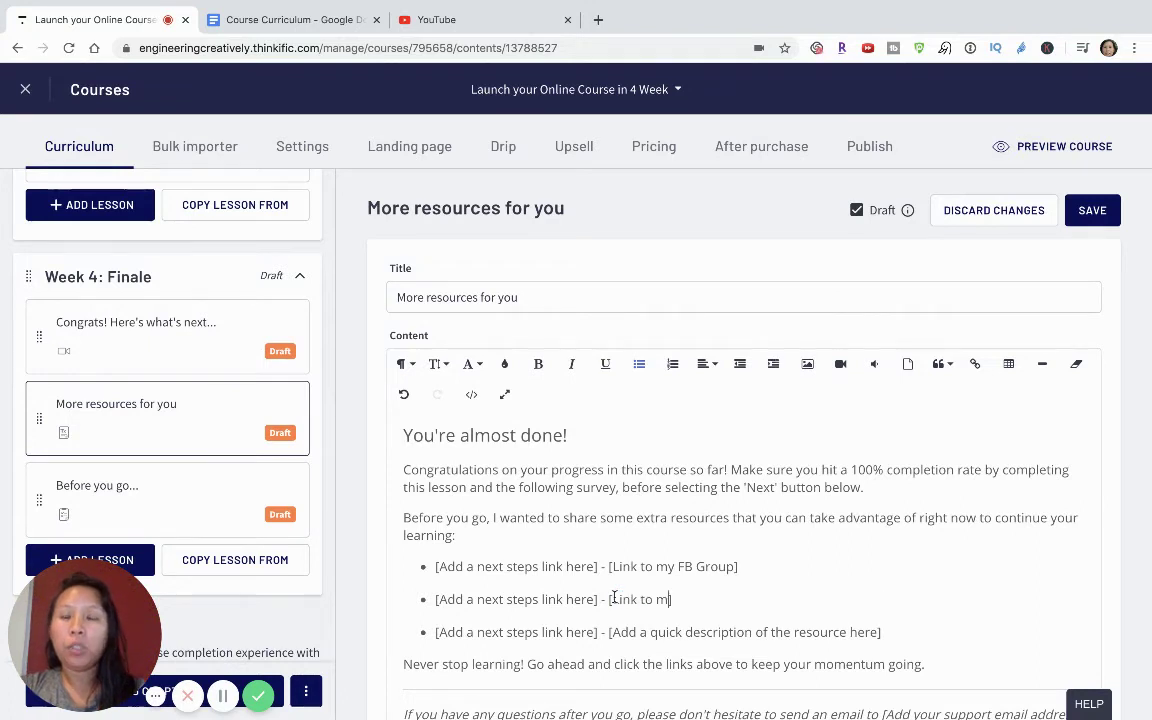
type("y main web-site")
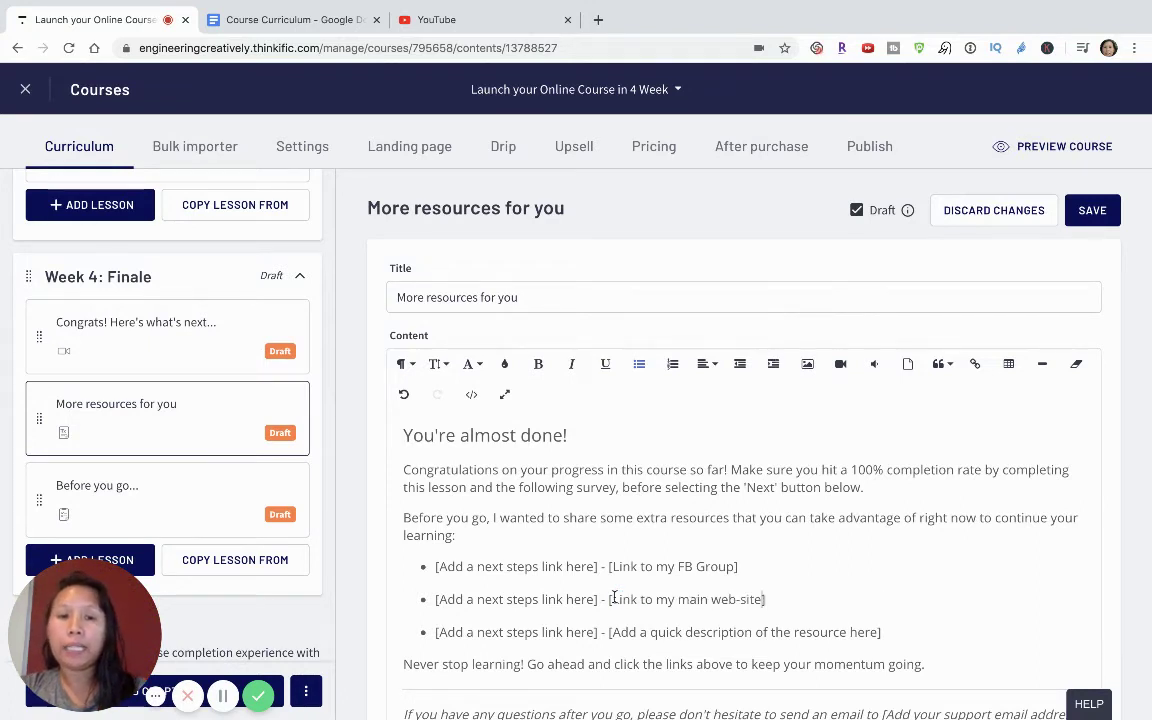
Replace the third bullet's resource description placeholder with "link to my social media channel" and save the lesson
left_click_drag(877, 632, 620, 636)
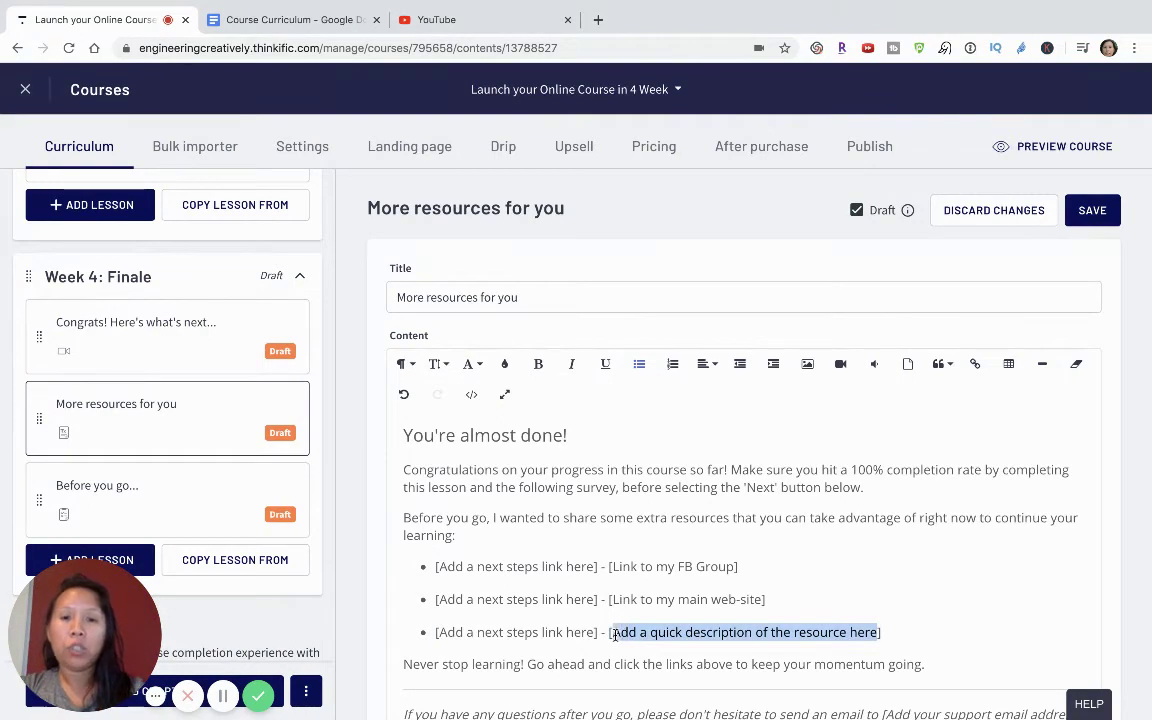
type("Link to my so")
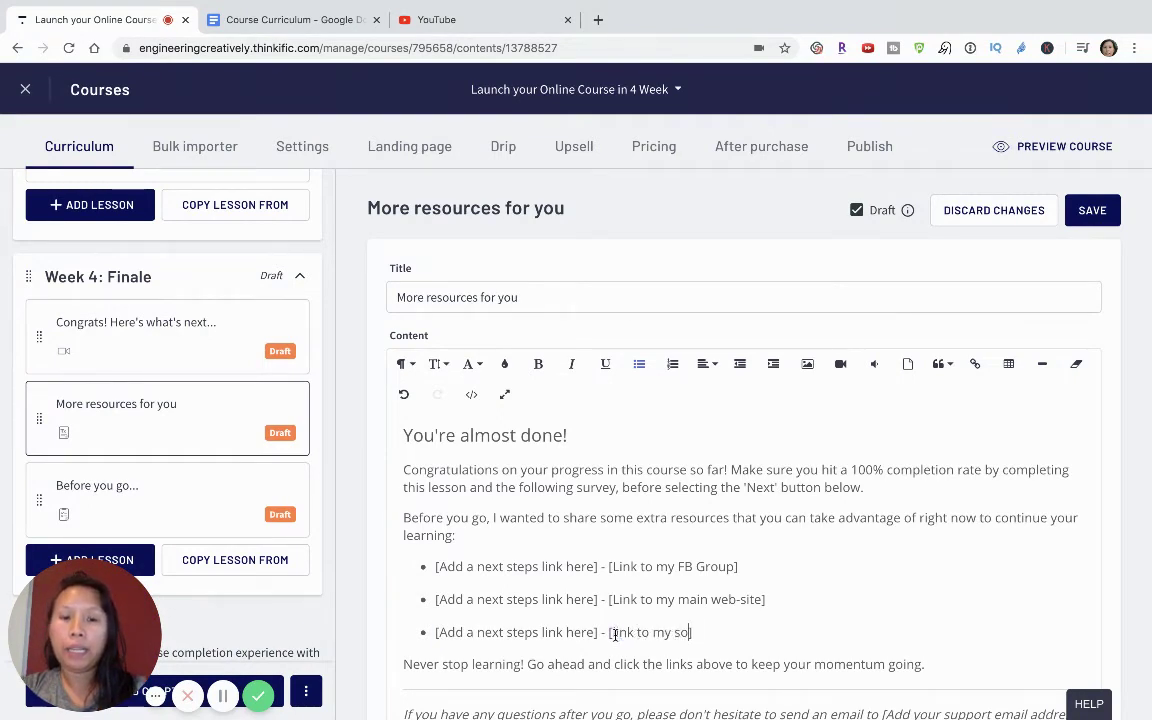
type("cial media channel")
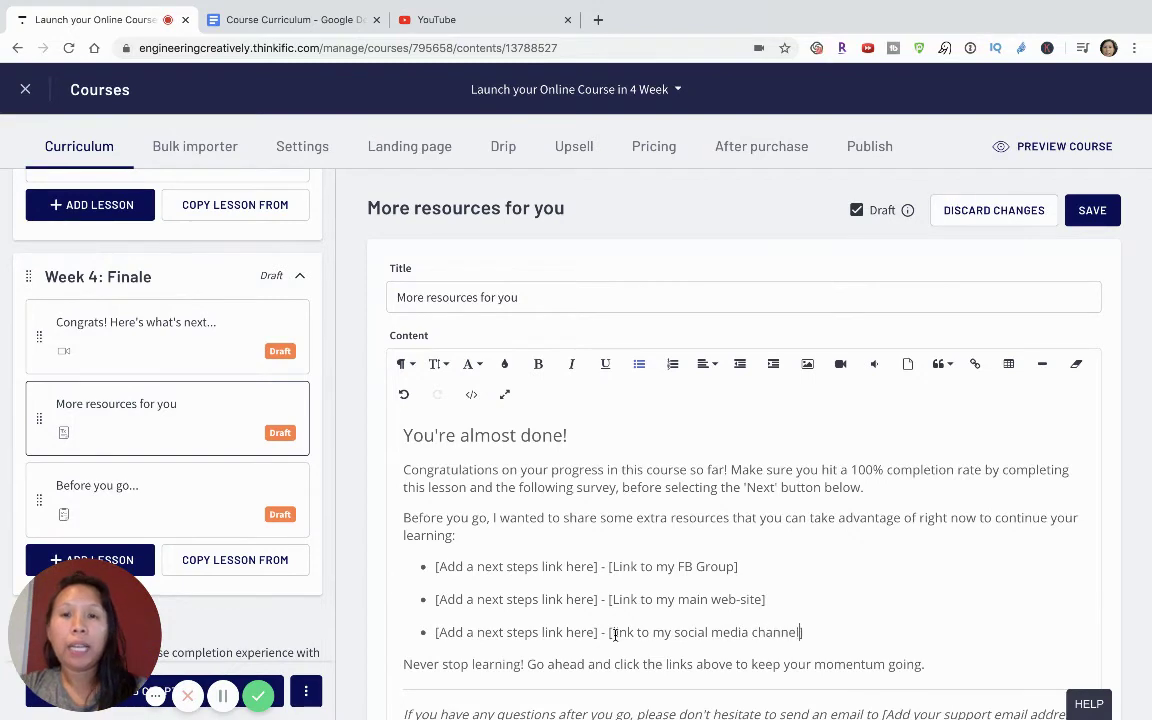
left_click(1108, 218)
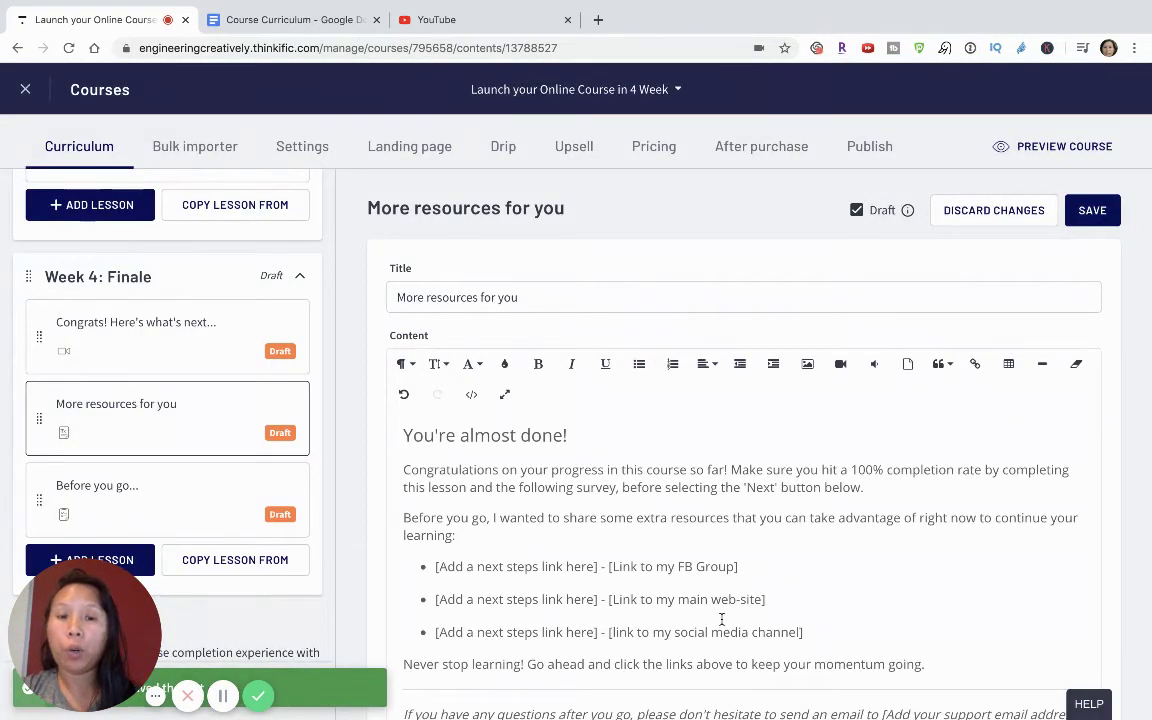
scroll(677, 540, "down", 2)
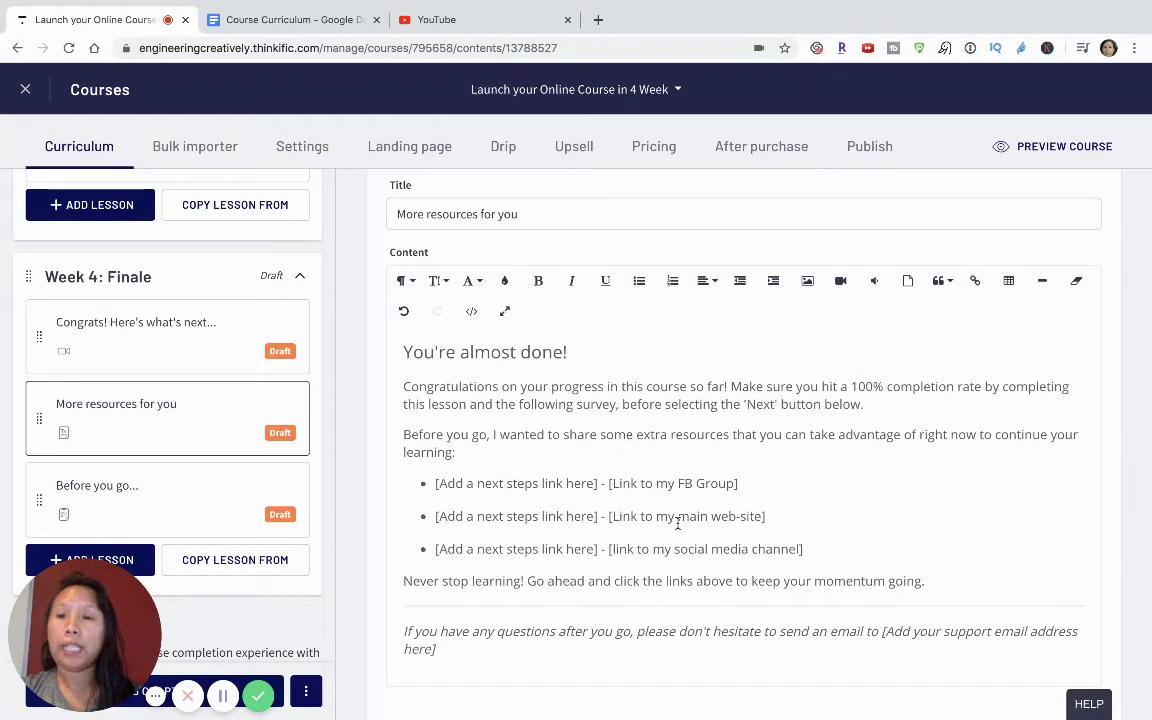
Rename the "Before you go..." survey lesson as "Final Survey" and save it
left_click(203, 488)
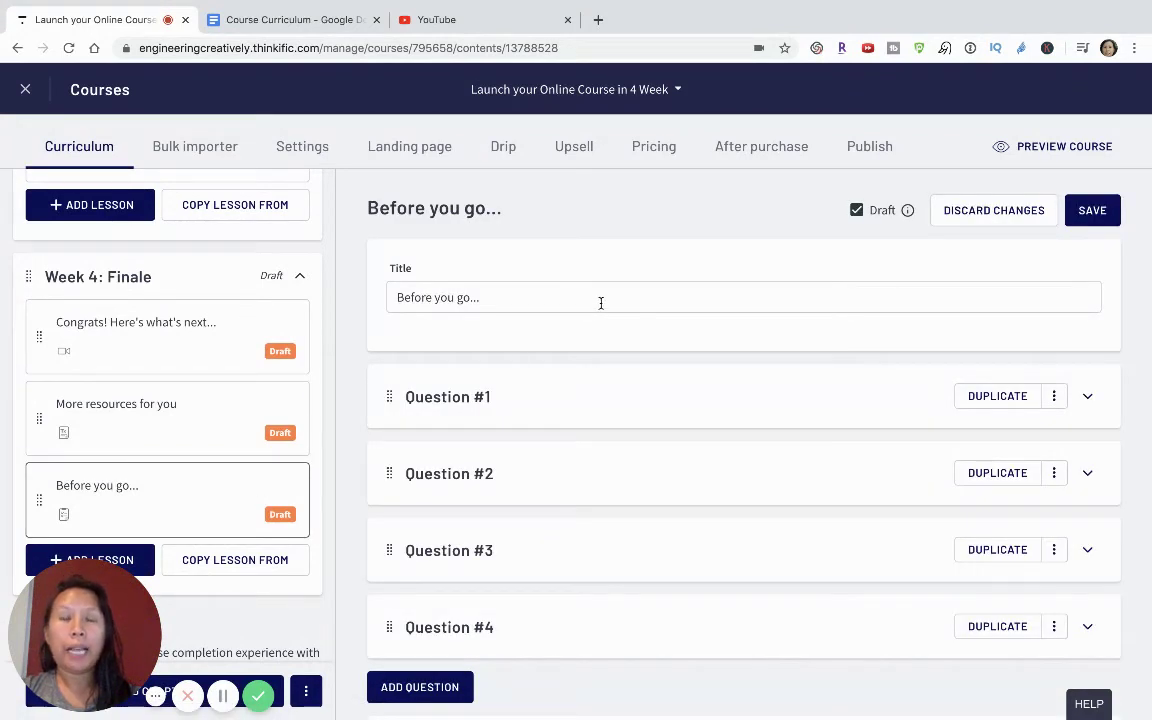
key("super+a")
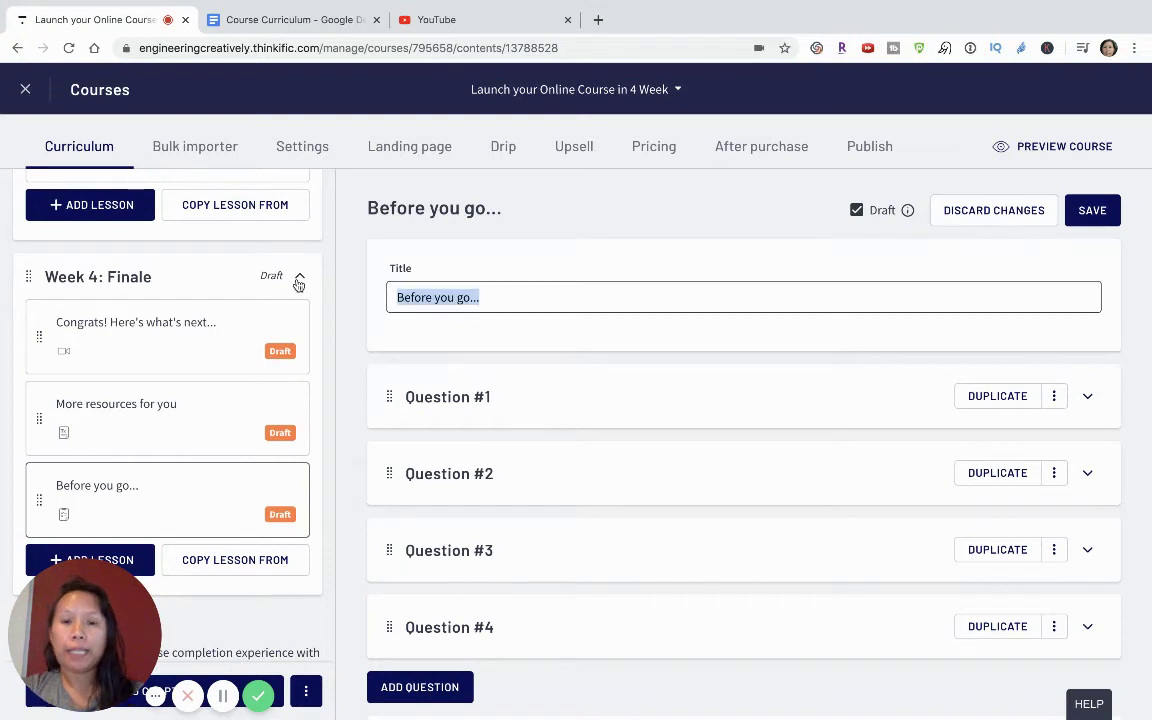
type("Final")
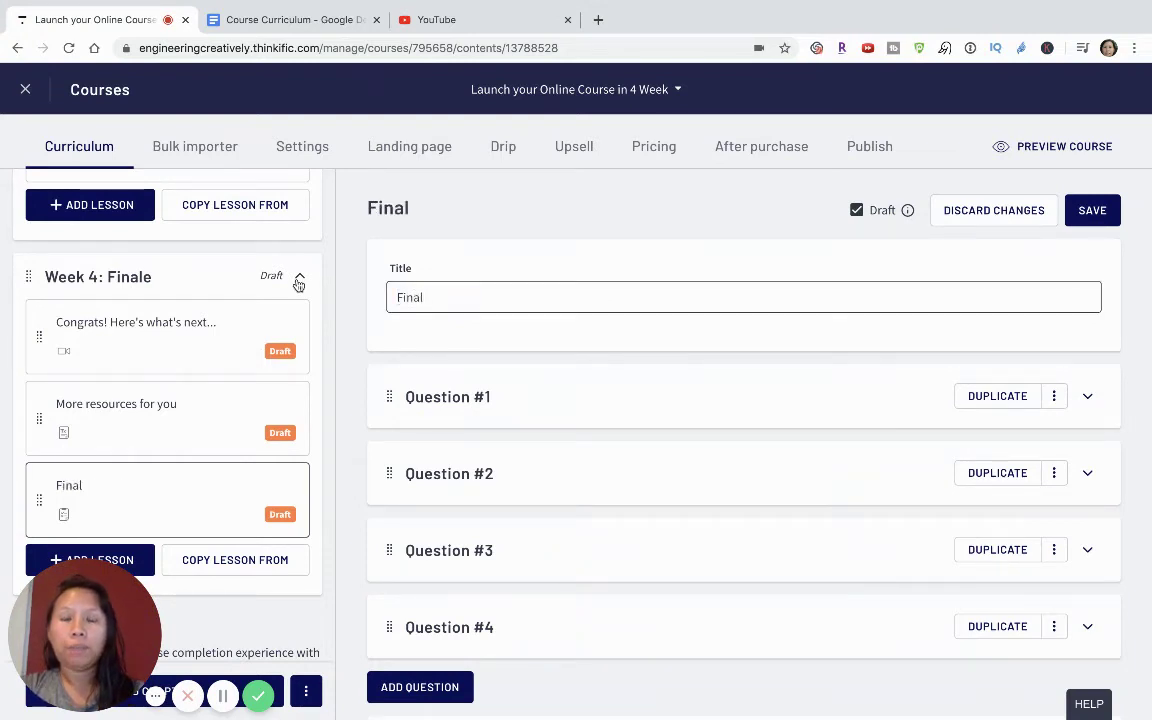
type(" Survey")
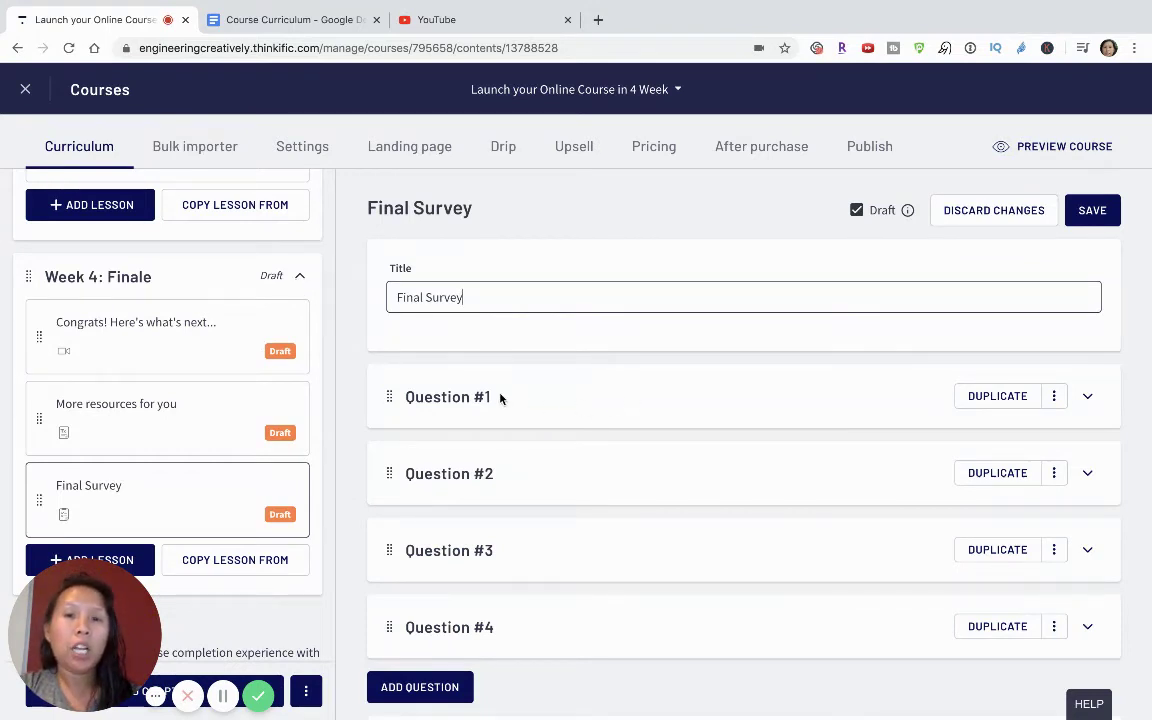
left_click(1094, 216)
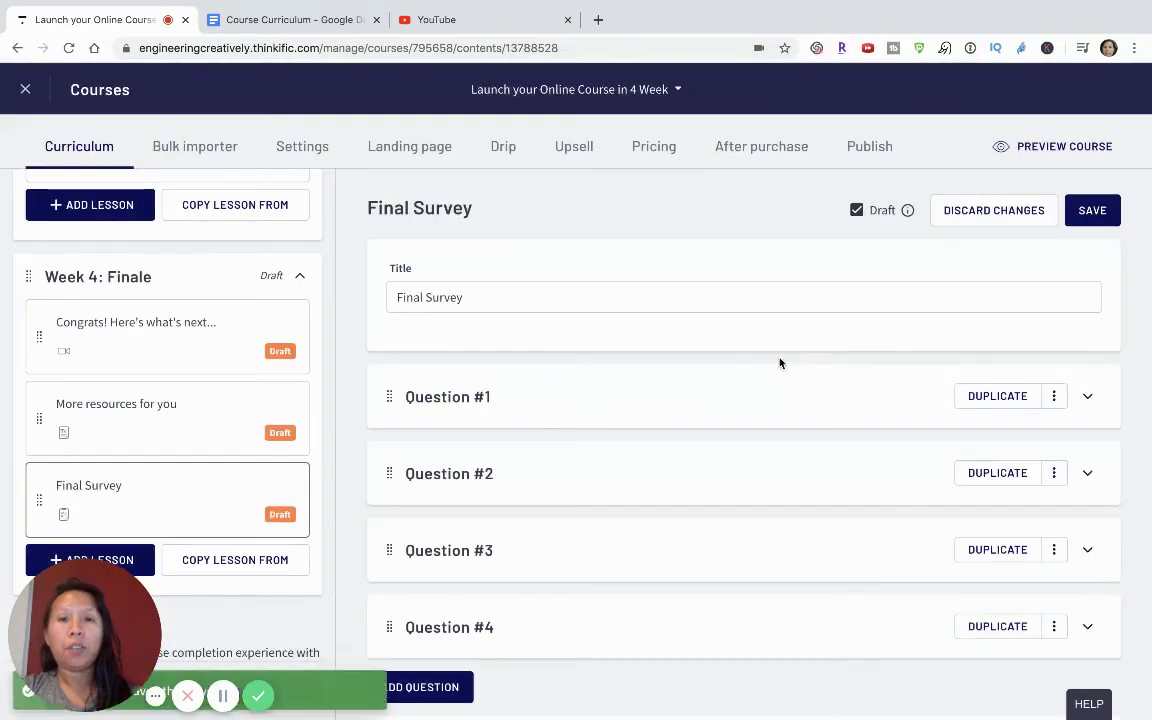
Expand Question #1 of the Final Survey and mark it as optional
left_click(464, 397)
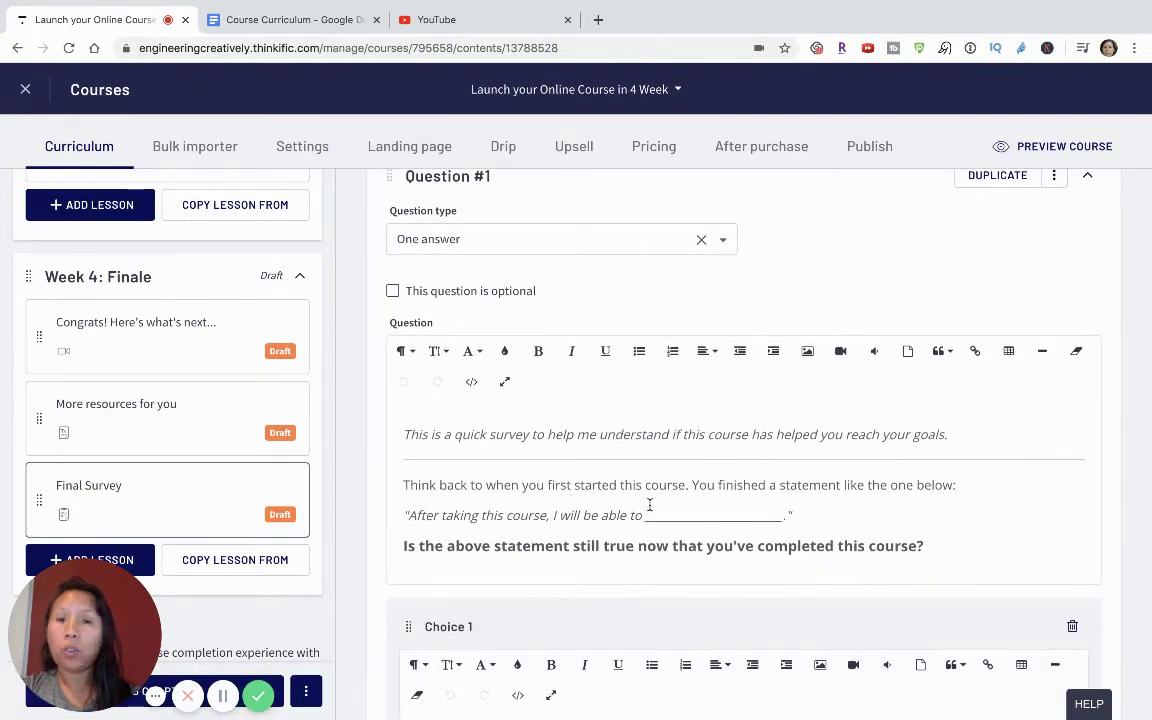
left_click(392, 292)
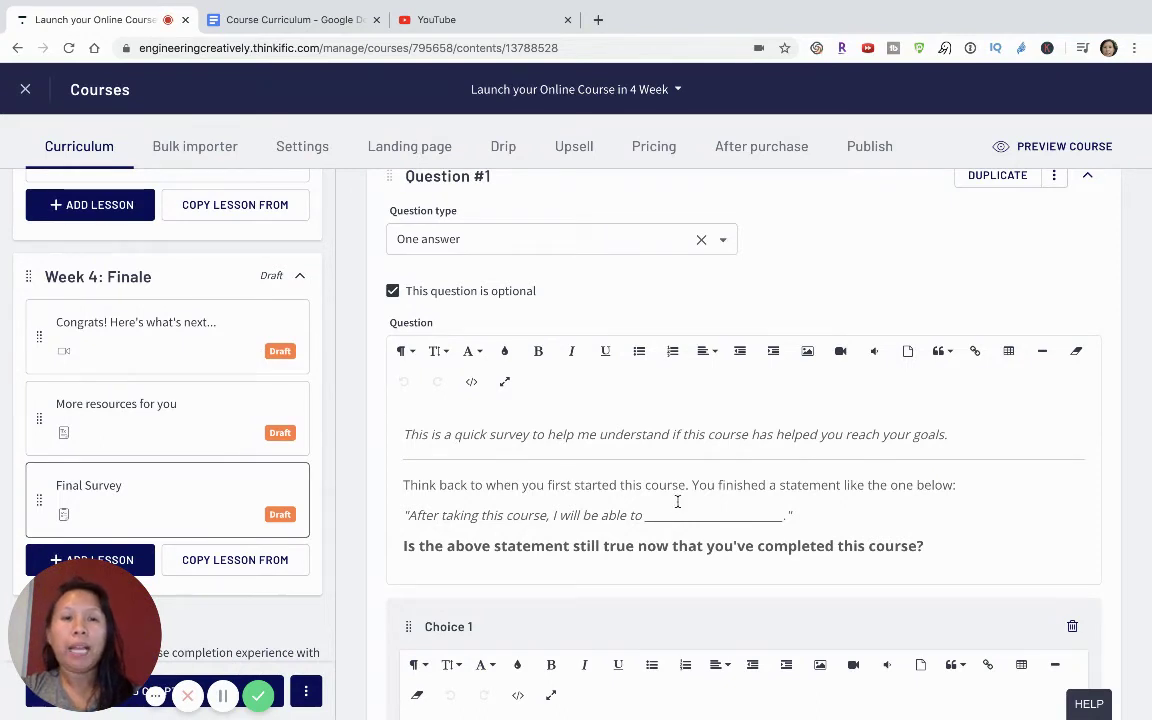
scroll(471, 515, "down", 1)
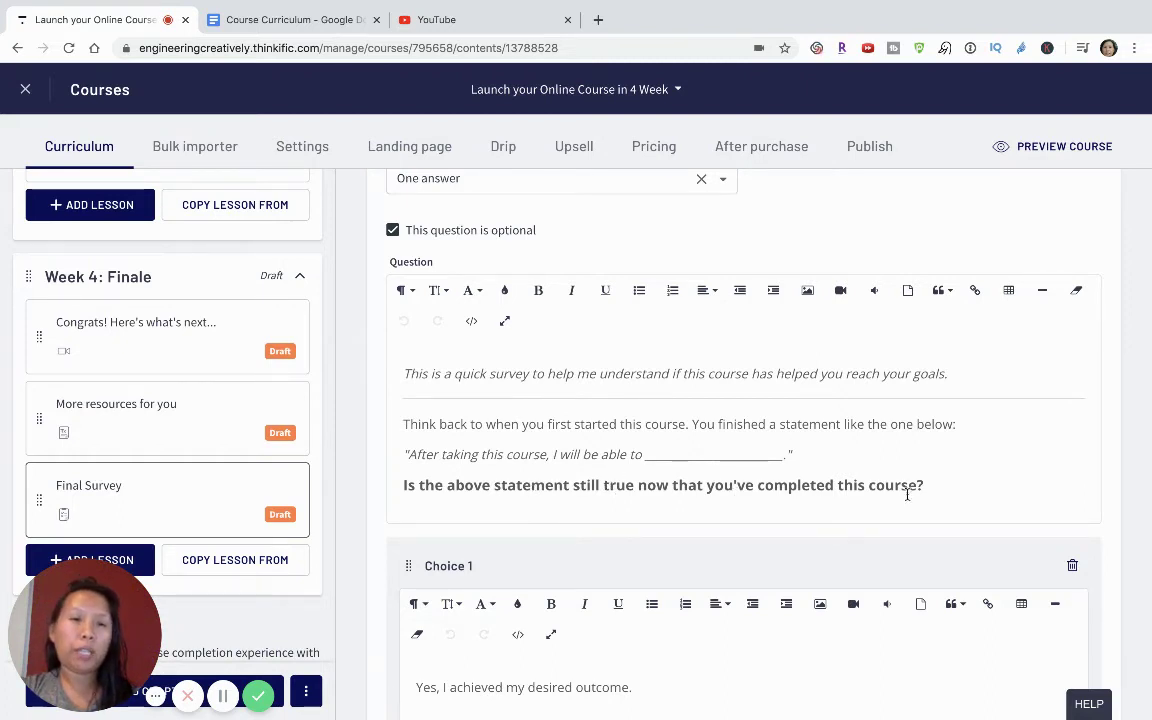
Review the answer choices and add two empty lines after the bold closing sentence of Question #1
left_click(945, 490)
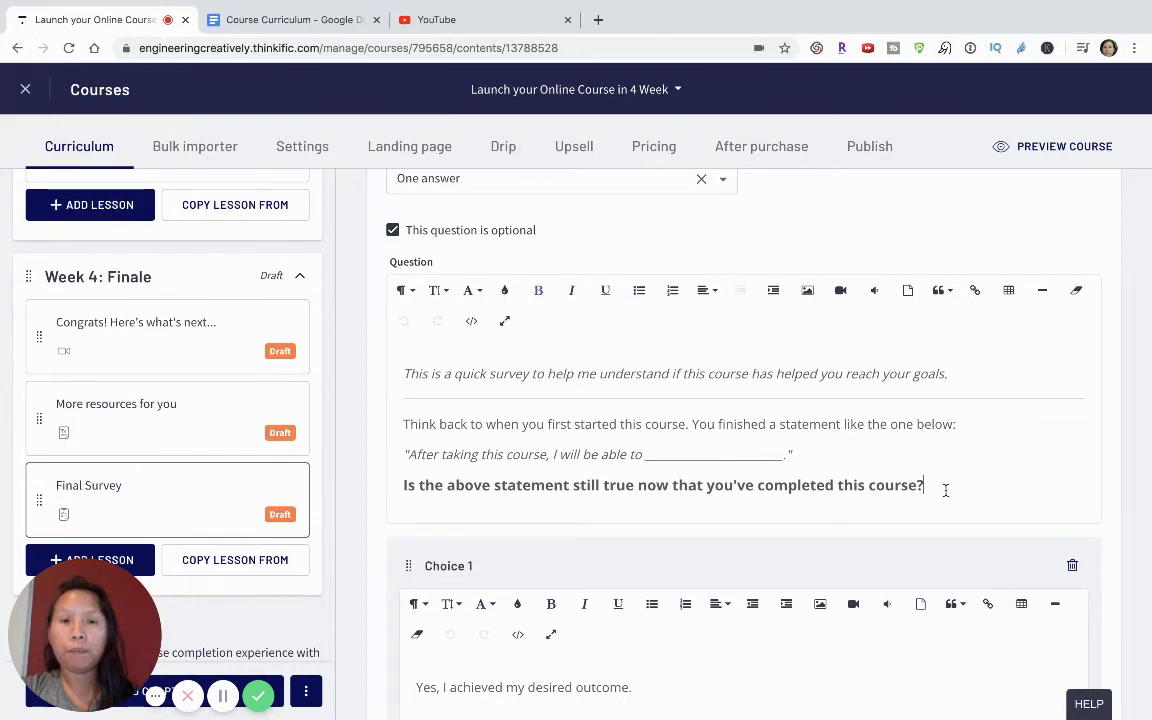
scroll(940, 490, "down", 5)
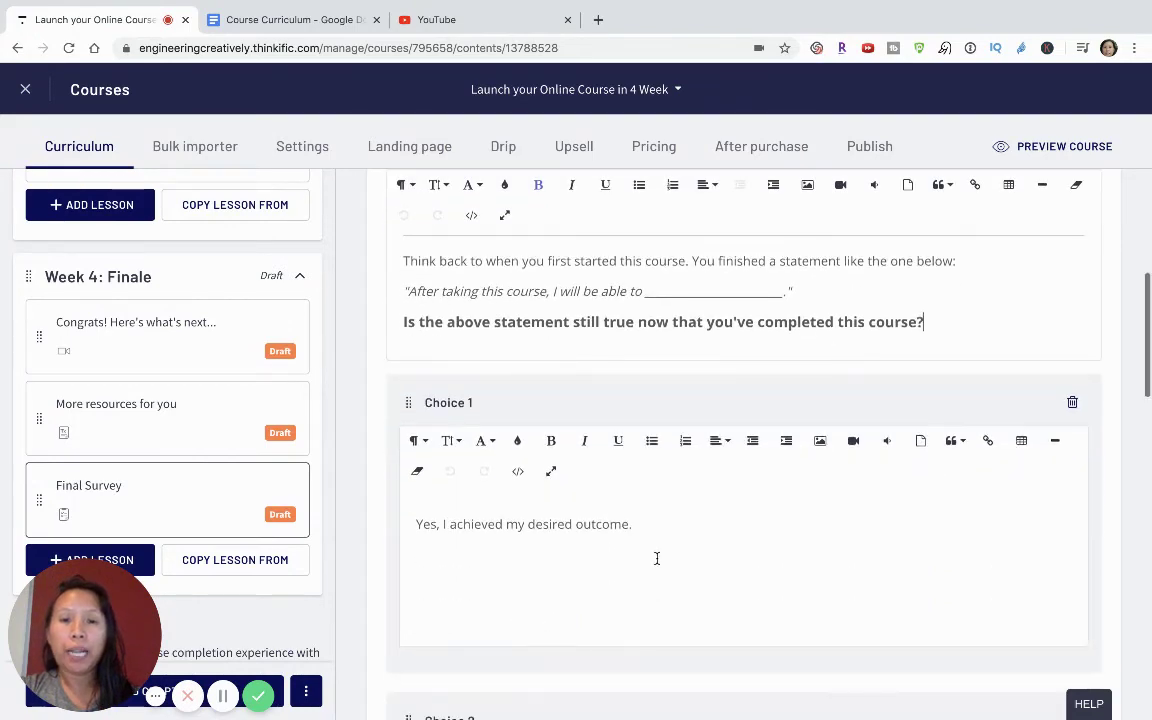
scroll(612, 465, "down", 4)
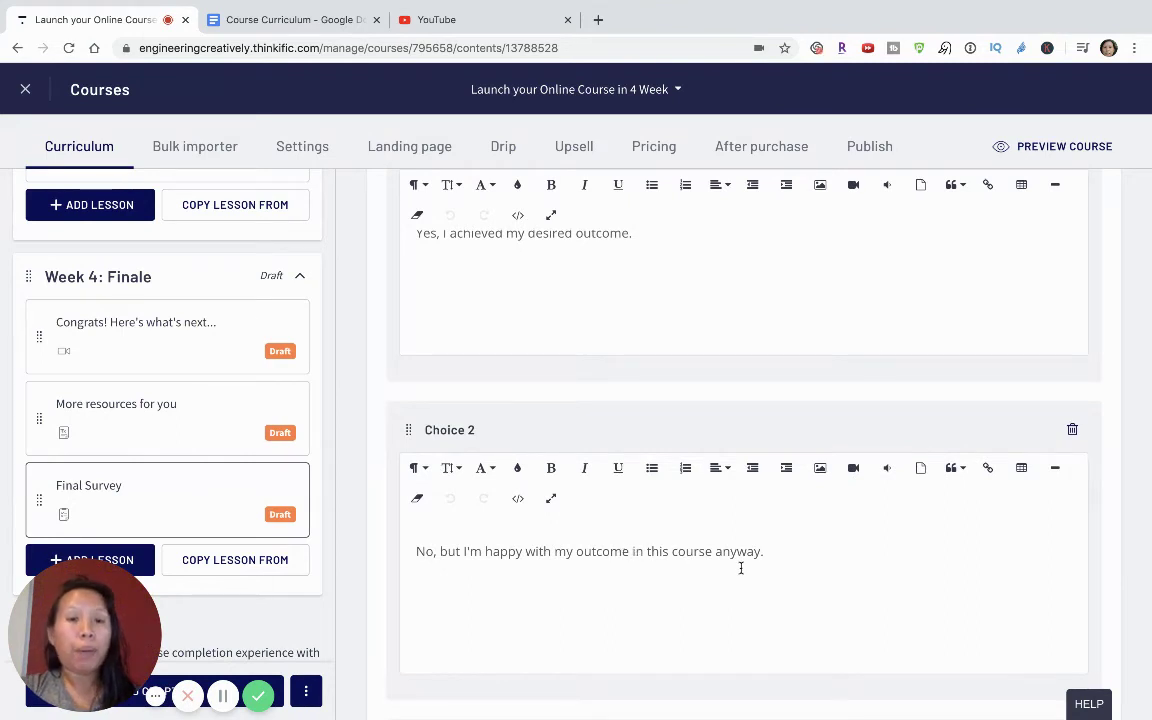
scroll(741, 568, "up", 5)
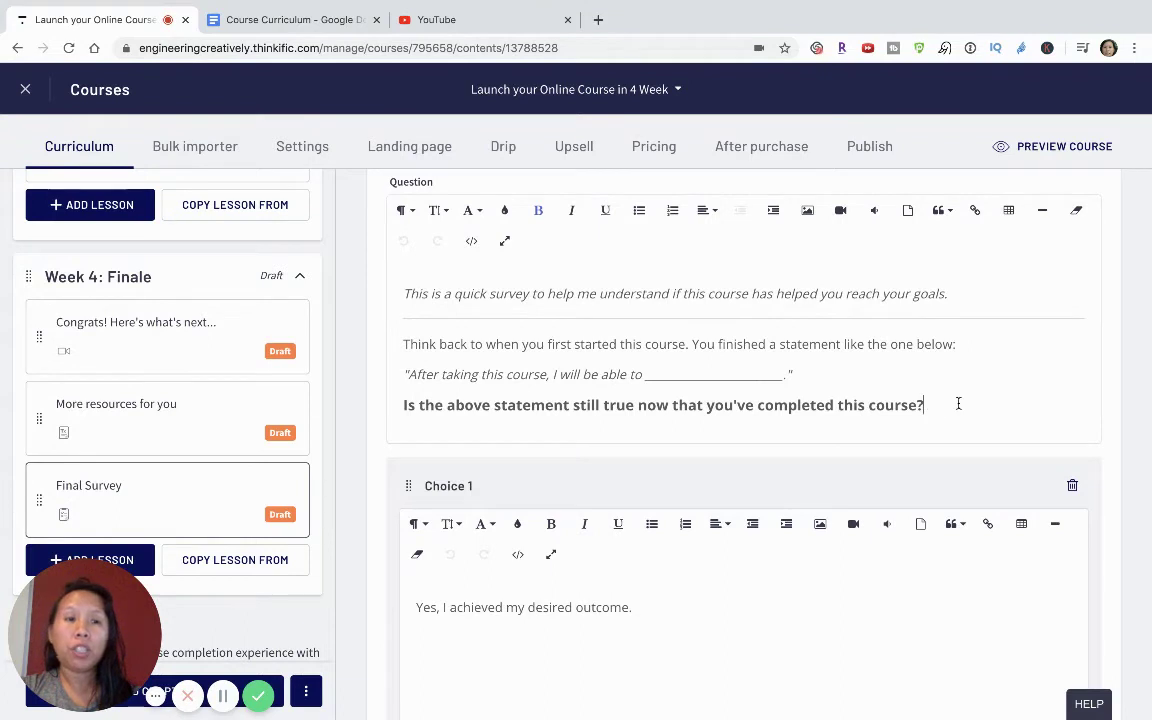
key("Return")
key("Return")
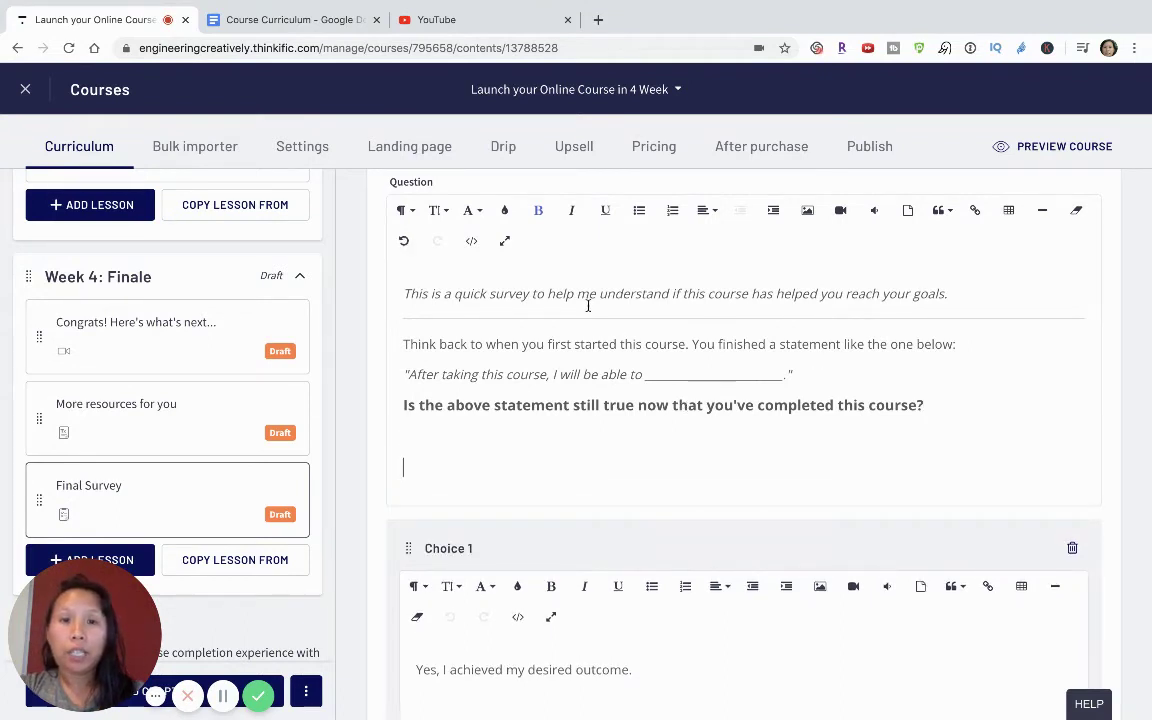
type("--------------")
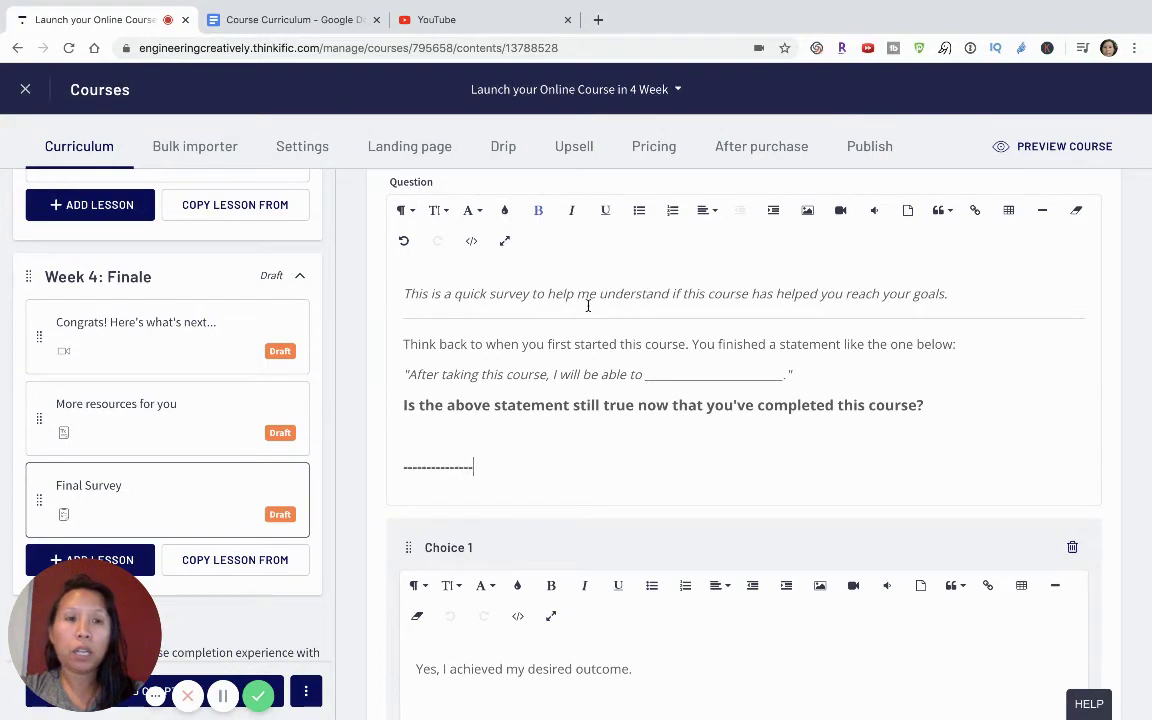
left_click_drag(501, 465, 322, 460)
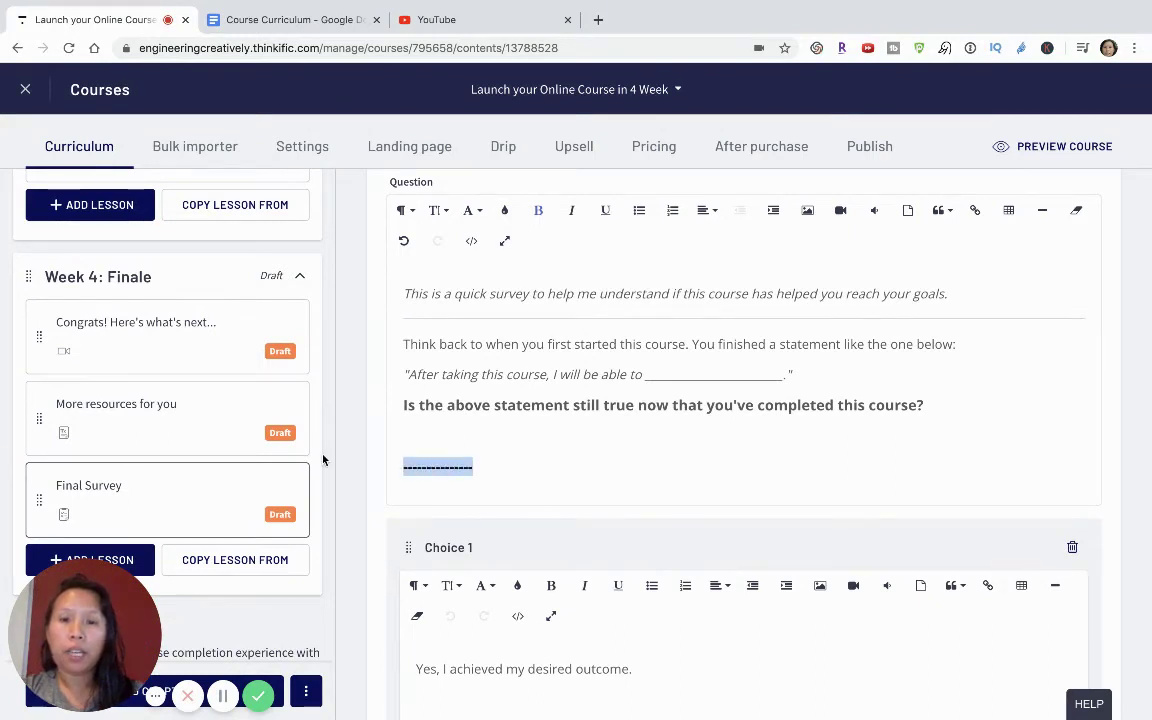
key("BackSpace")
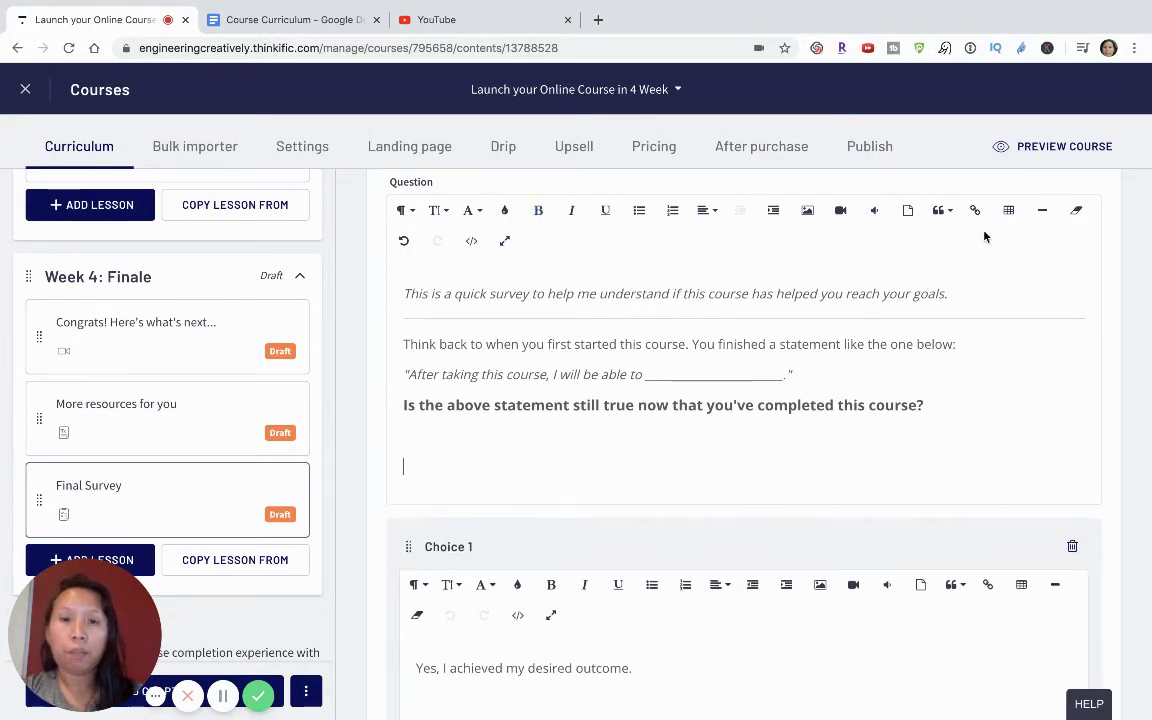
Insert a horizontal line at the end of Question #1's text and add "Did the course help prepare you to launch an online course?" below it
left_click(1044, 209)
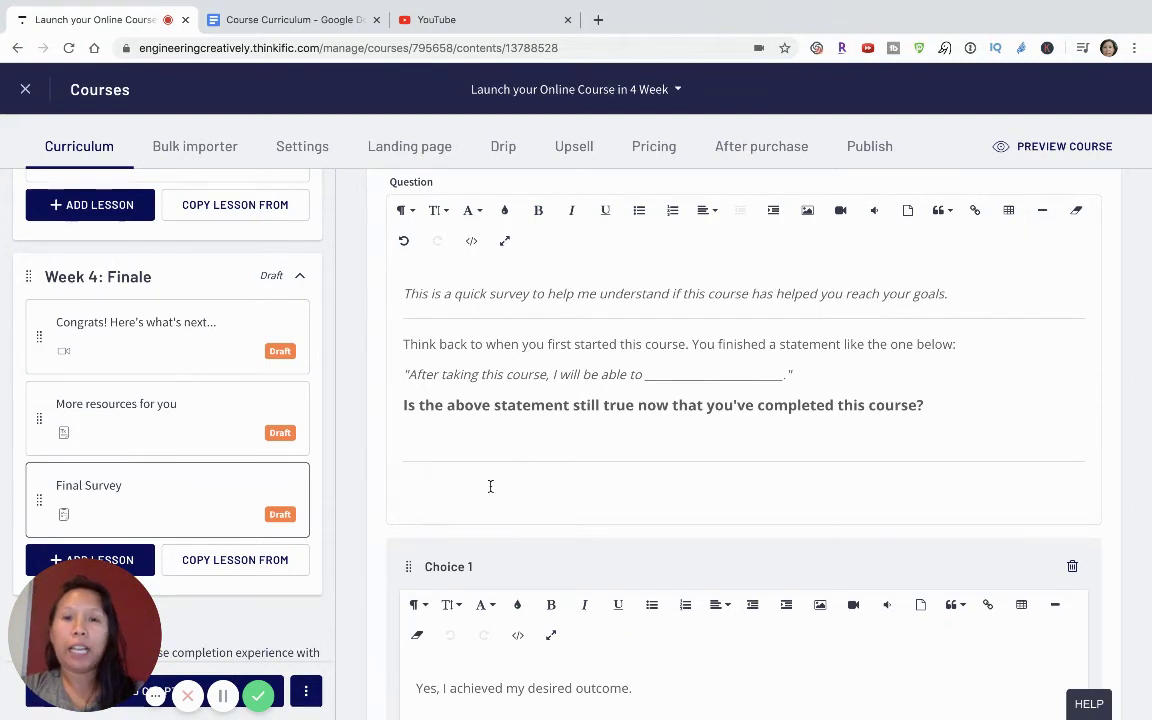
type("Did the")
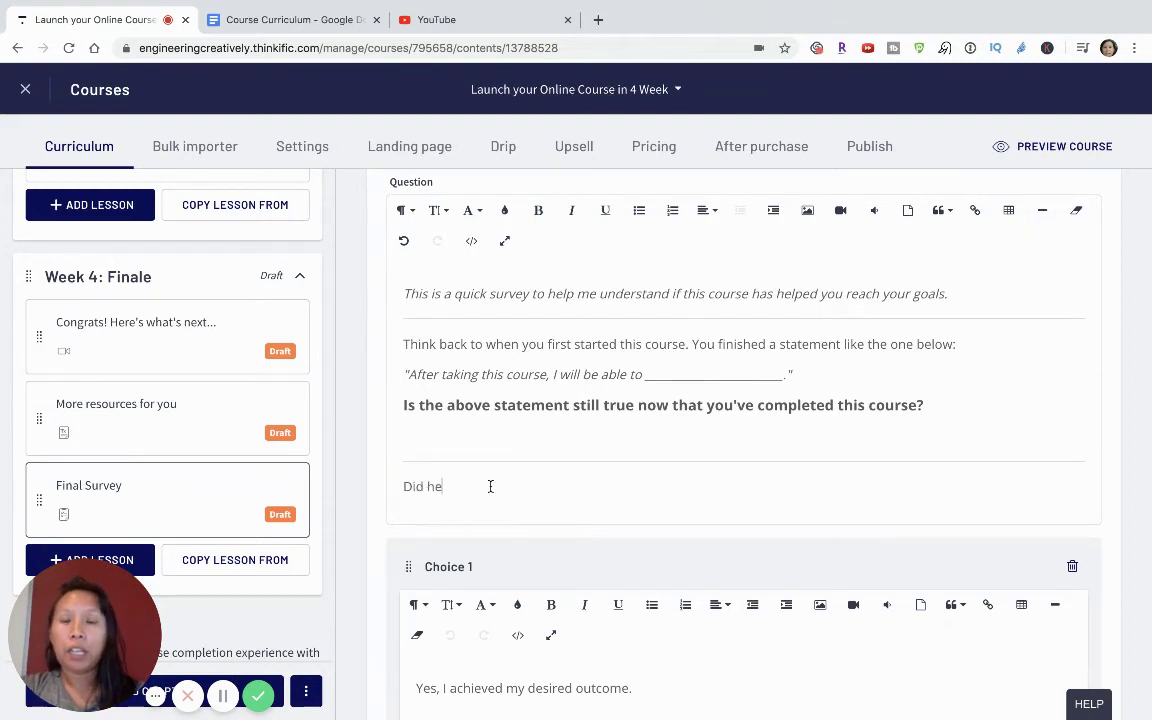
key("BackSpace")
key("BackSpace")
type("the course hel")
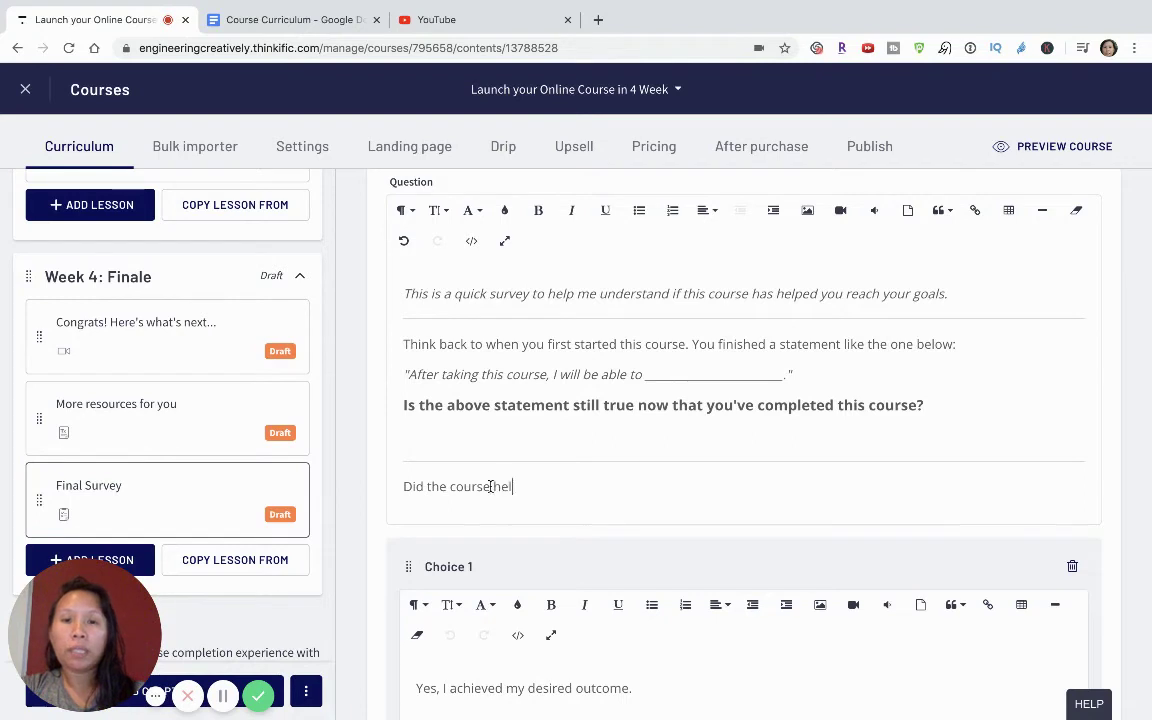
type("p prepare you ")
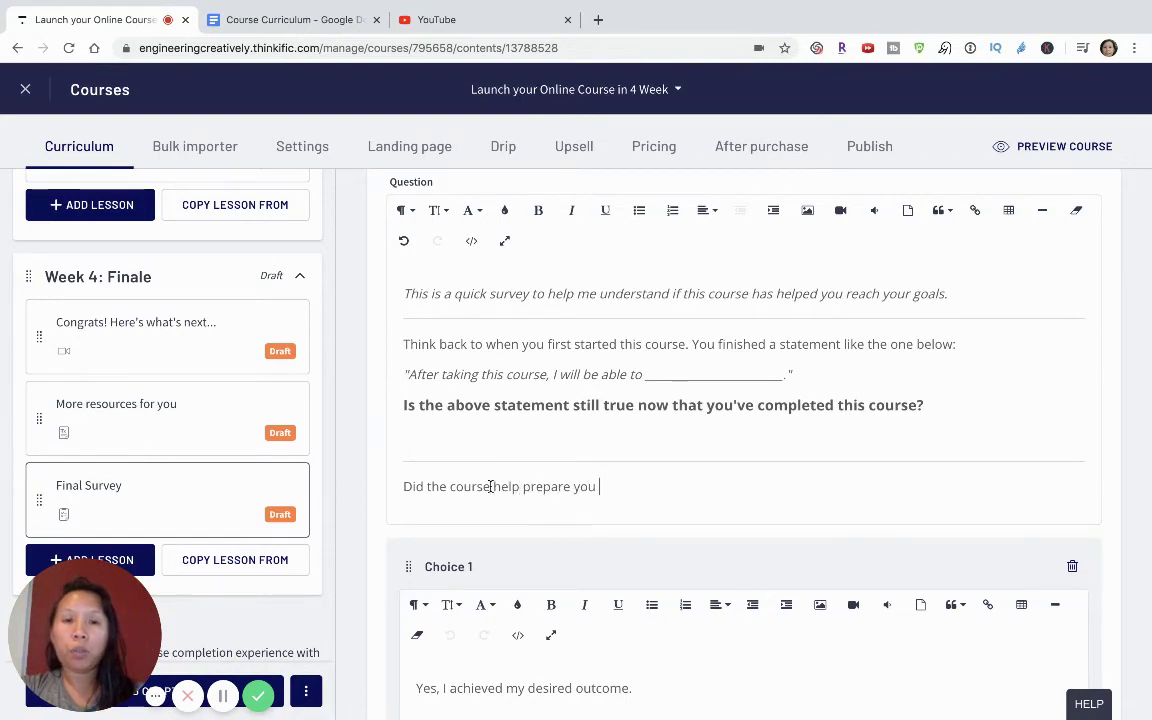
type("to laun")
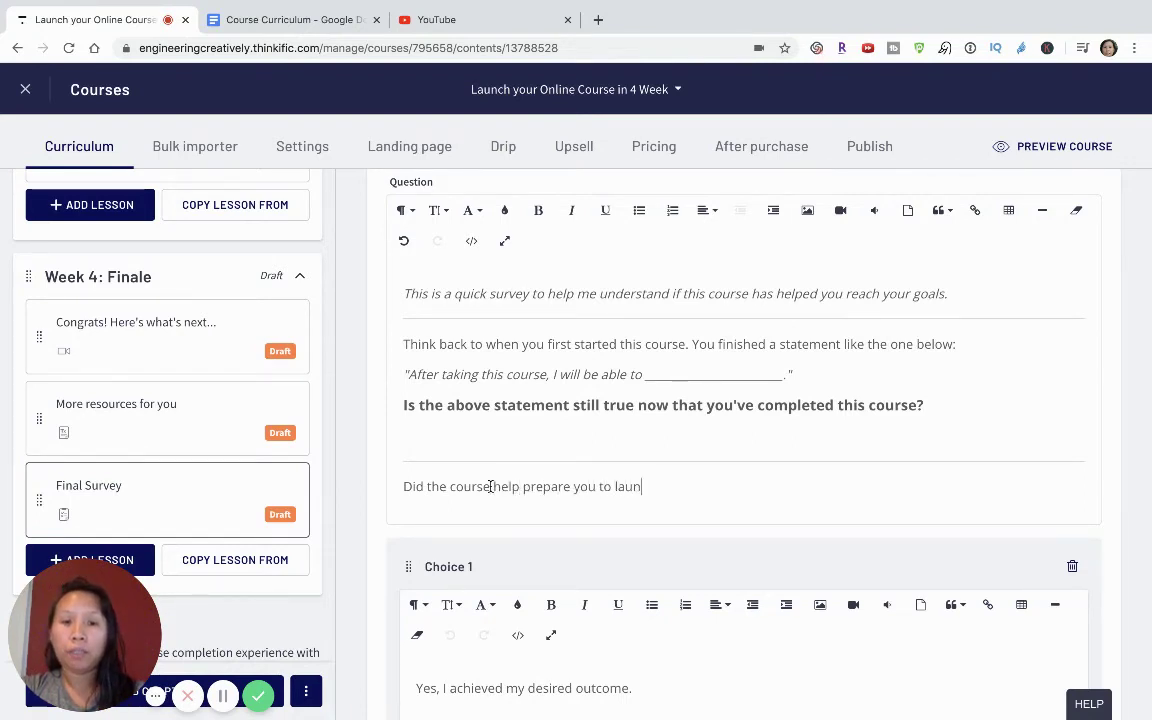
type("ch ")
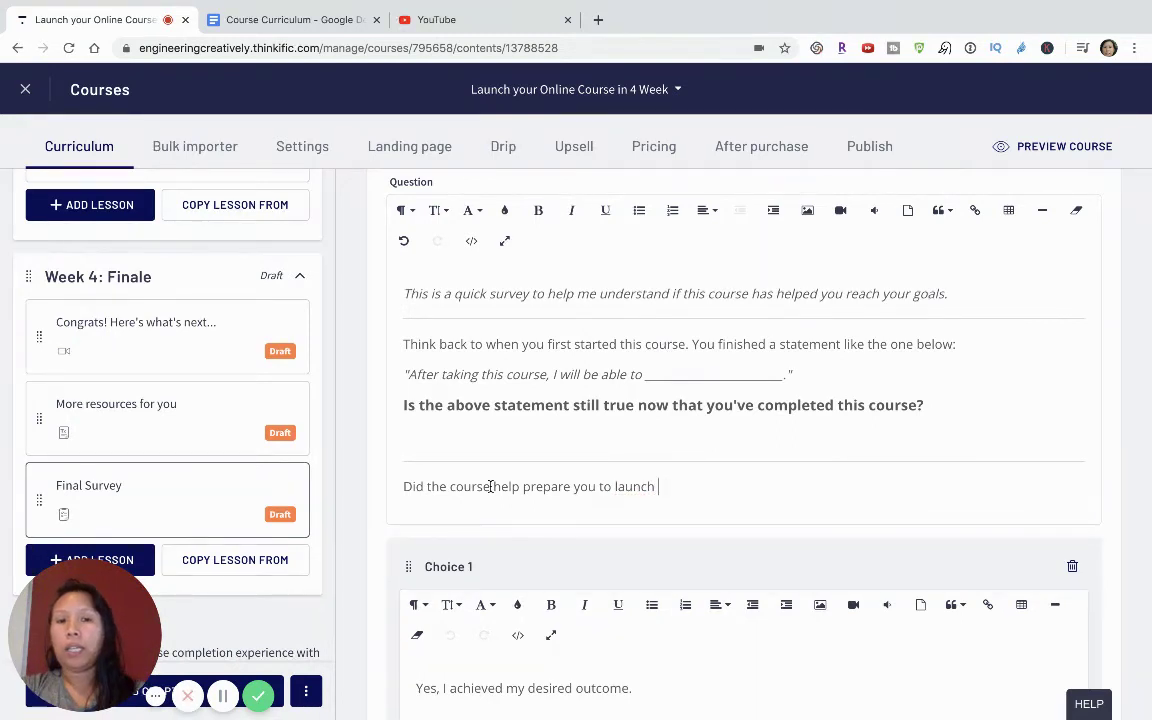
type("nan online course?")
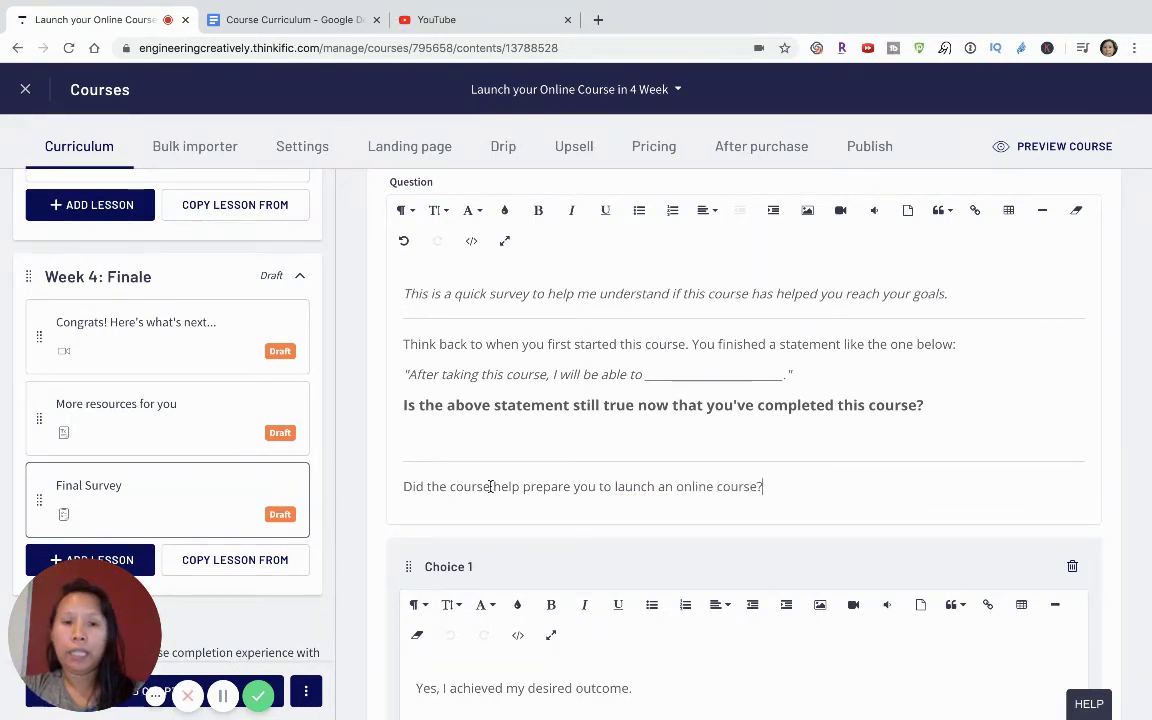
Insert a horizontal line below Choice 1's text of Question #1 and add "Yes, I felt more than prepeared." under it
scroll(496, 658, "down", 3)
left_click(689, 553)
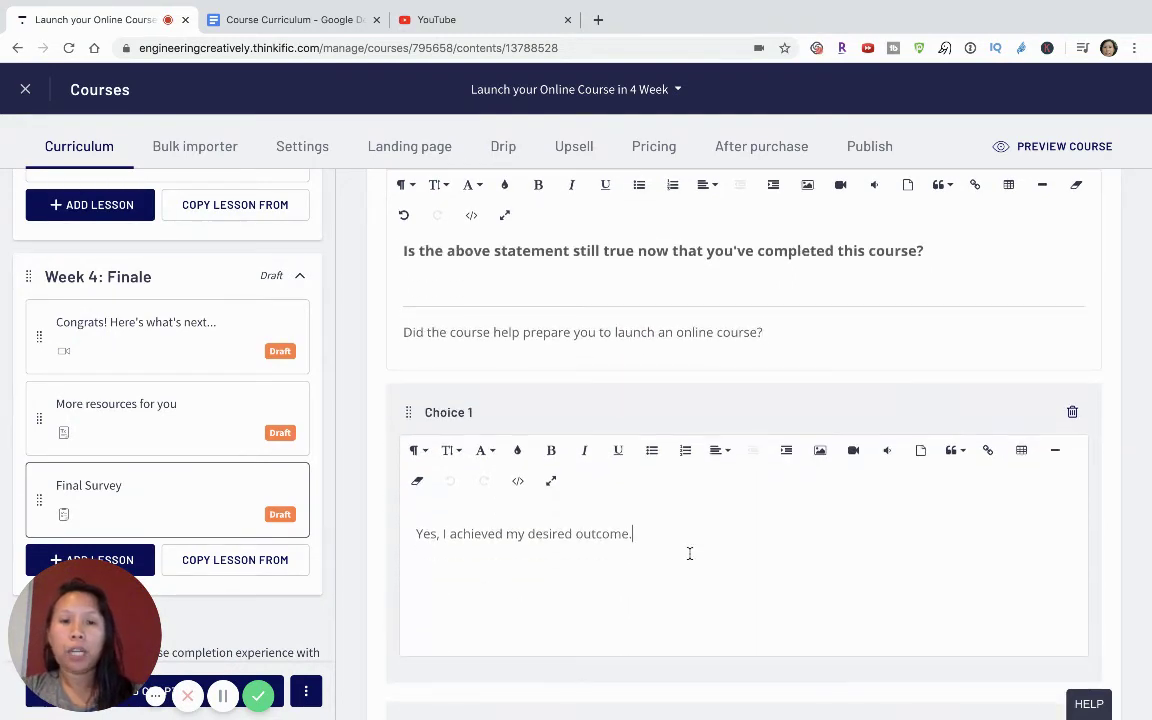
left_click(1056, 451)
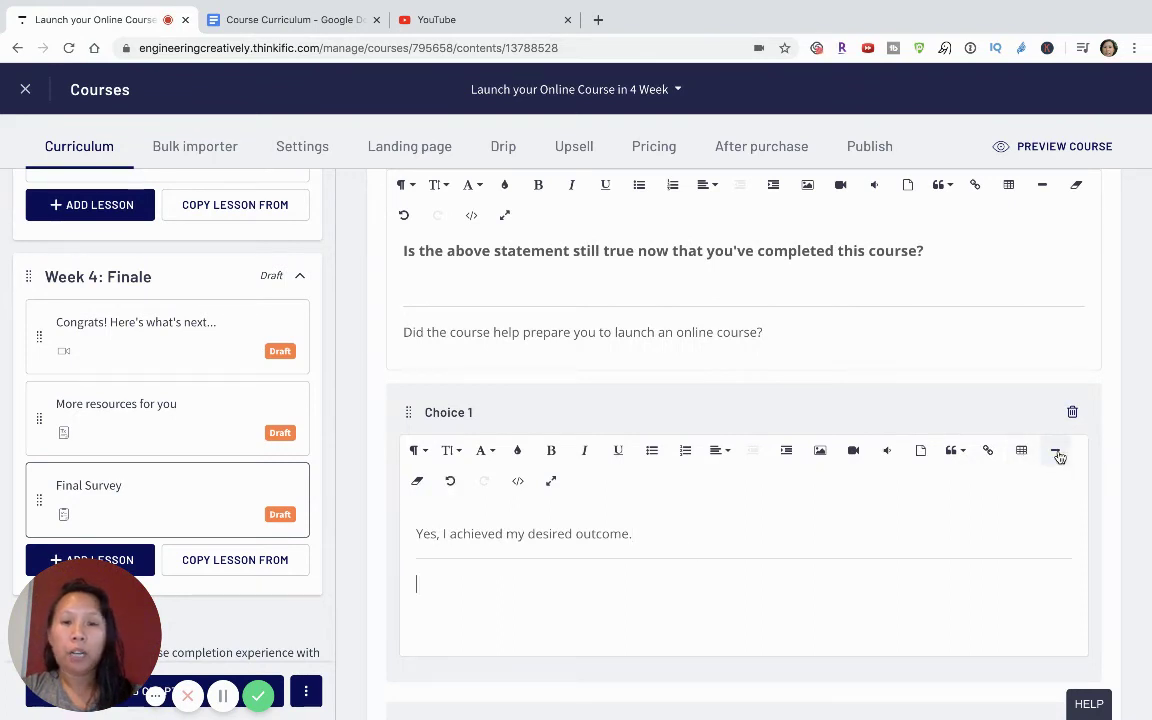
type("Yes")
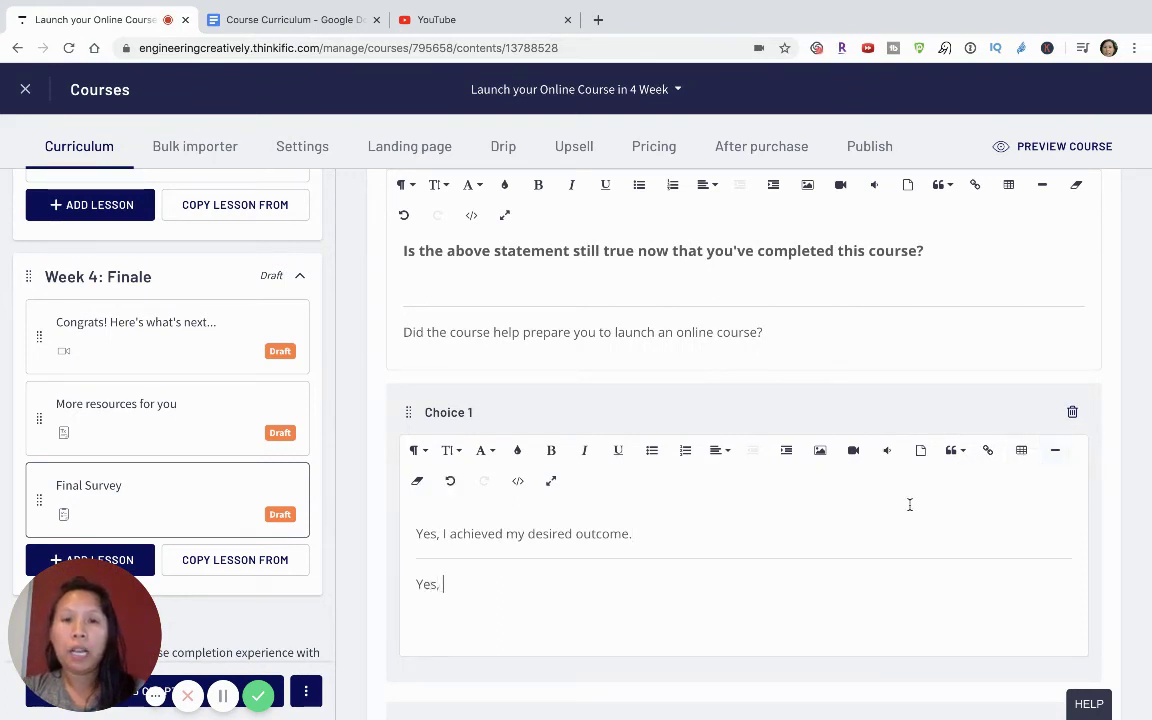
type(", I ")
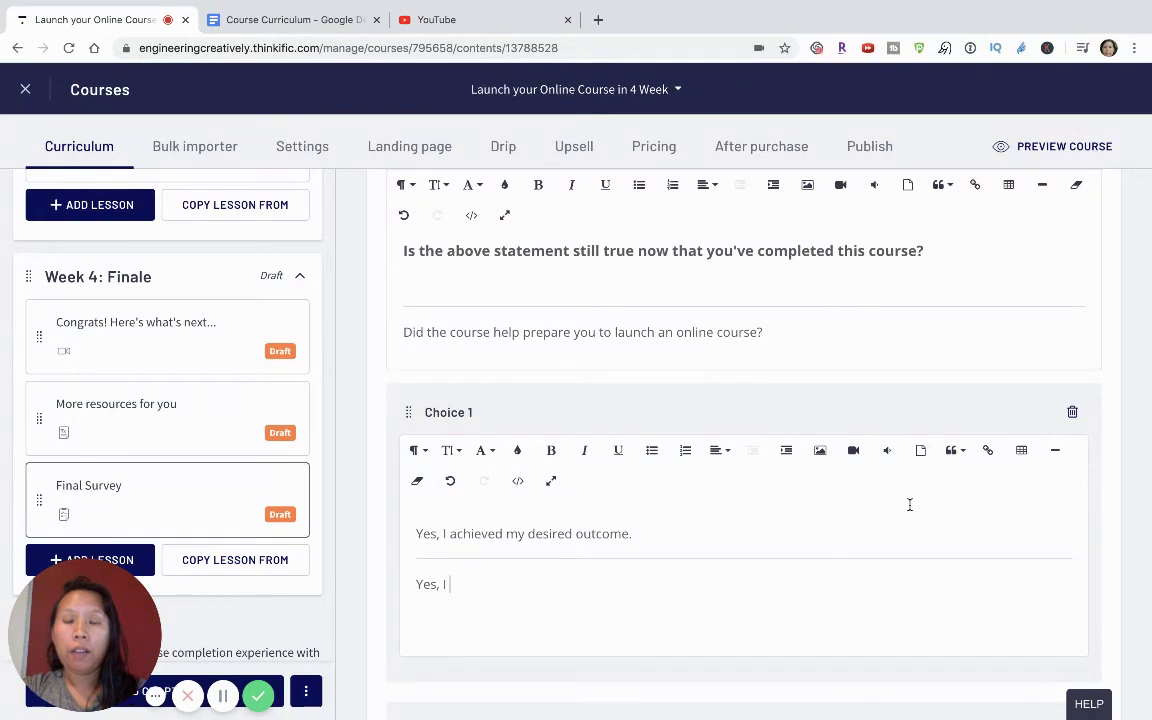
type("felt more than prpeared.")
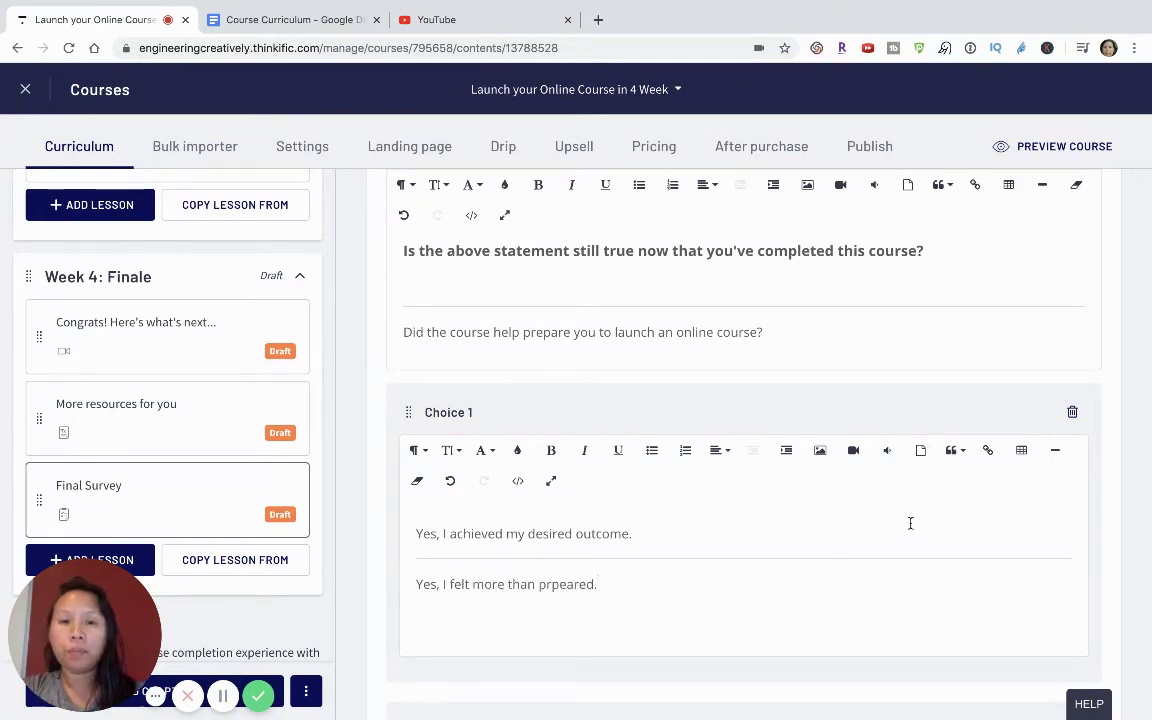
left_click(552, 587)
type("e")
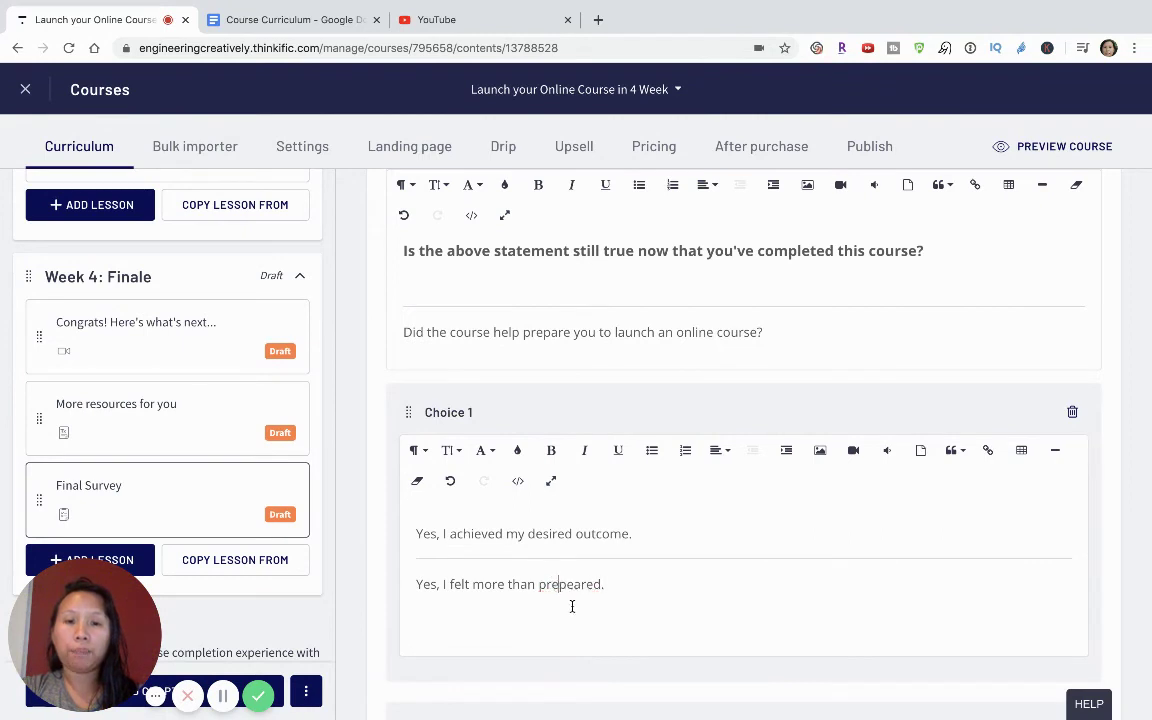
Insert a horizontal line below Choice 2's text and add "No, I didn't feel prepared and not sure what my objective was." under it
scroll(571, 604, "down", 3)
left_click(828, 607)
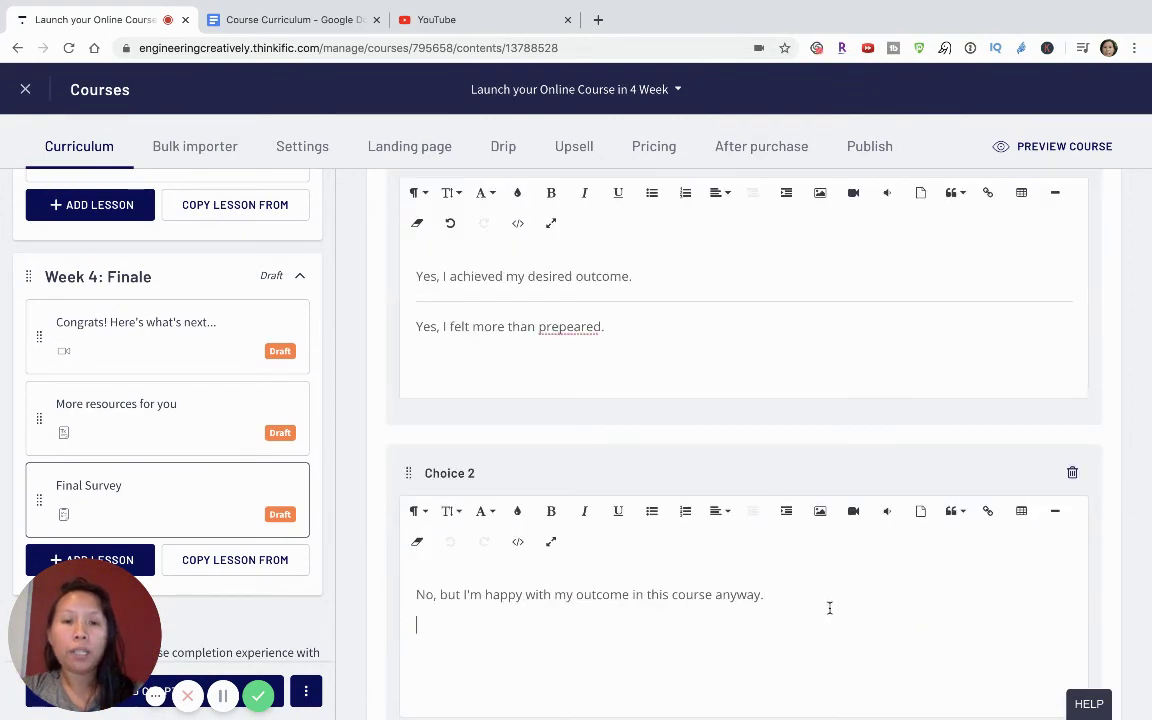
left_click(1055, 514)
type("No,")
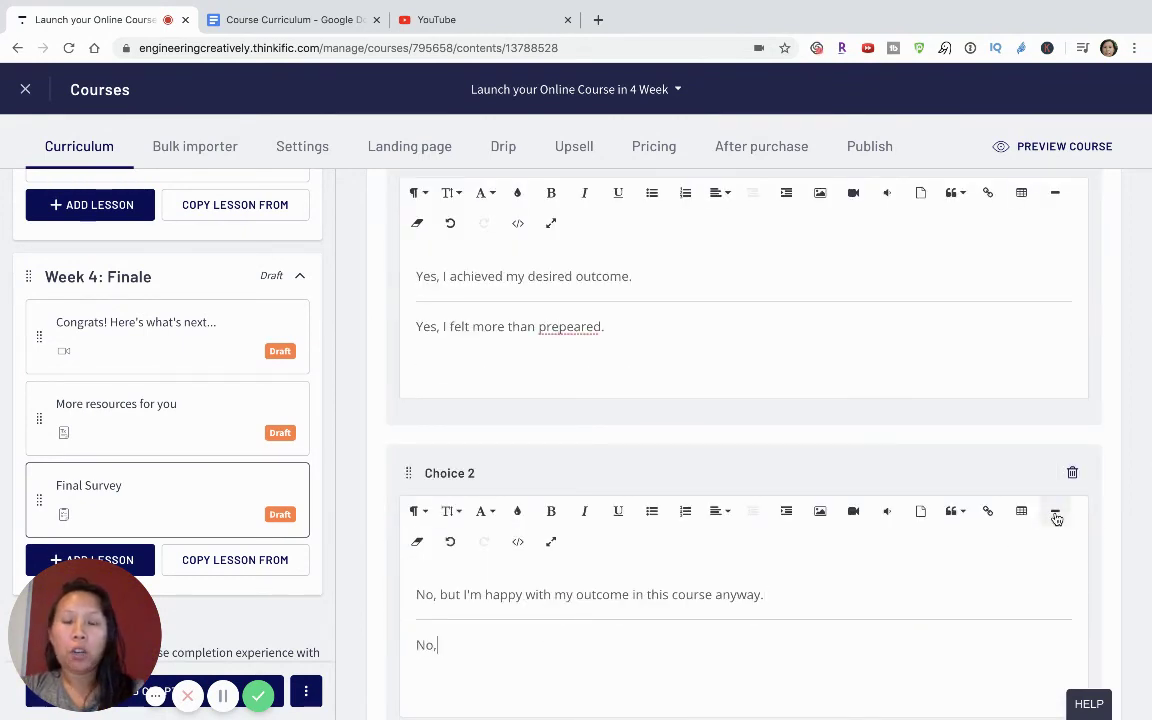
type(" I did")
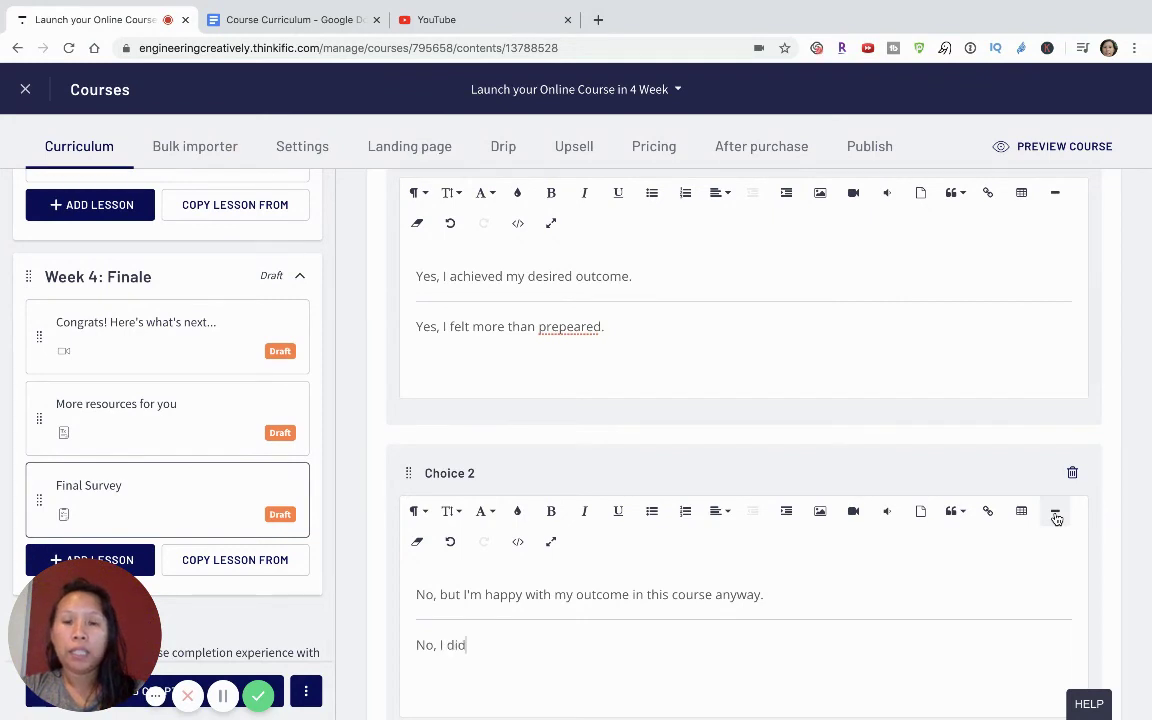
type("n't feel pr")
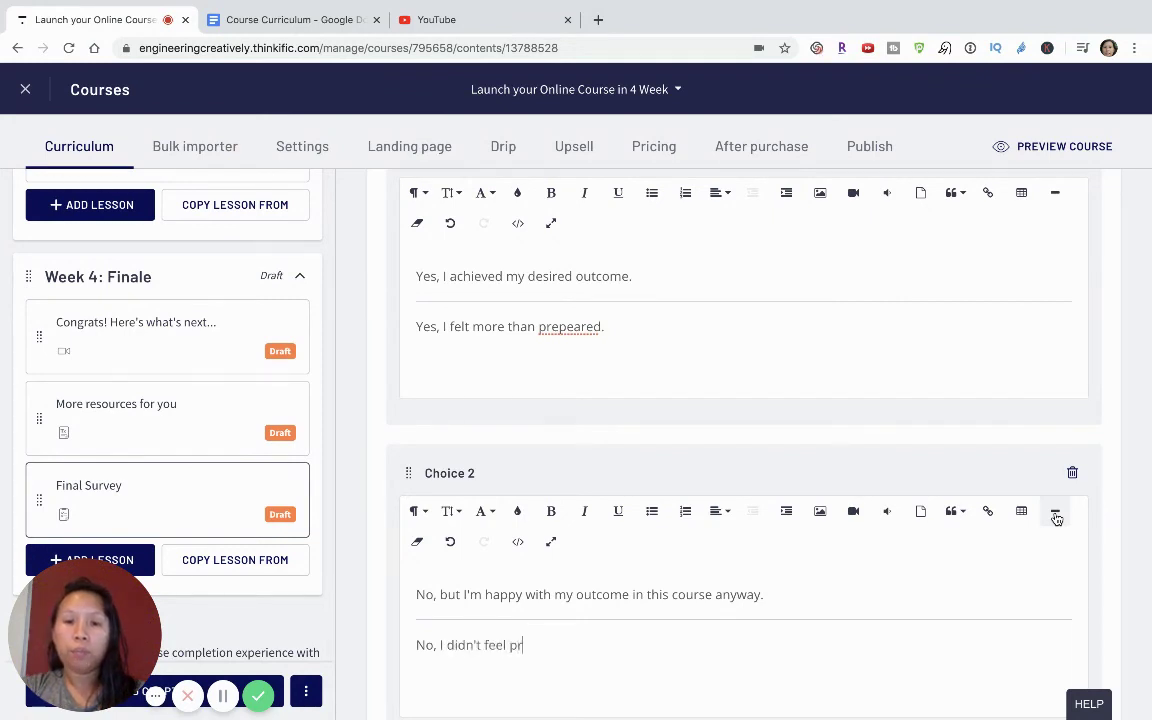
type("epared and ")
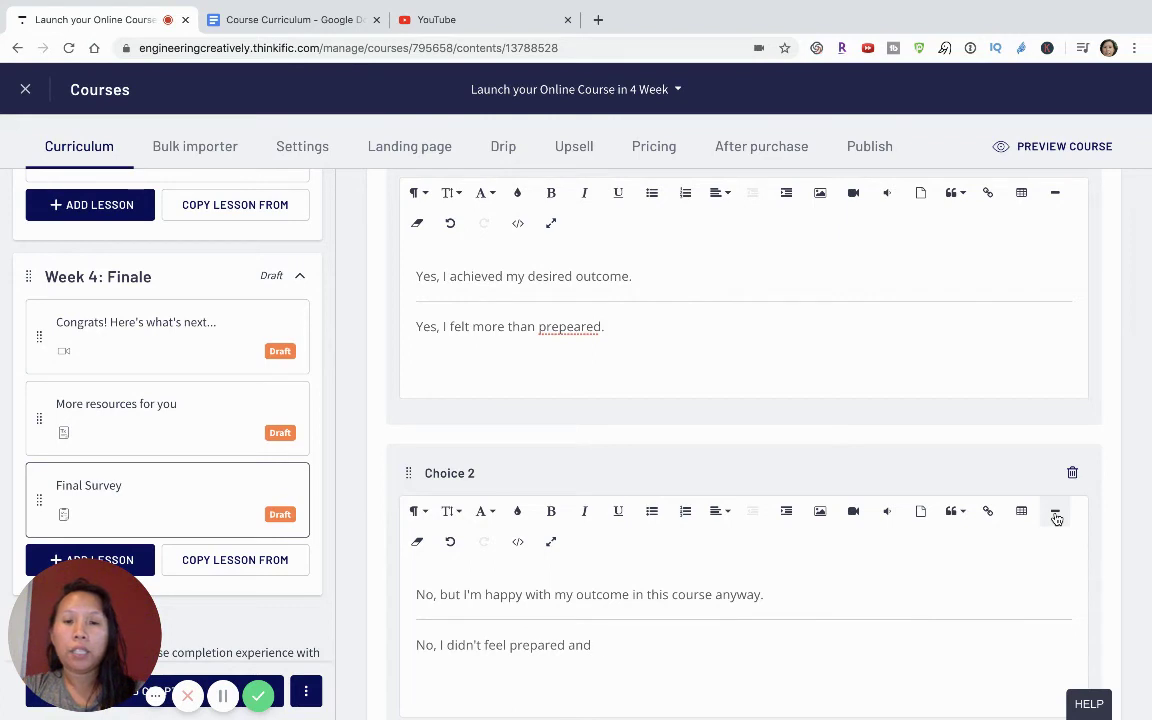
type("not sure")
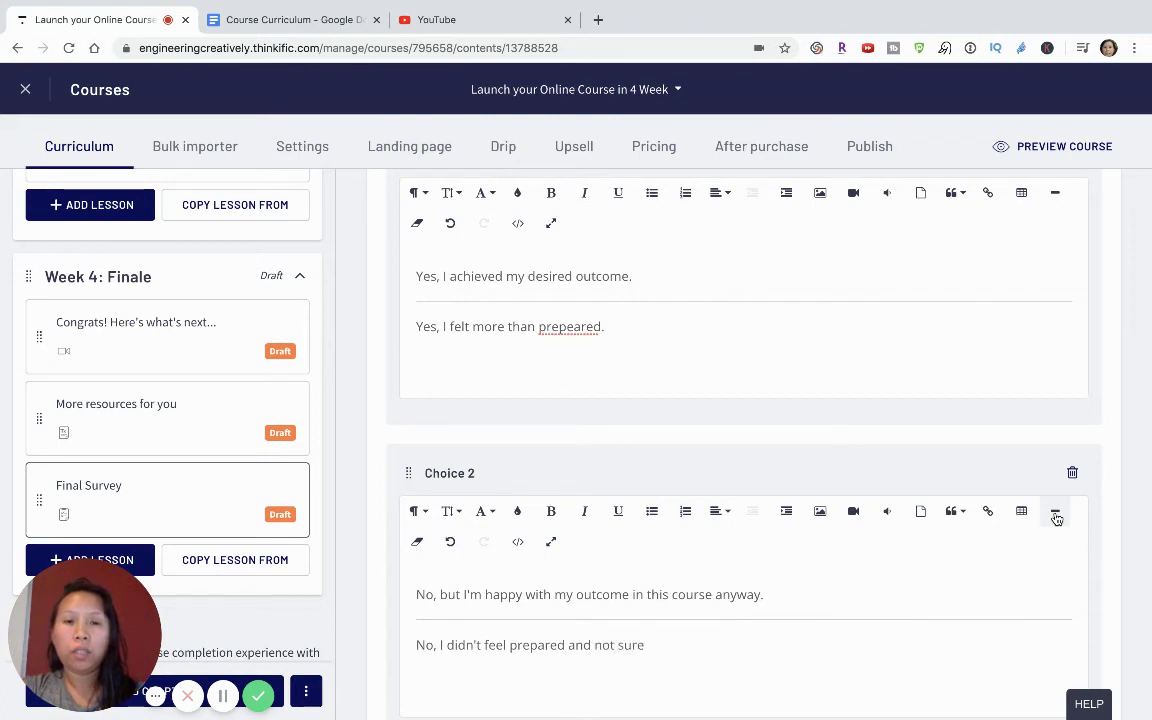
type(" what my objecti")
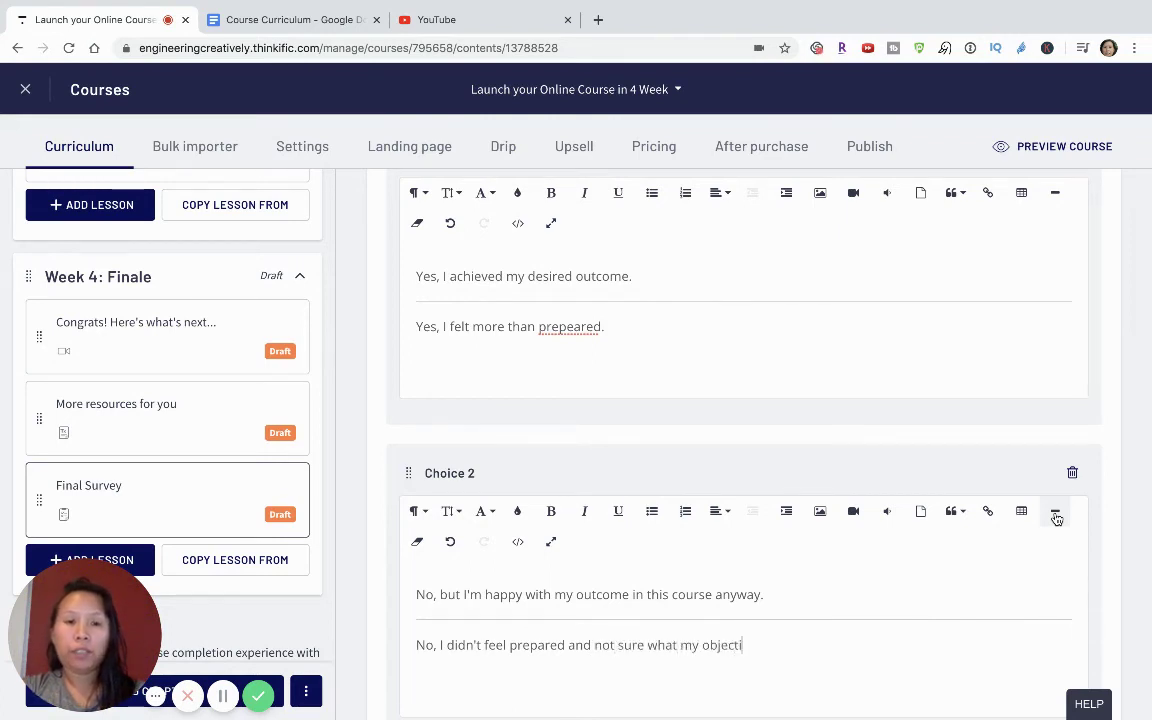
type("ve was.")
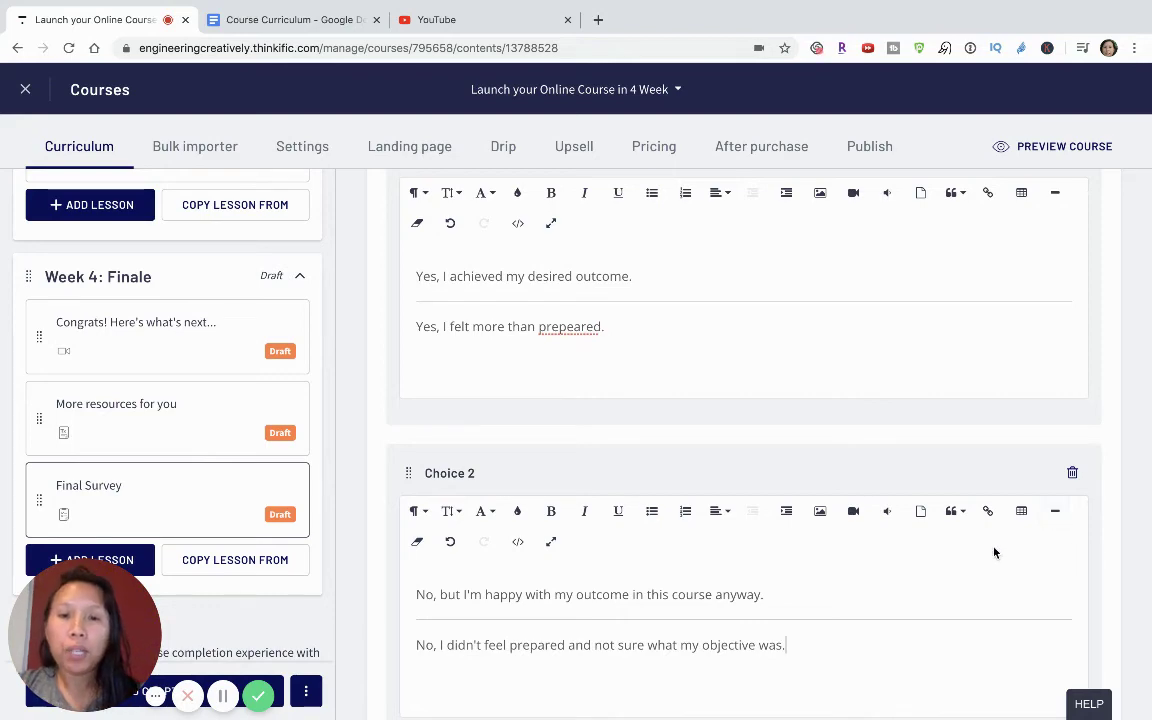
Review the edited Question #1 and its first choice, and save the Final Survey lesson
scroll(877, 463, "up", 5)
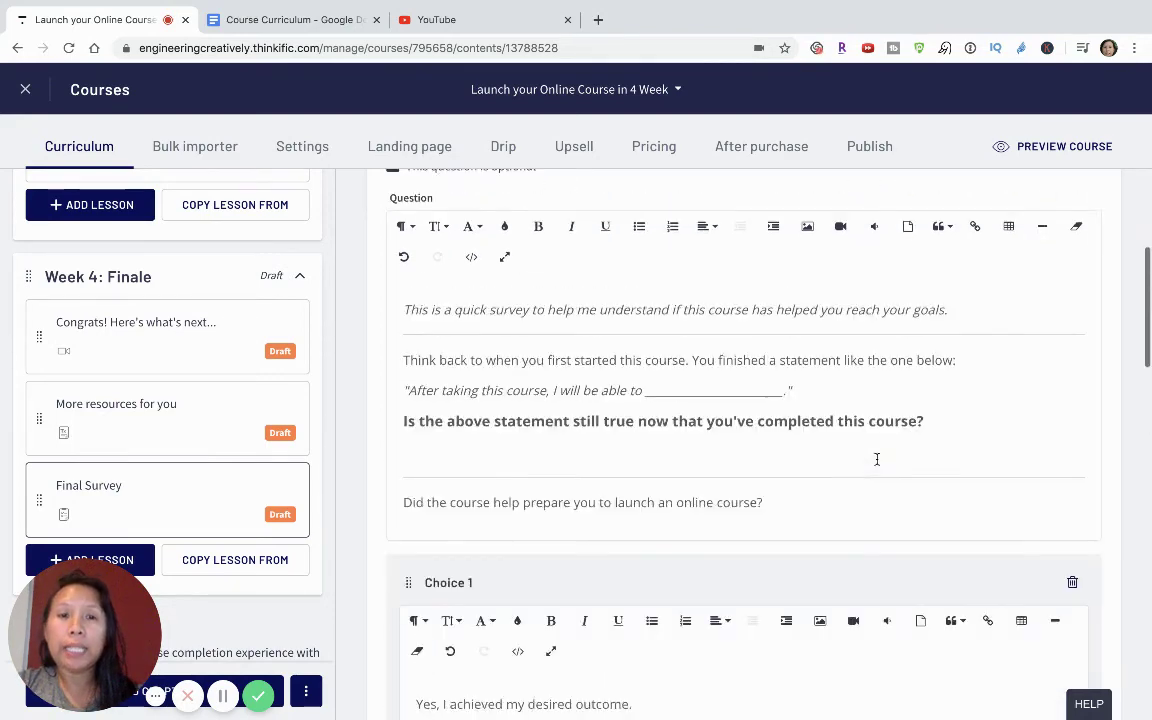
scroll(877, 459, "up", 1)
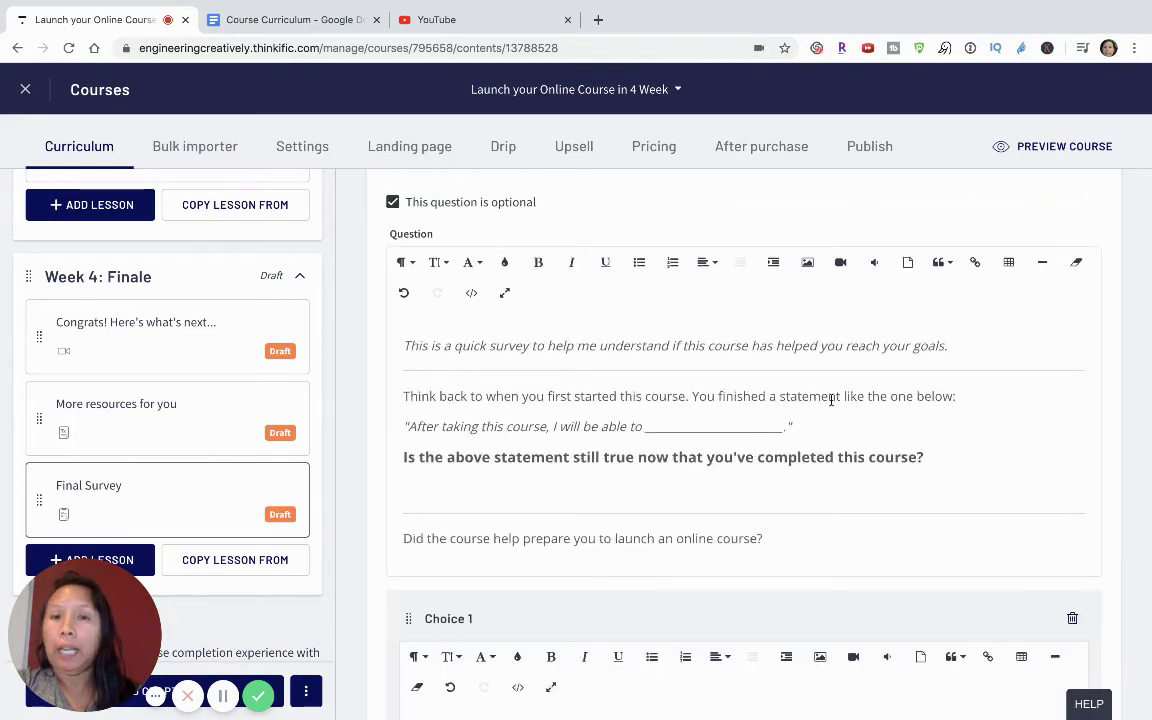
scroll(762, 460, "down", 2)
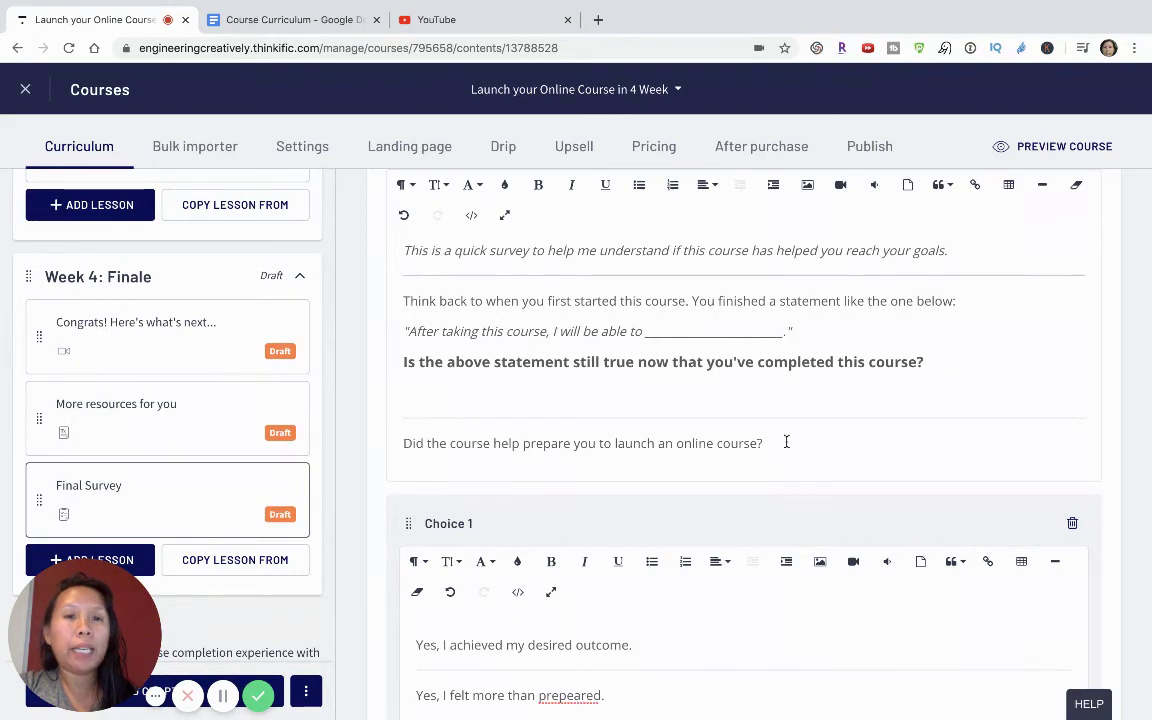
scroll(788, 450, "up", 5)
scroll(787, 447, "up", 3)
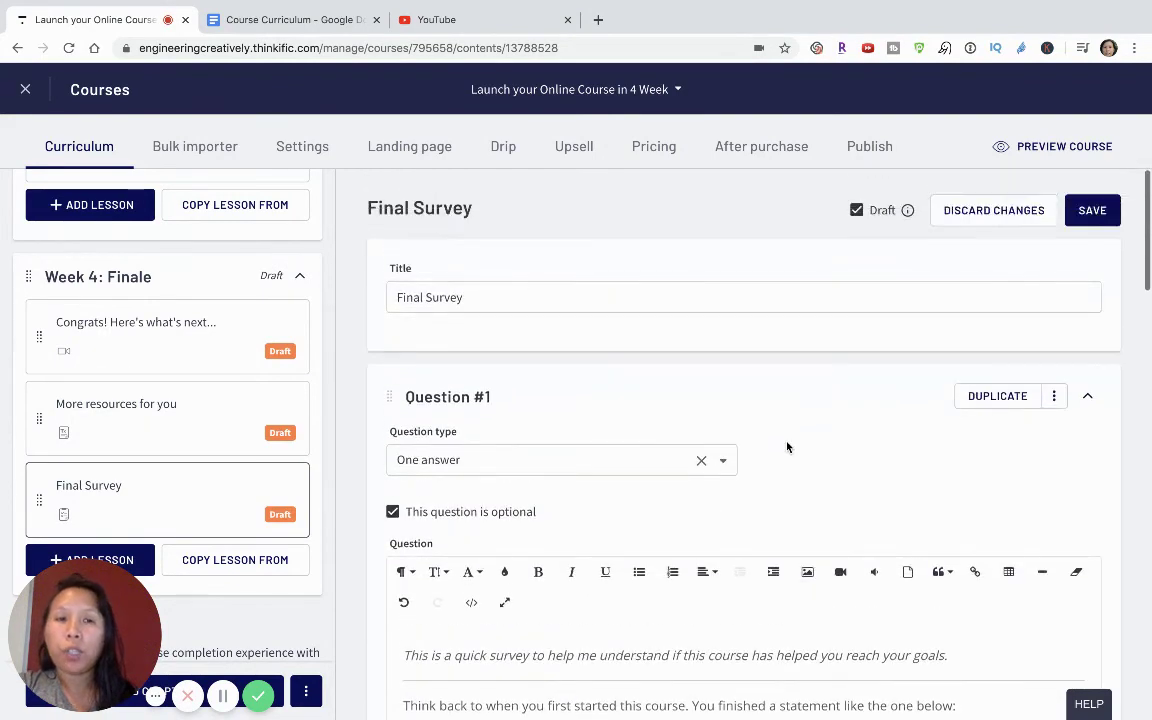
scroll(787, 522, "down", 4)
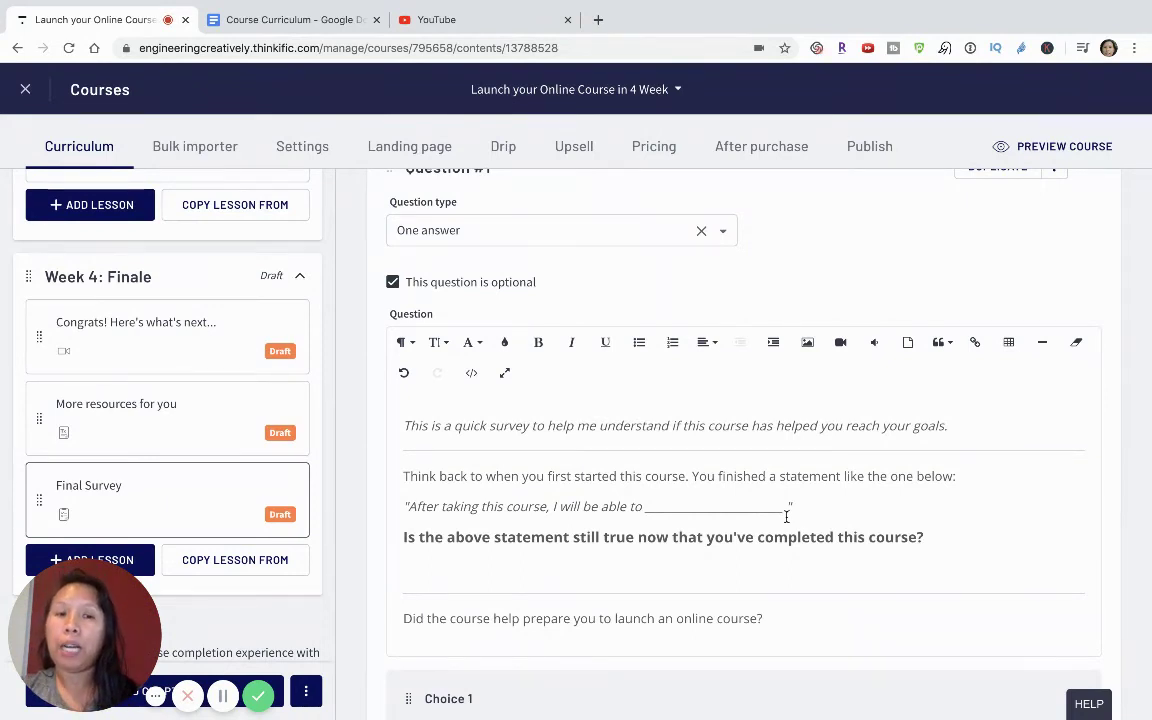
scroll(786, 516, "down", 3)
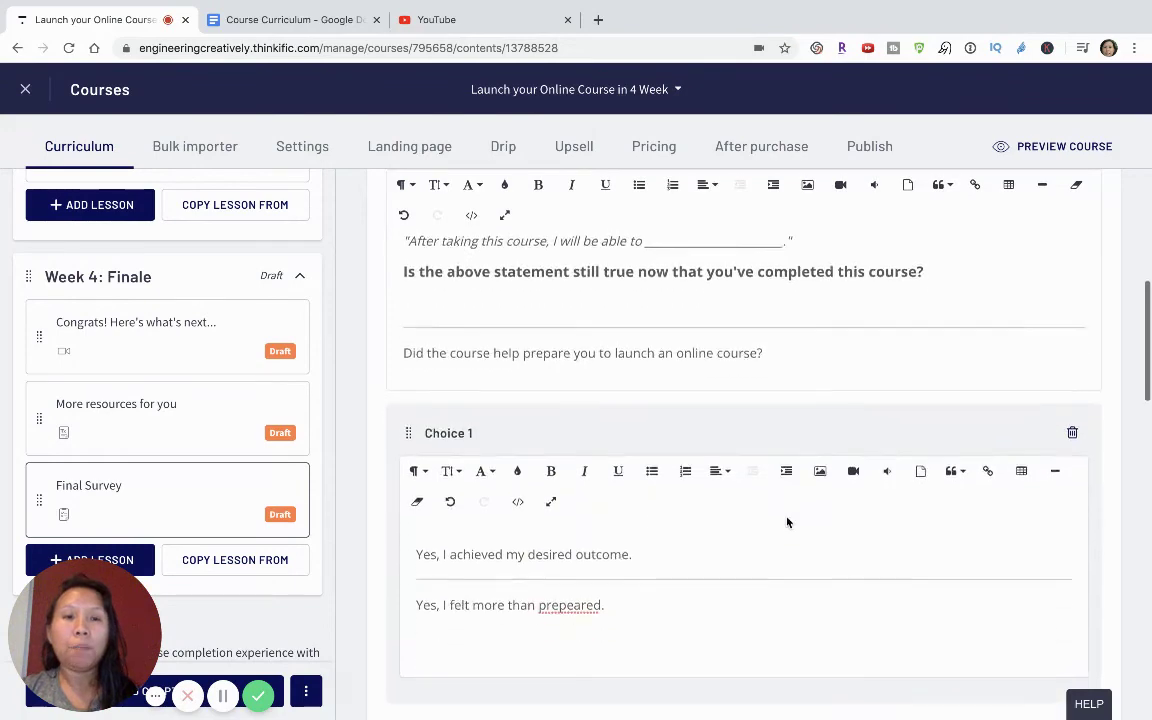
scroll(786, 516, "up", 5)
left_click(1099, 212)
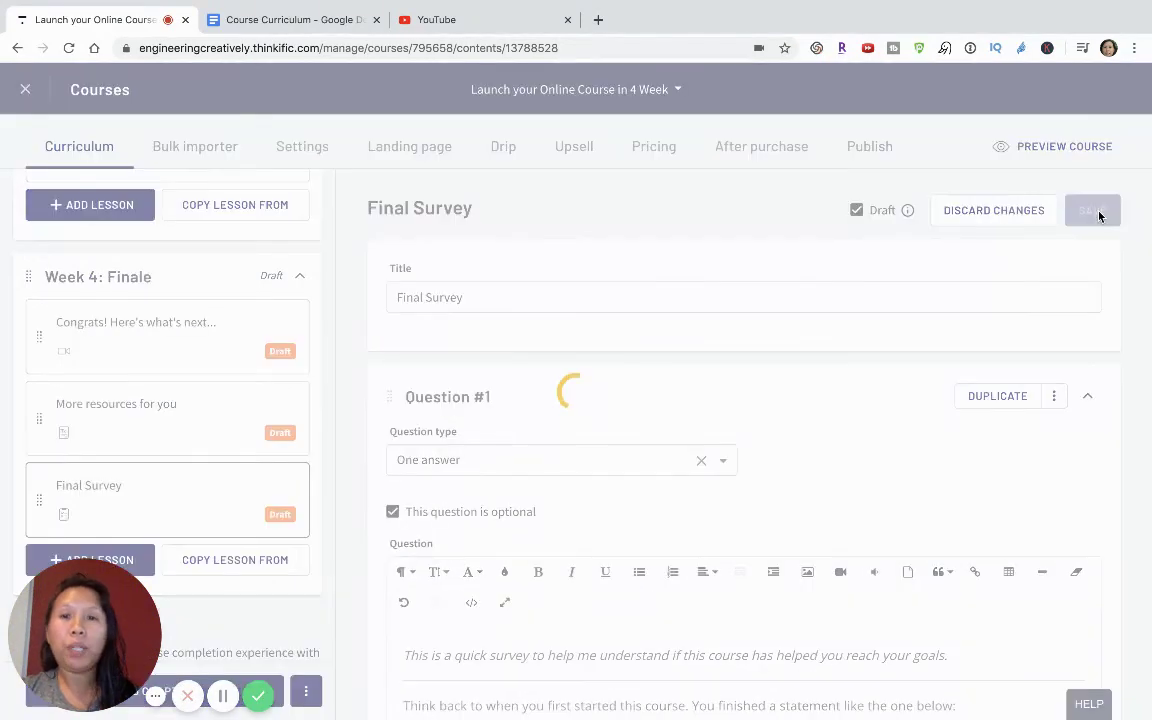
Add a new question after Question #4 of the Final Survey and try to save the lesson
scroll(693, 515, "down", 5)
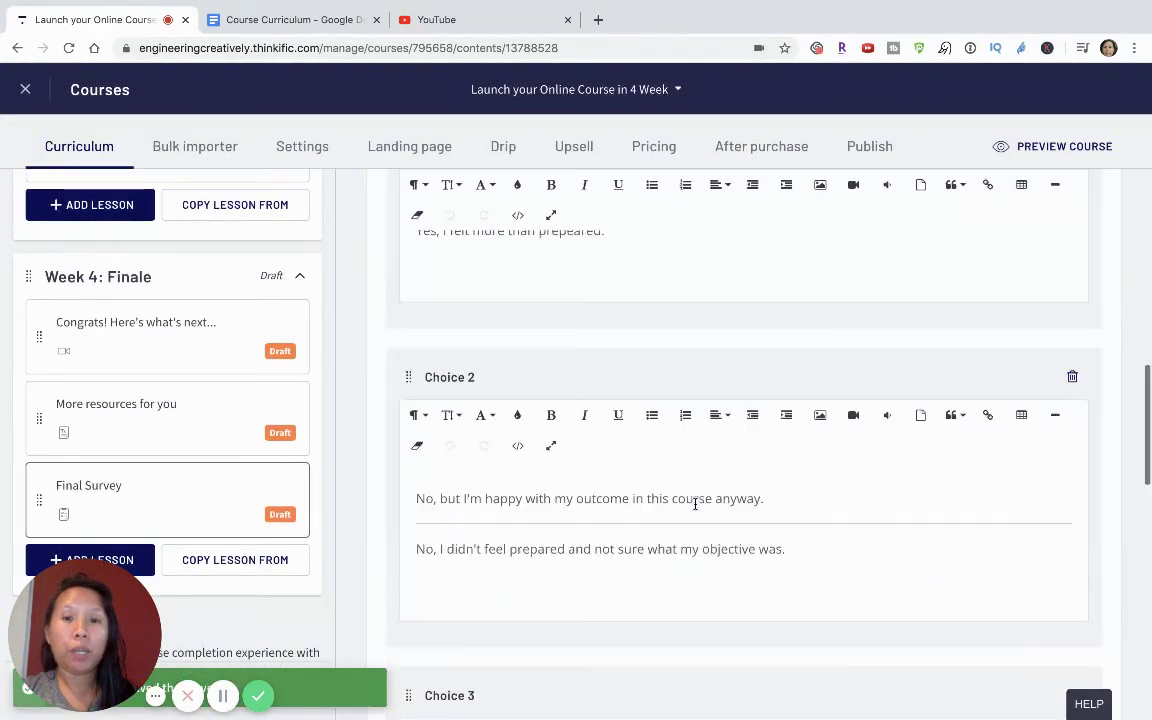
scroll(695, 505, "down", 10)
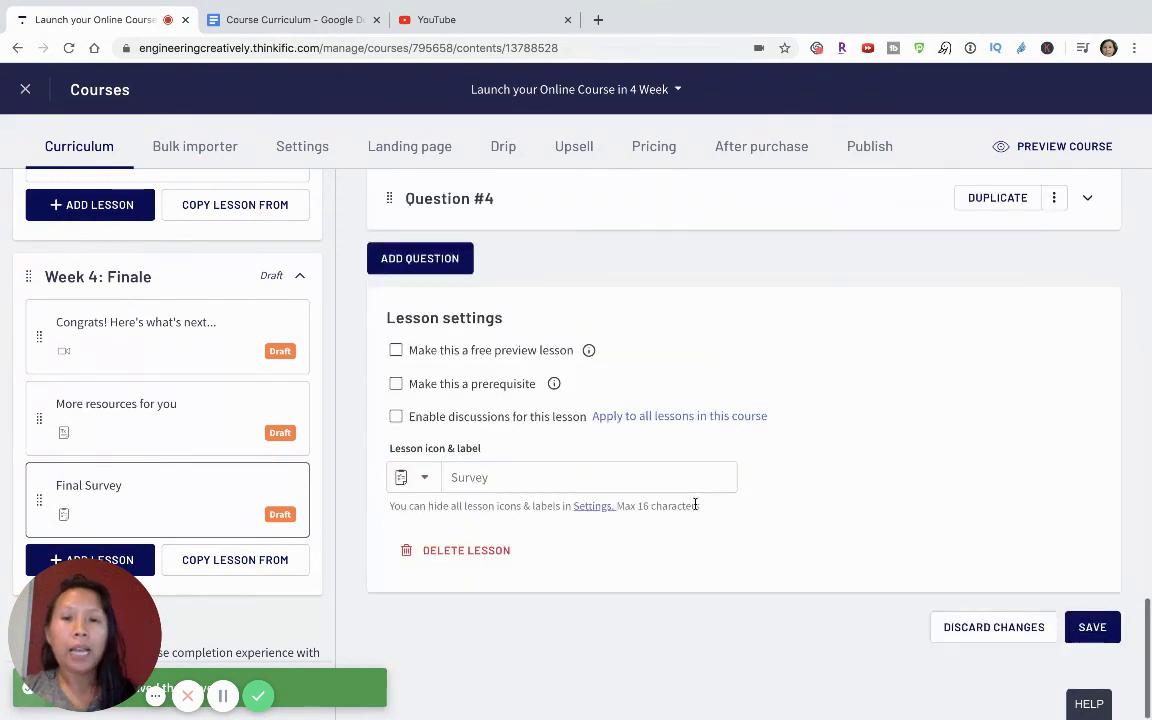
left_click(428, 259)
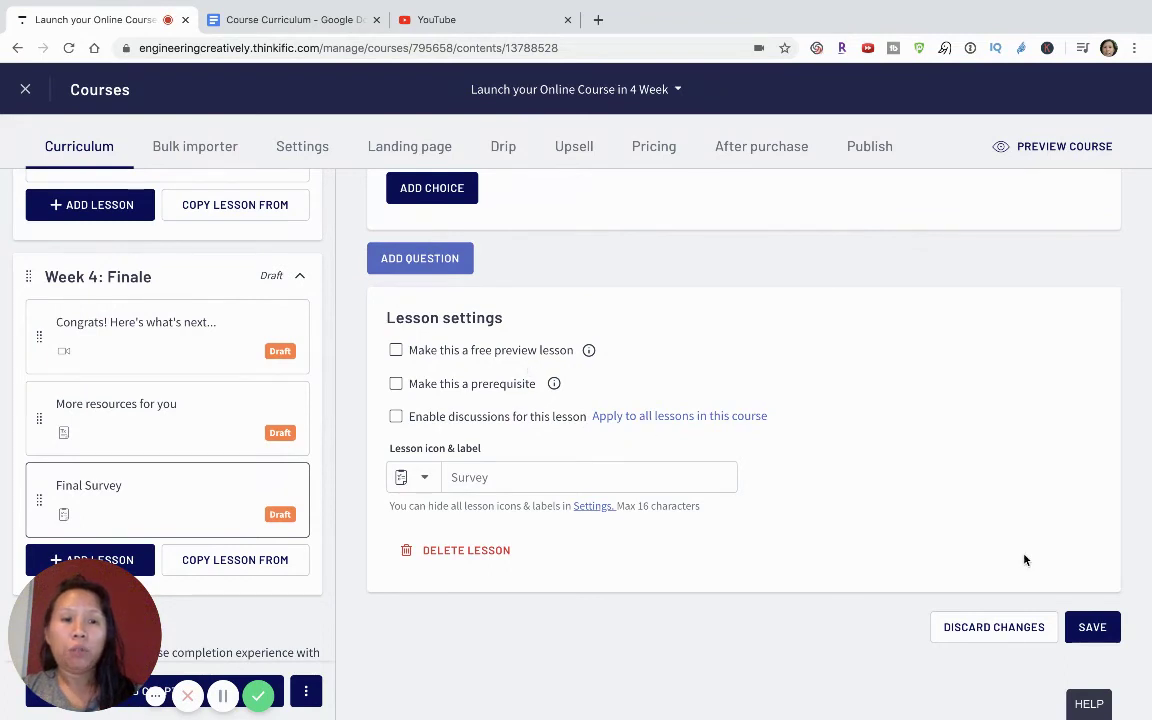
left_click(1092, 627)
Set the question type of Question #5 in the Final Survey to Free Text
scroll(553, 318, "up", 2)
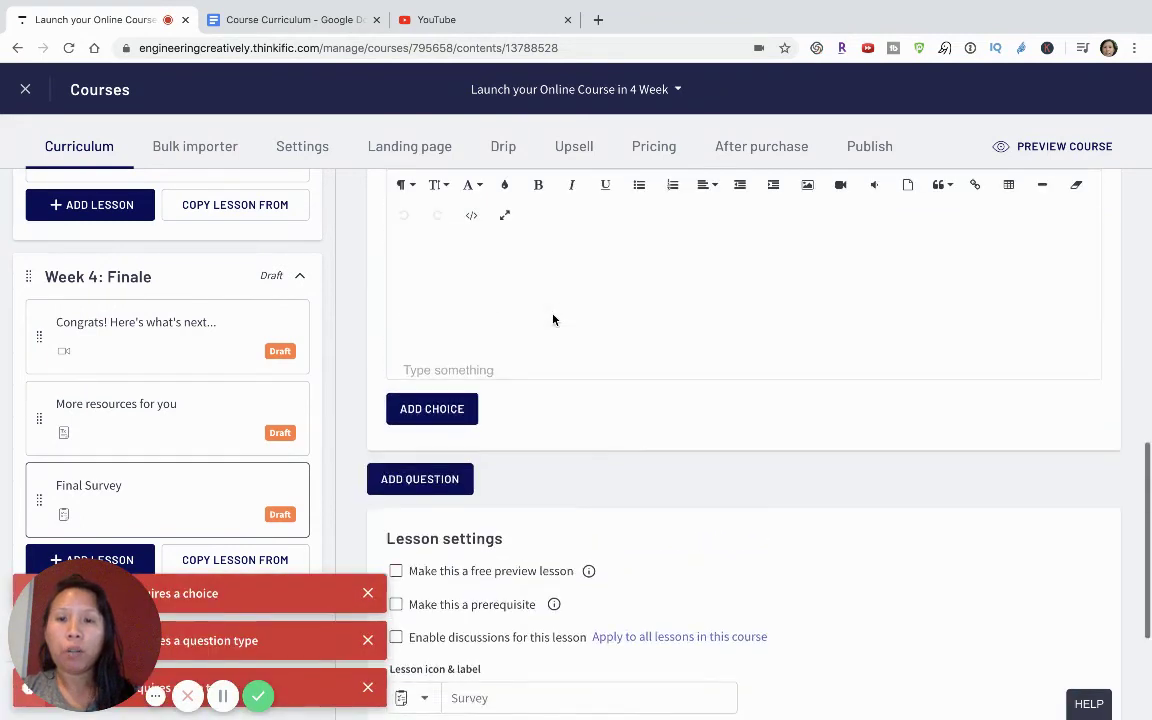
scroll(553, 318, "up", 2)
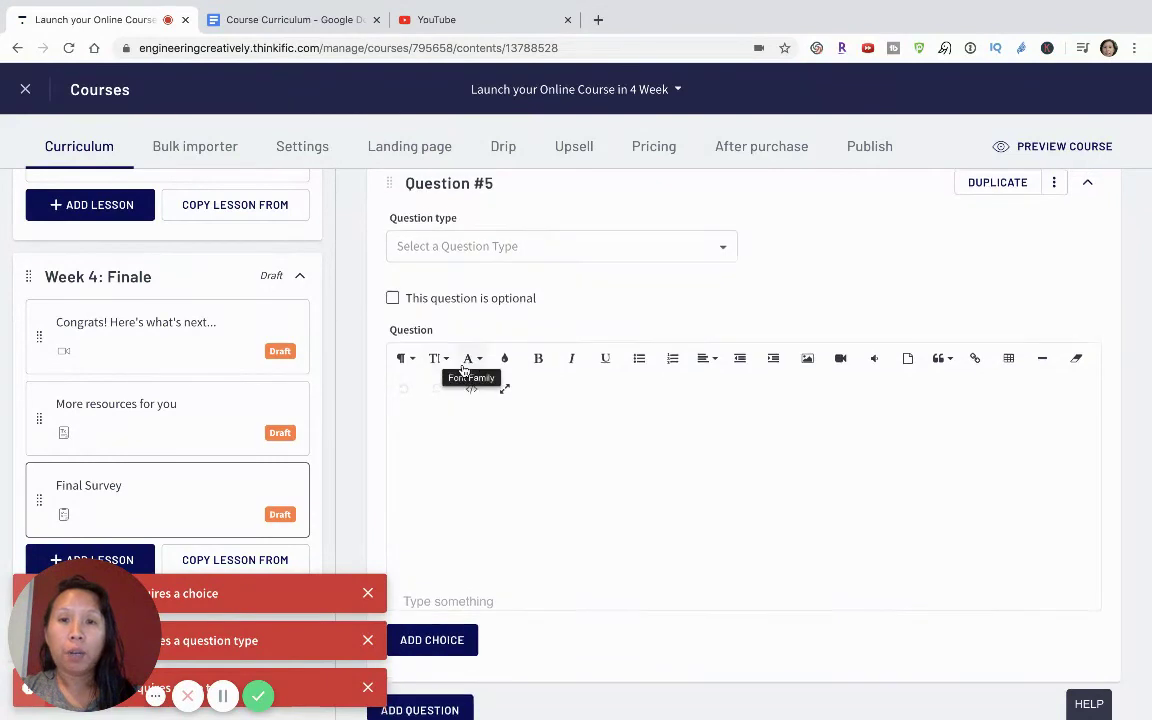
scroll(463, 370, "up", 2)
scroll(514, 465, "down", 1)
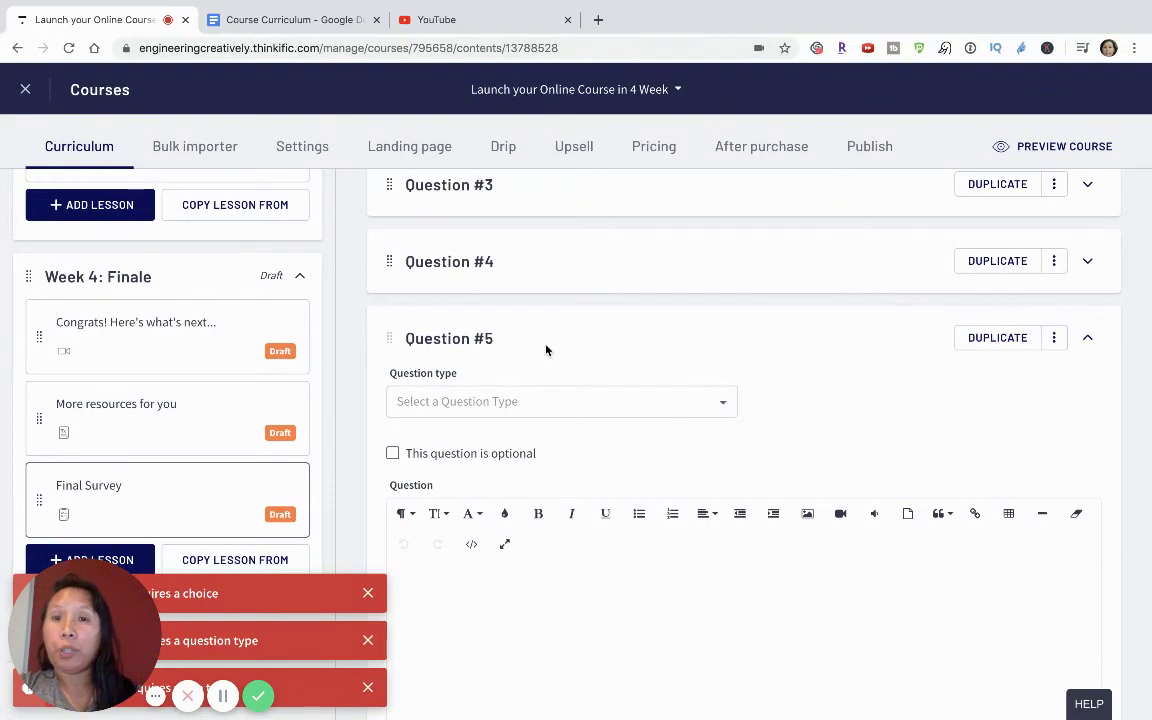
scroll(546, 349, "down", 1)
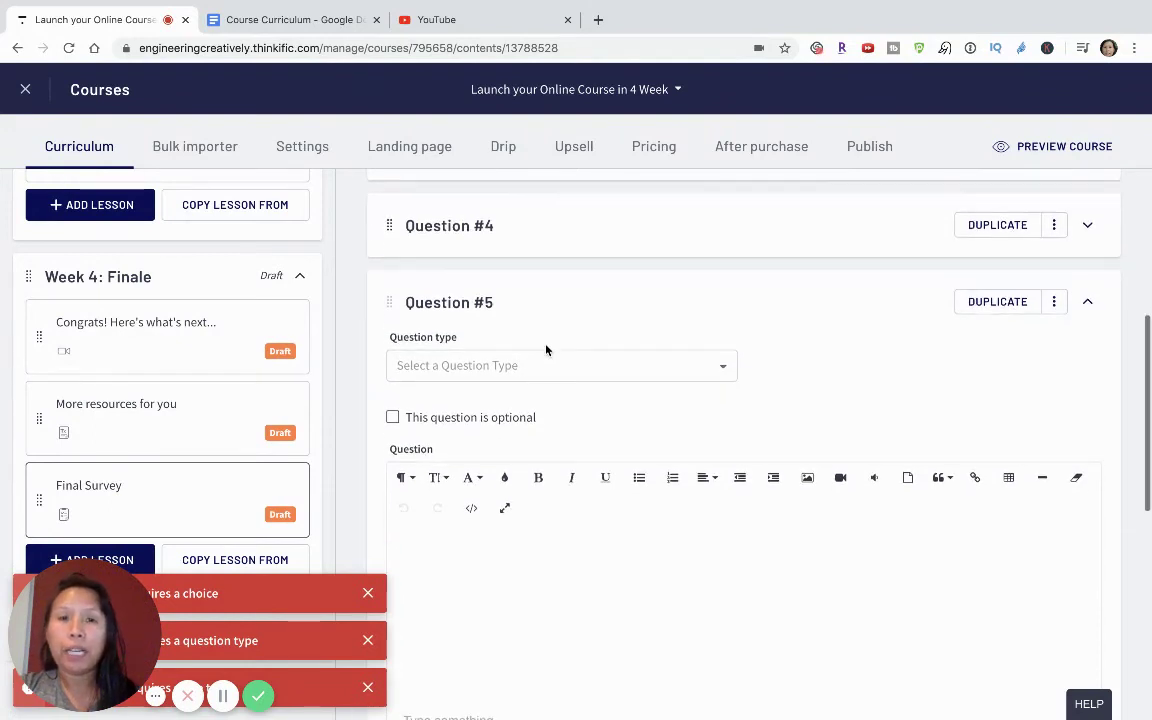
scroll(551, 264, "up", 5)
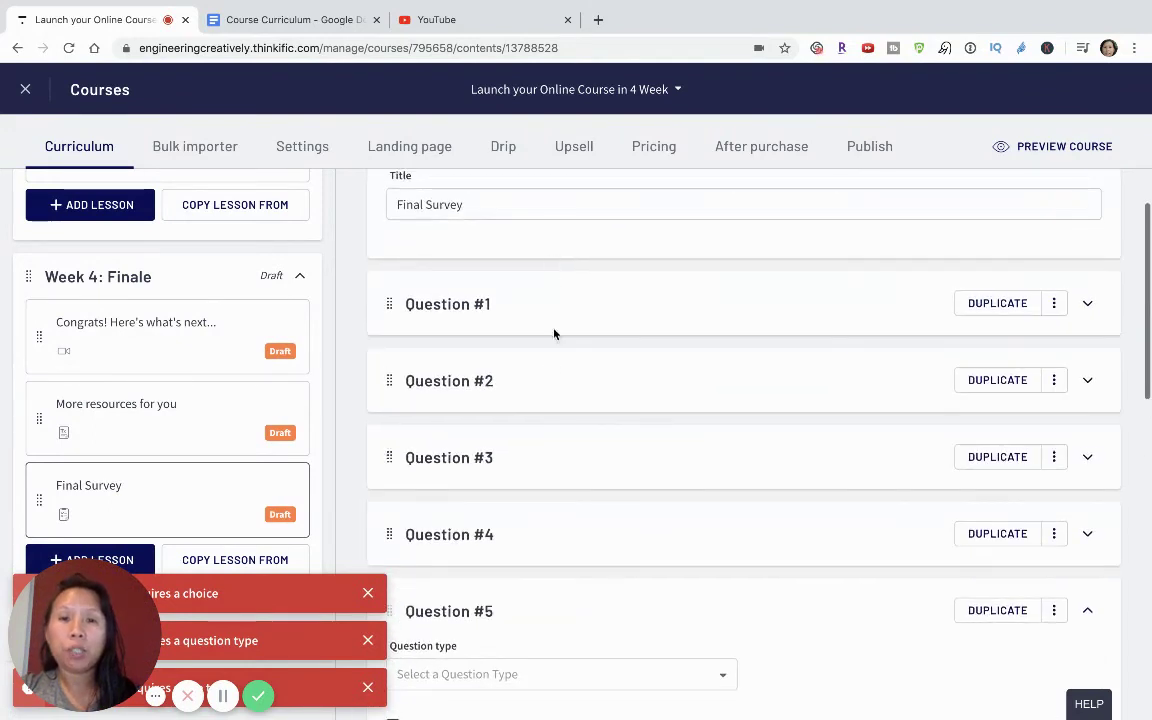
scroll(566, 537, "down", 3)
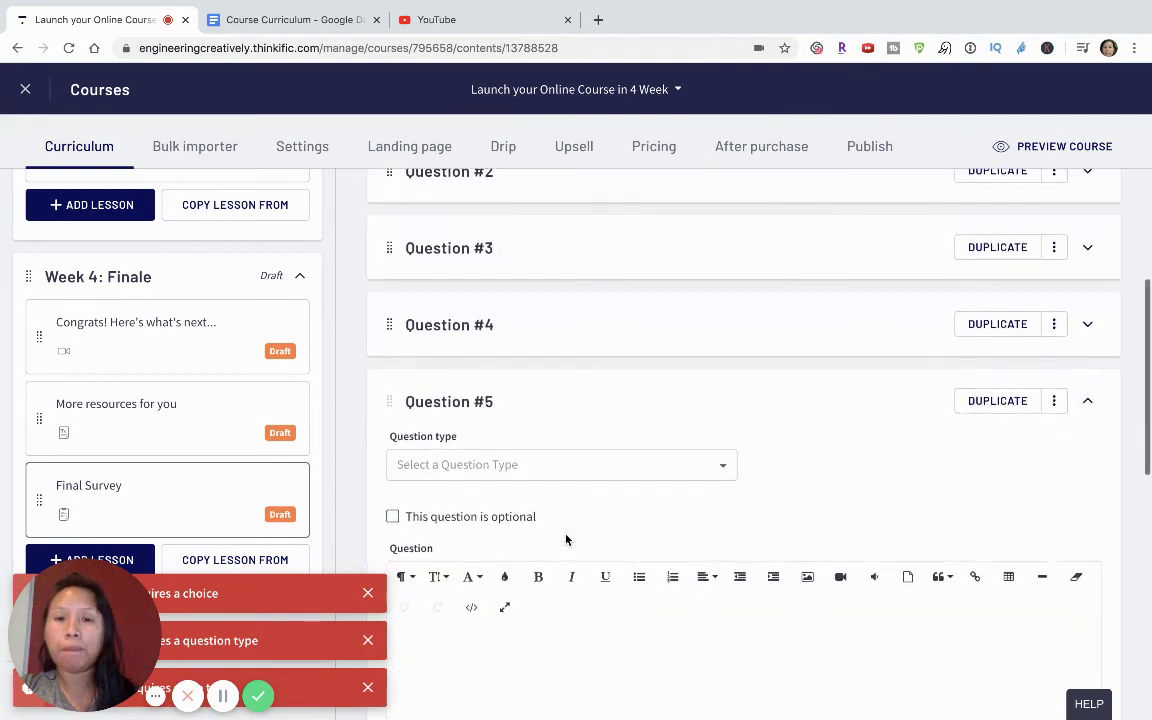
scroll(566, 540, "down", 2)
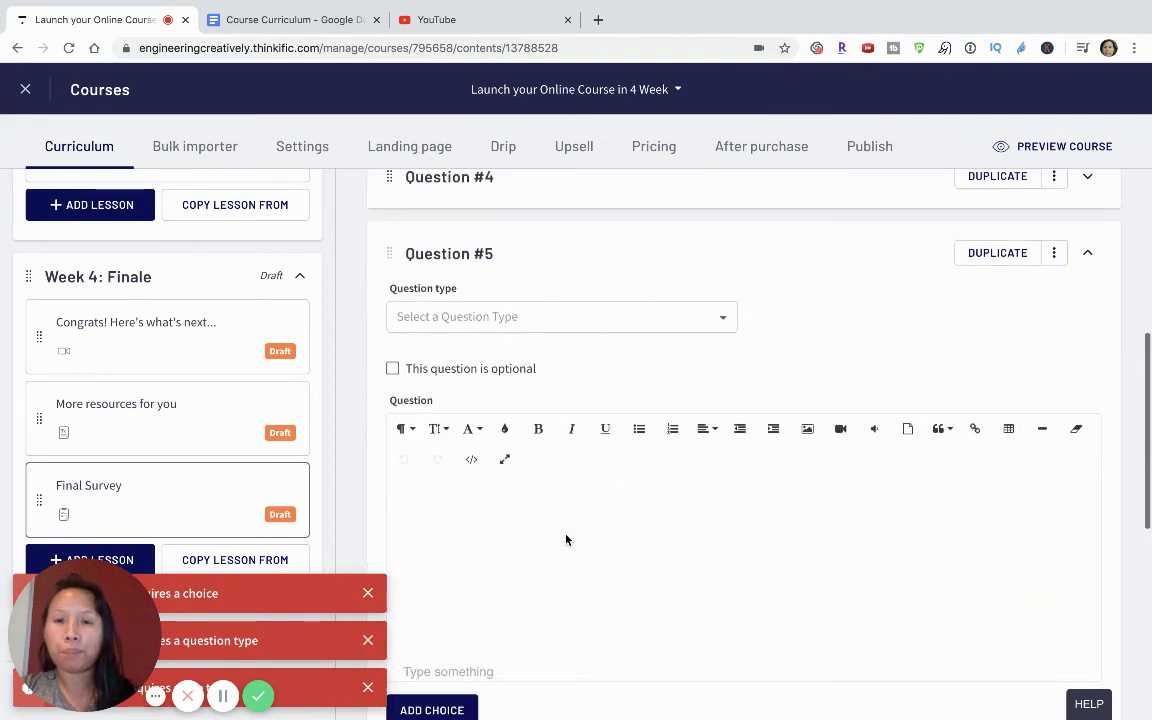
left_click(534, 316)
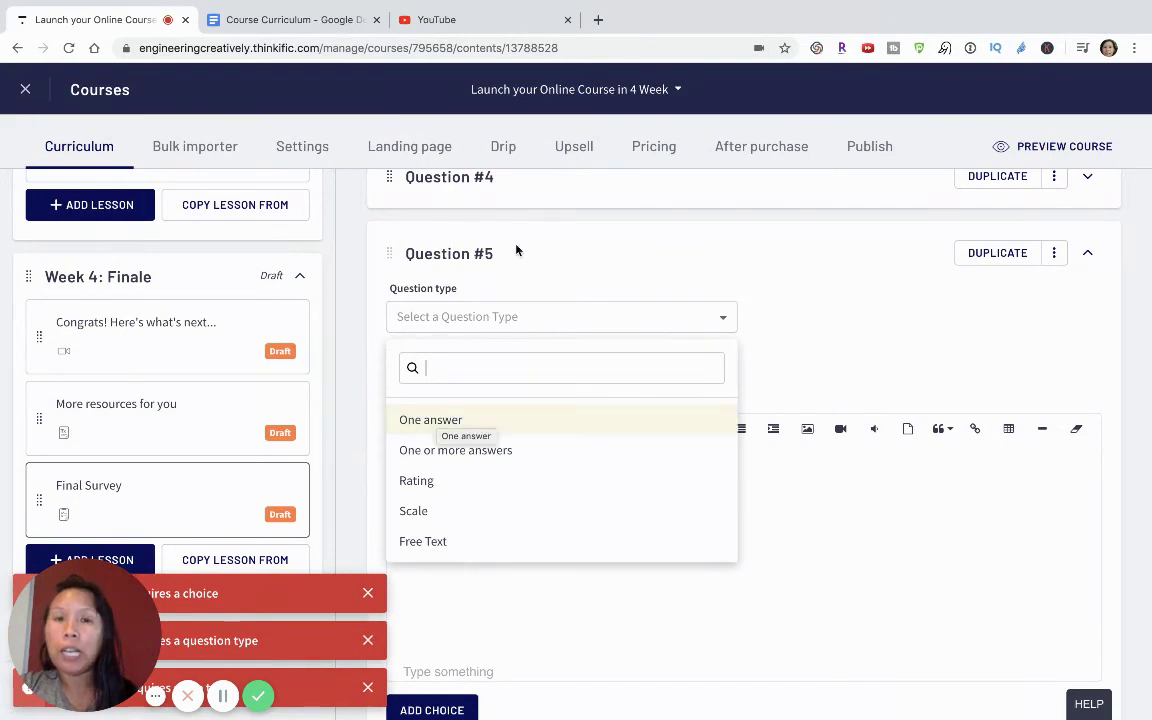
left_click(437, 542)
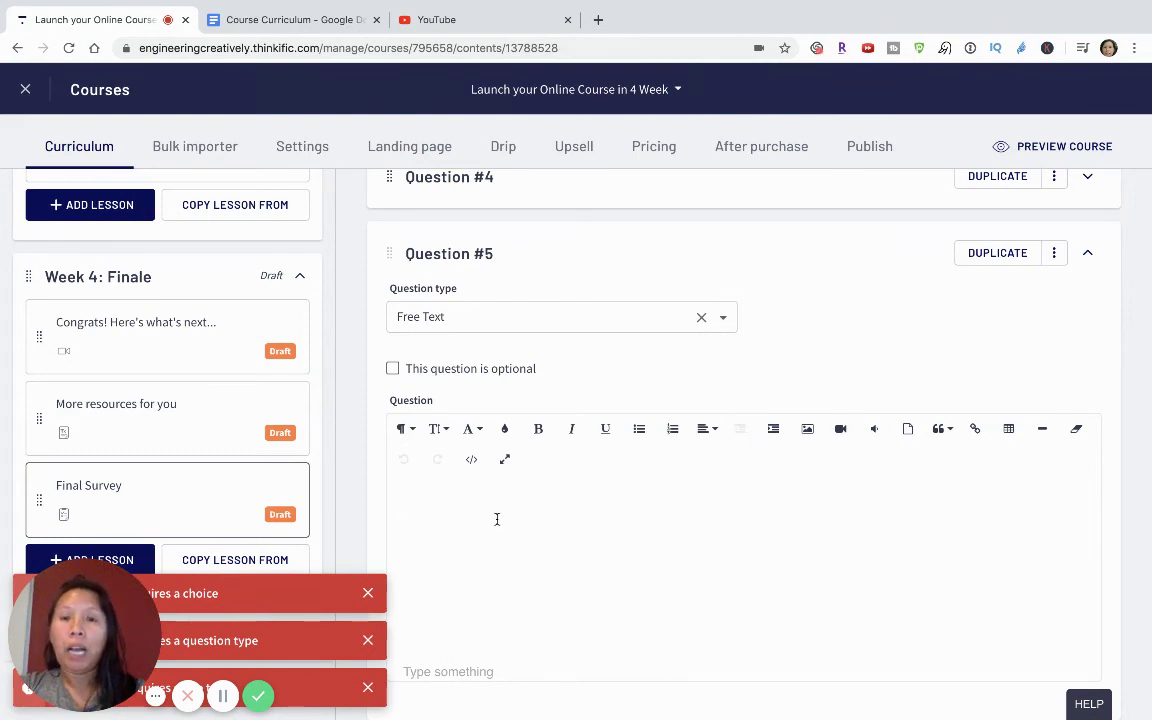
Enter "What is the biggest lesson you learned about launching an online course in 4 weeks?" as the text of Question #5
type("W")
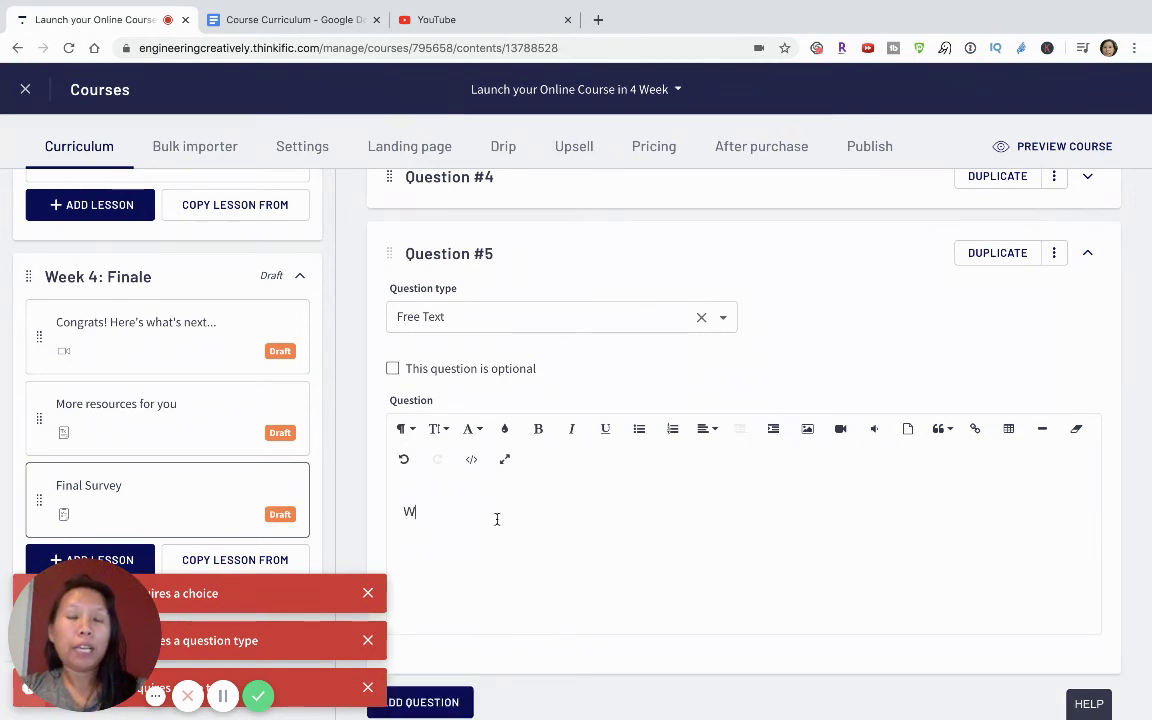
type("hat is the big")
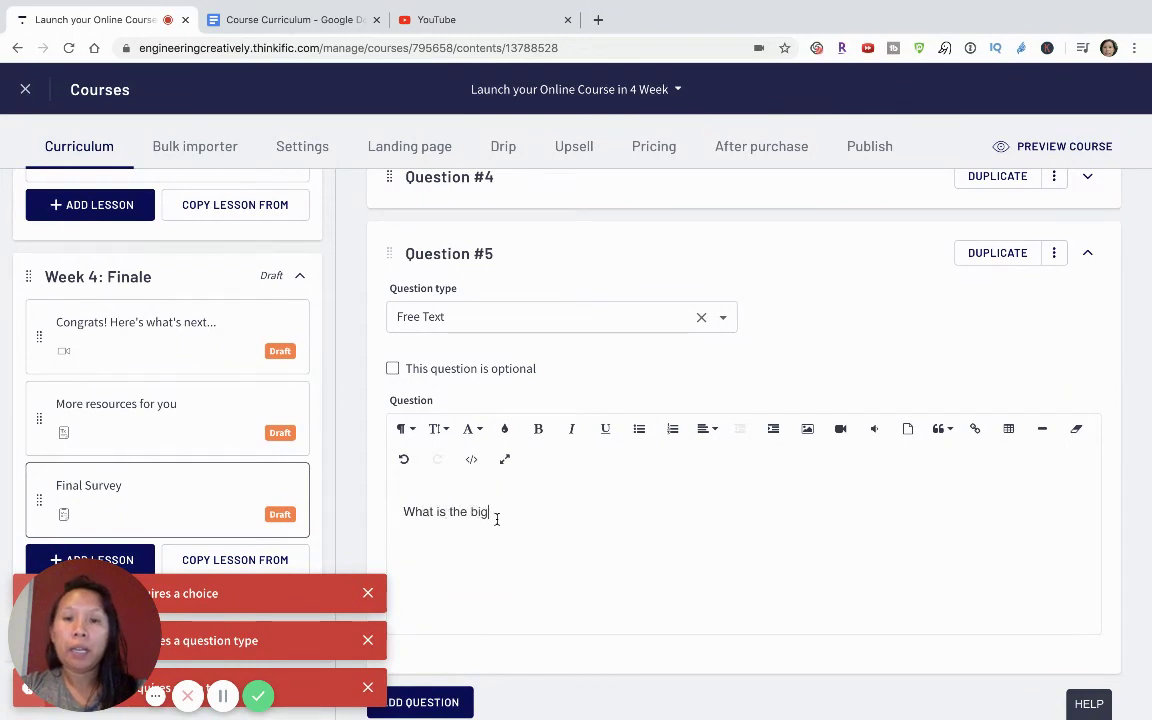
type("gest lesson you le")
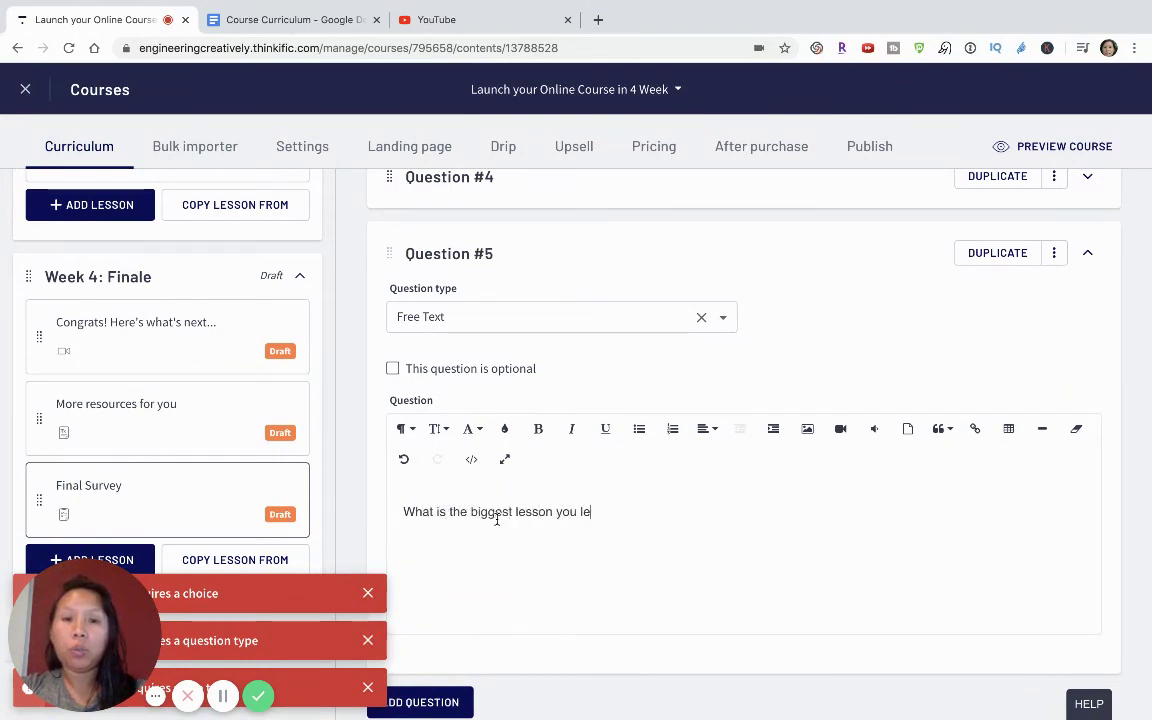
type("arned")
key("BackSpace")
key("BackSpace")
key("BackSpace")
key("BackSpace")
key("BackSpace")
type("rn")
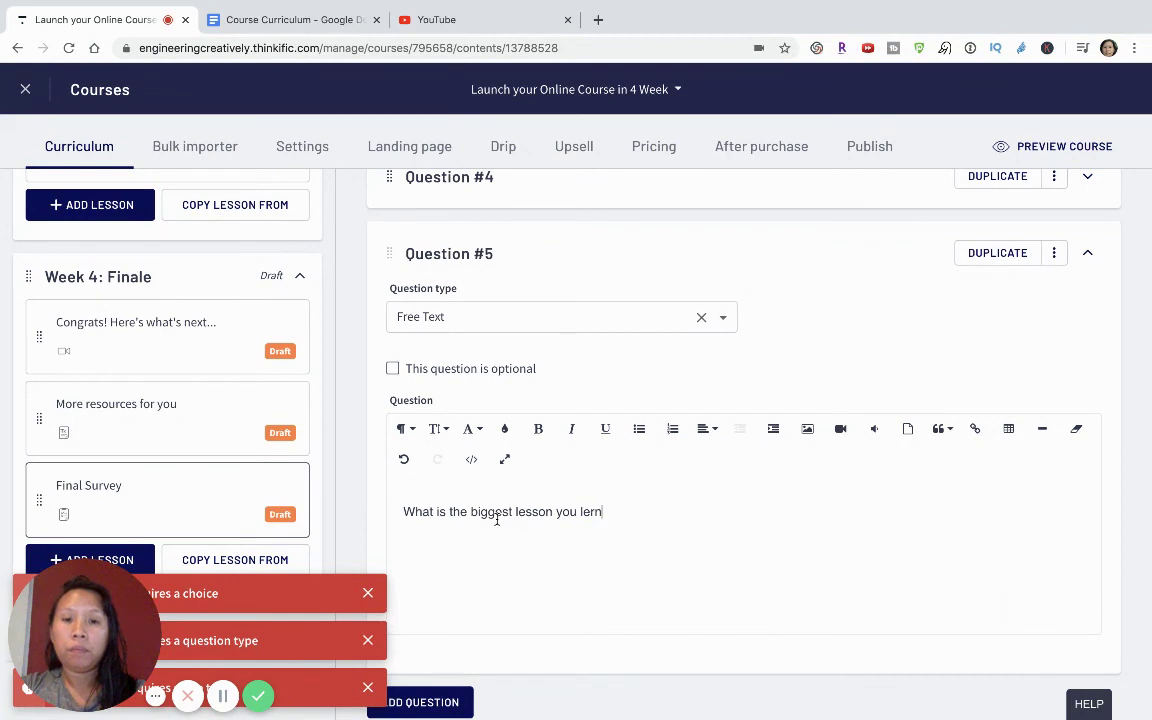
type("ed about launchi")
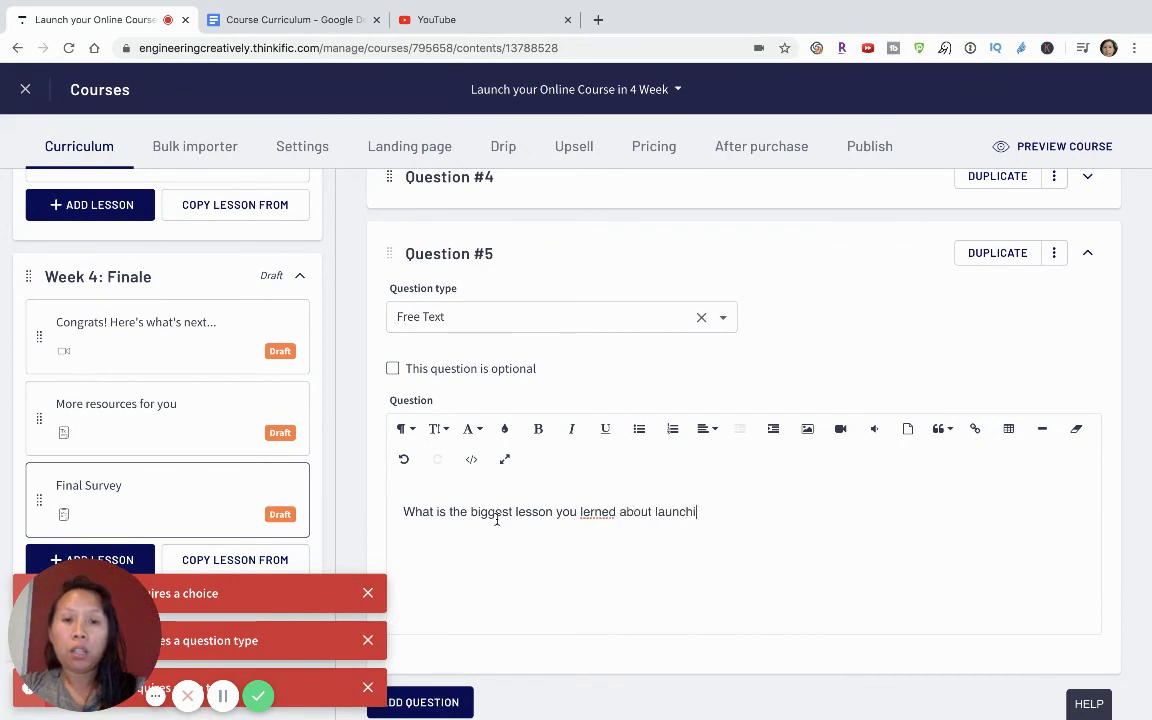
type("ng an online course ")
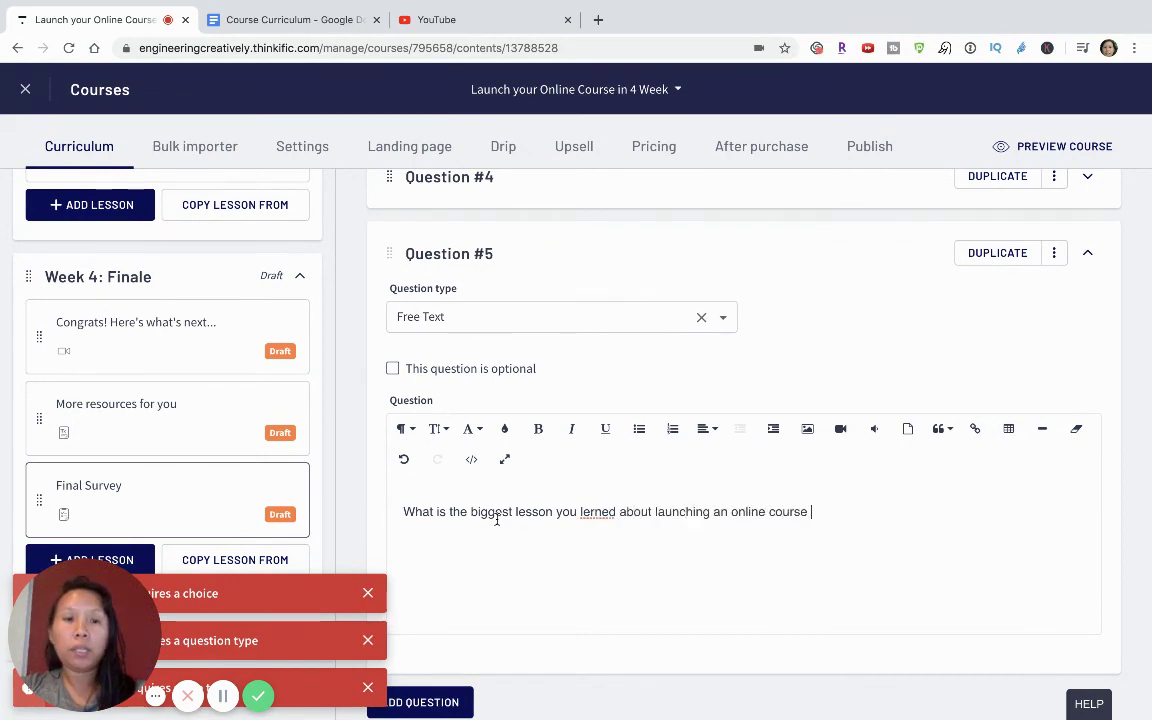
type("in 4 weeks?")
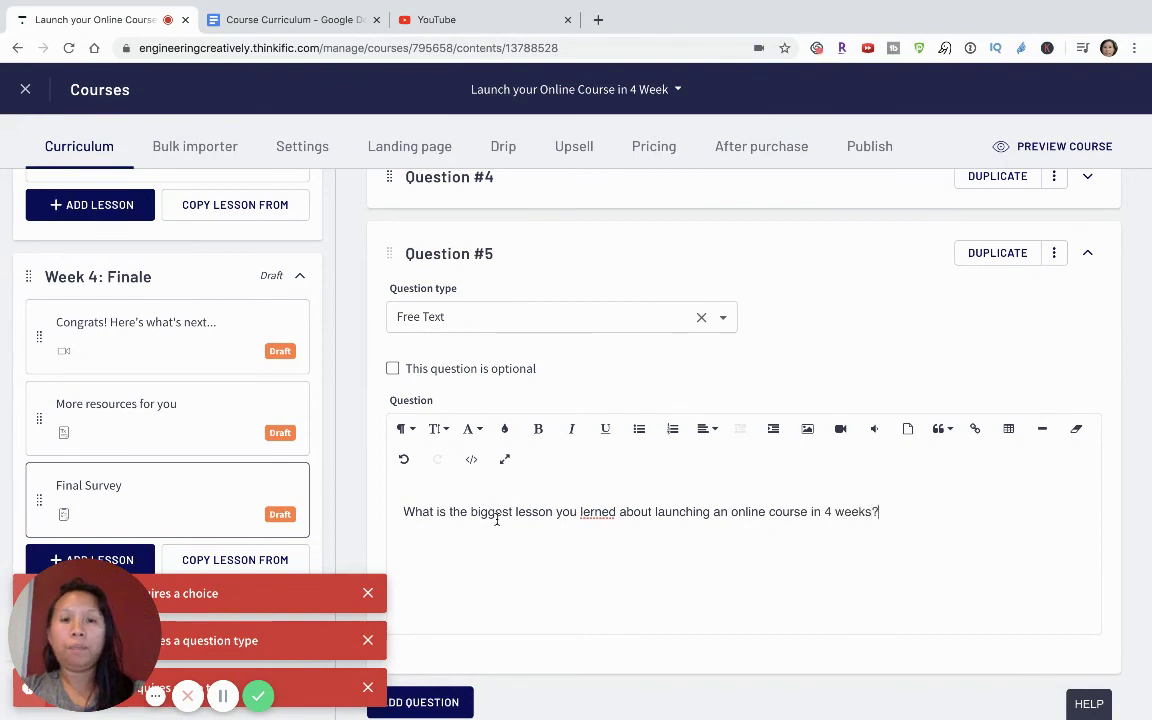
left_click(590, 518)
type("a")
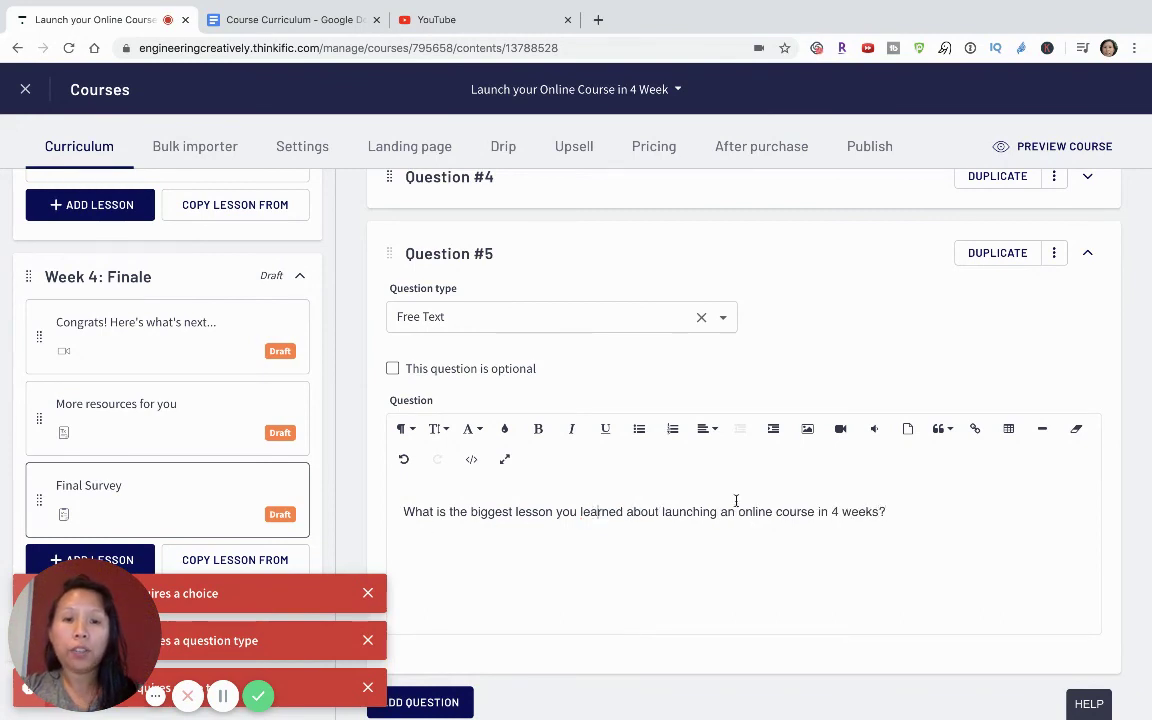
Mark Question #5 as optional and clear that option again
scroll(915, 411, "down", 3)
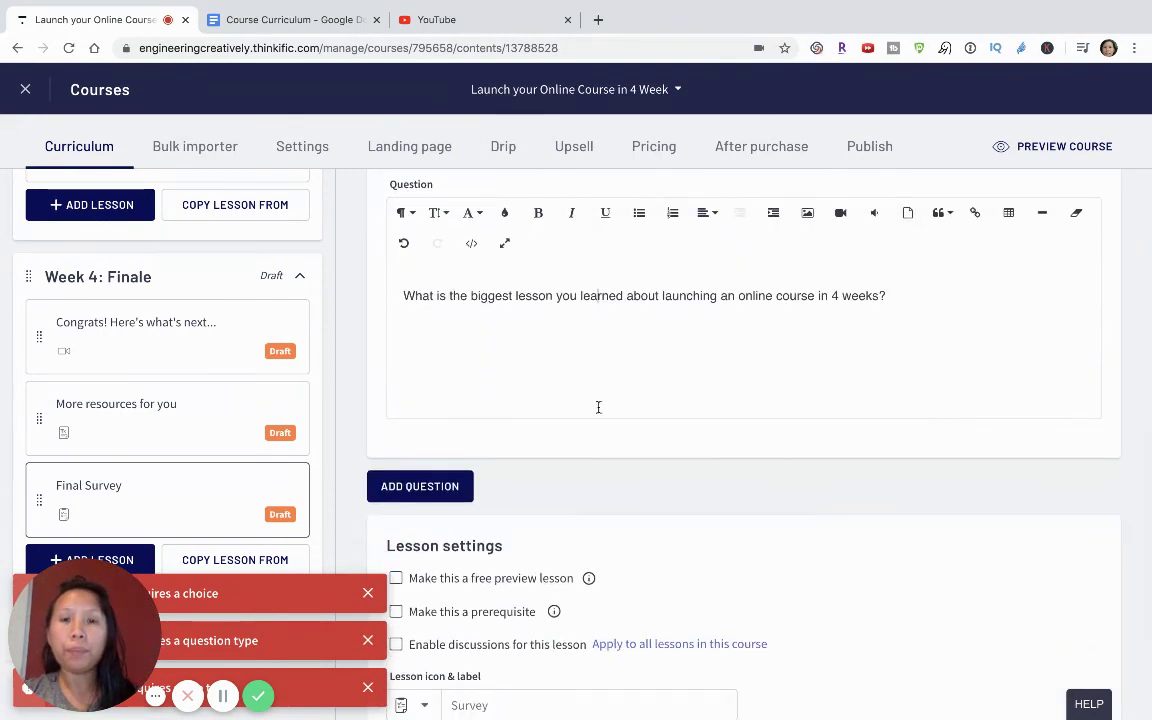
scroll(598, 407, "up", 2)
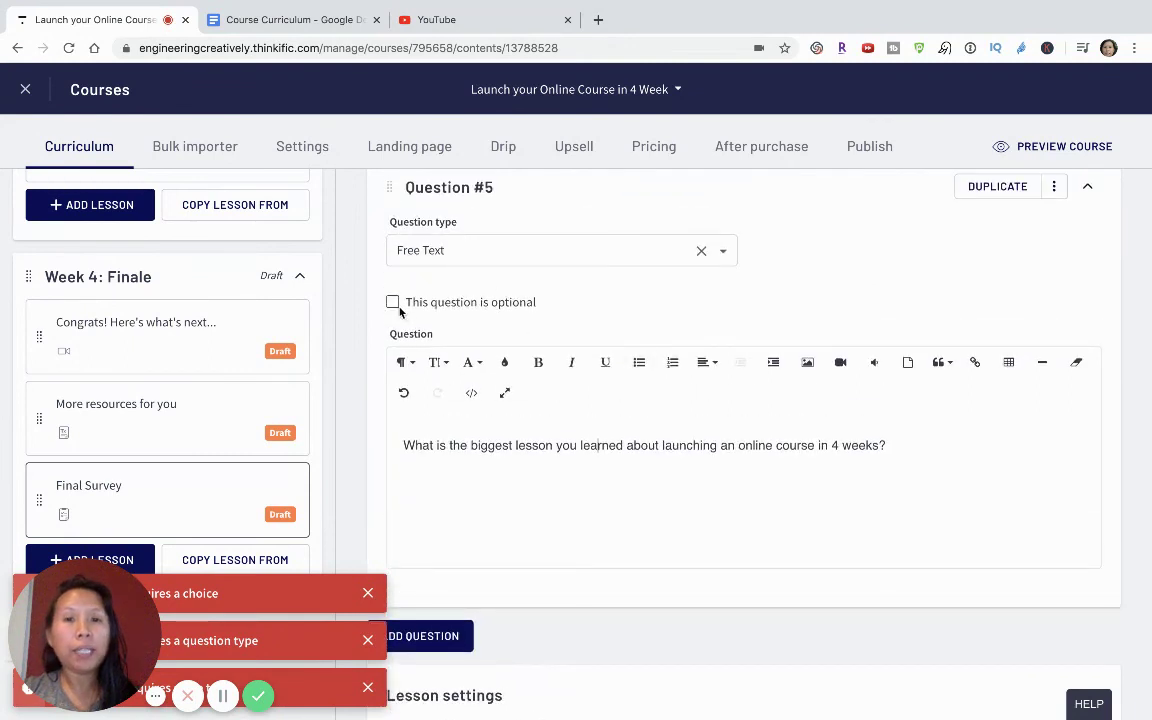
left_click(393, 304)
scroll(825, 375, "up", 1)
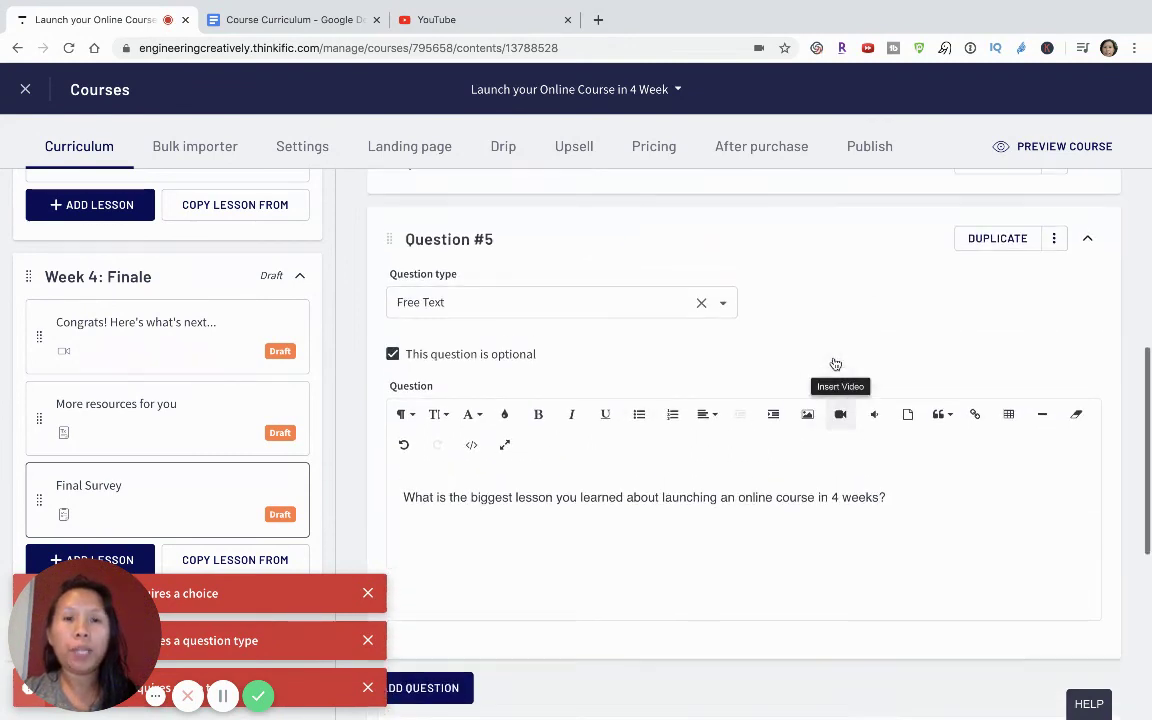
left_click(392, 355)
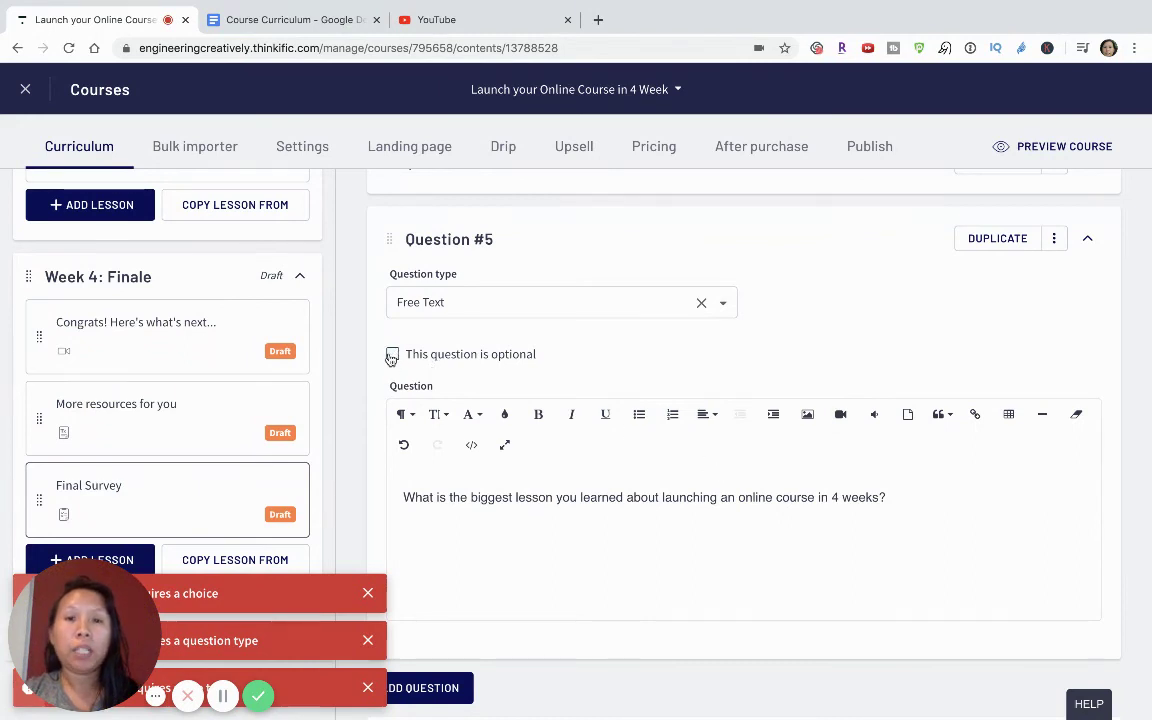
scroll(668, 572, "up", 1)
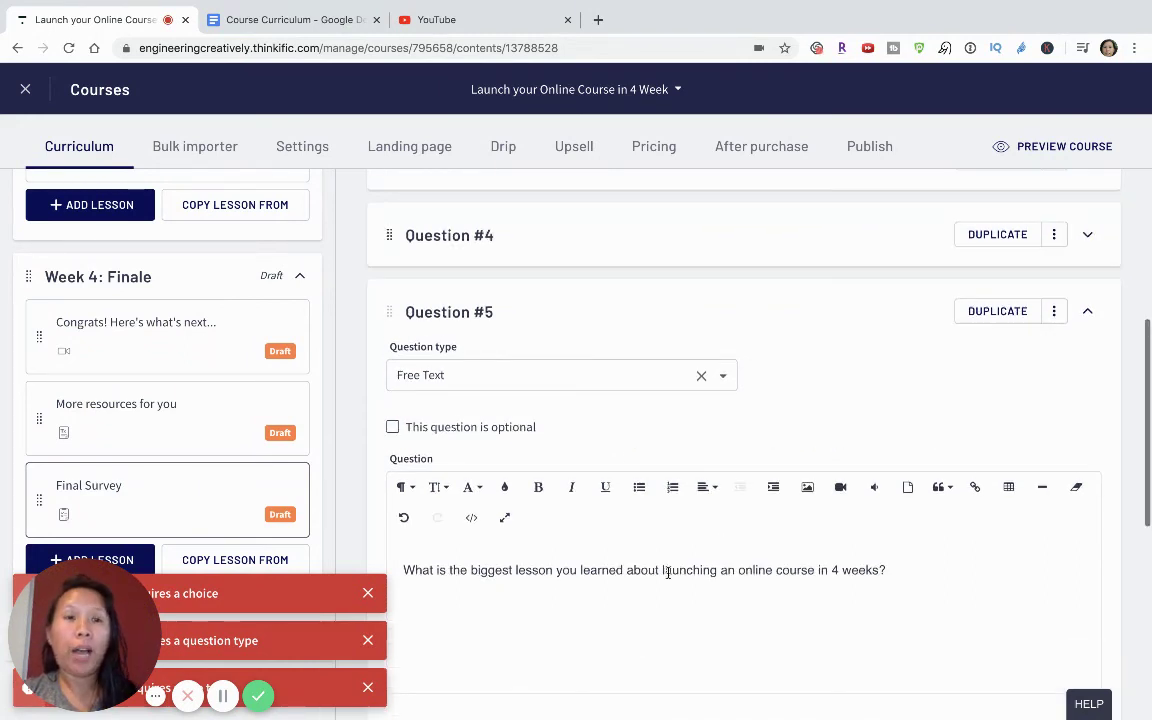
Review Question #5's type and text, and save the Final Survey lesson
scroll(668, 572, "down", 1)
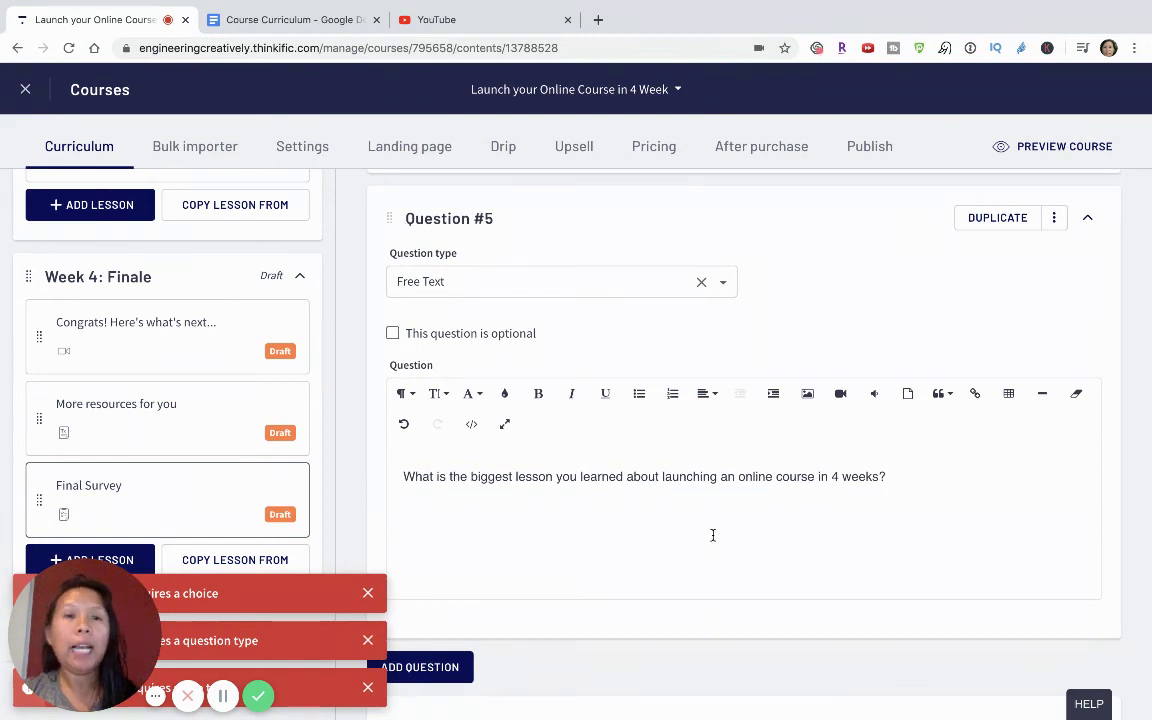
left_click(933, 476)
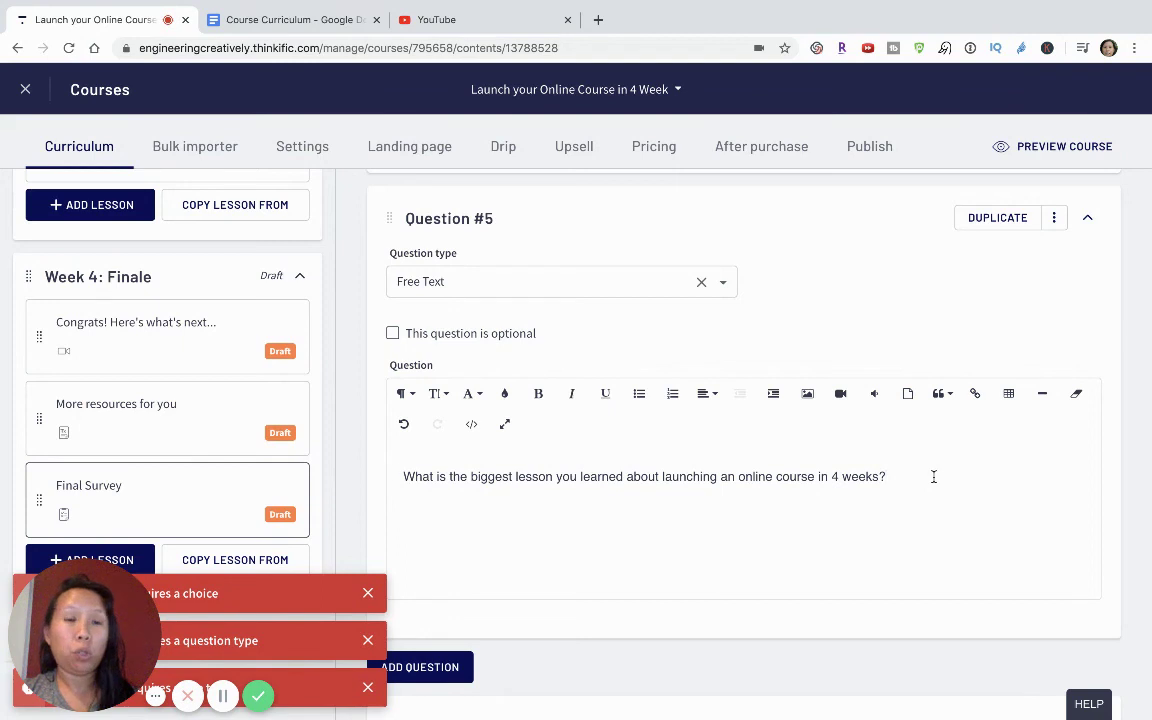
scroll(933, 476, "up", 1)
scroll(933, 476, "down", 2)
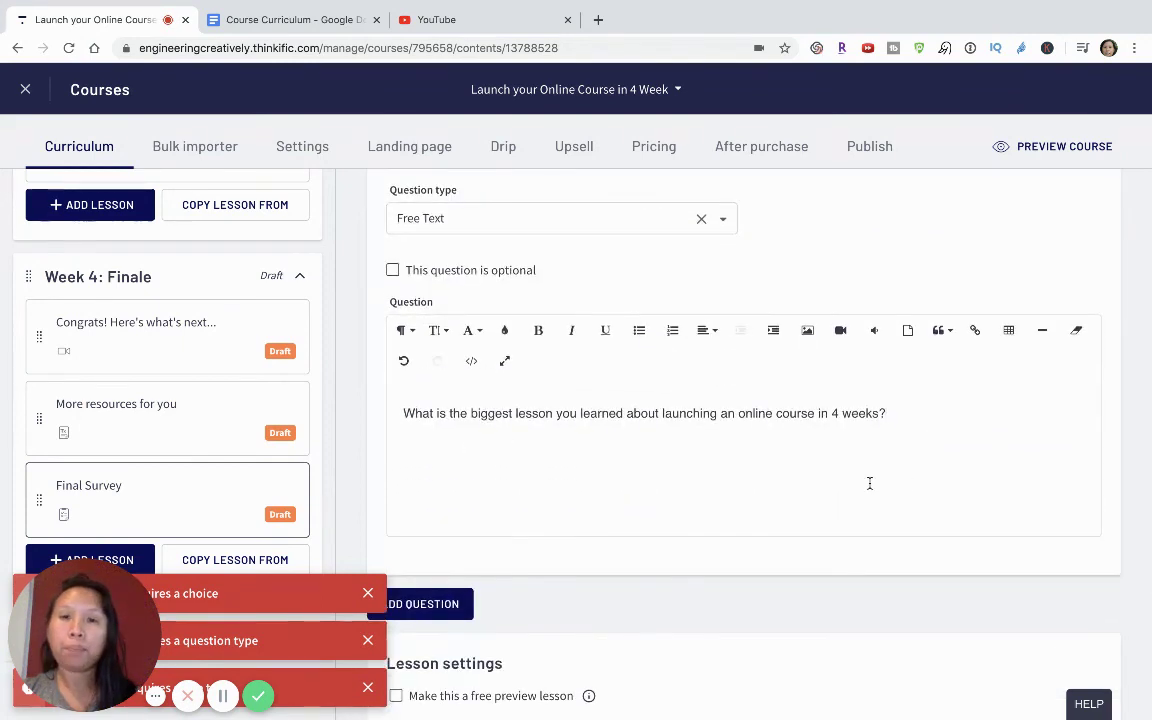
scroll(869, 483, "up", 2)
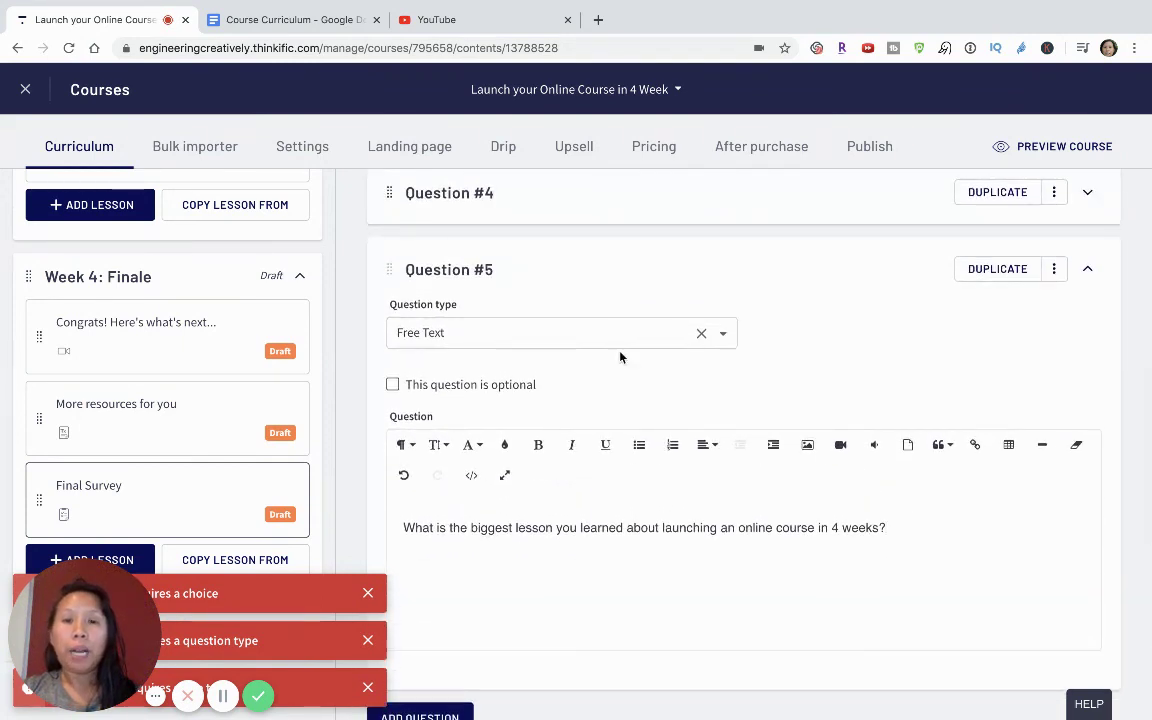
scroll(604, 540, "down", 2)
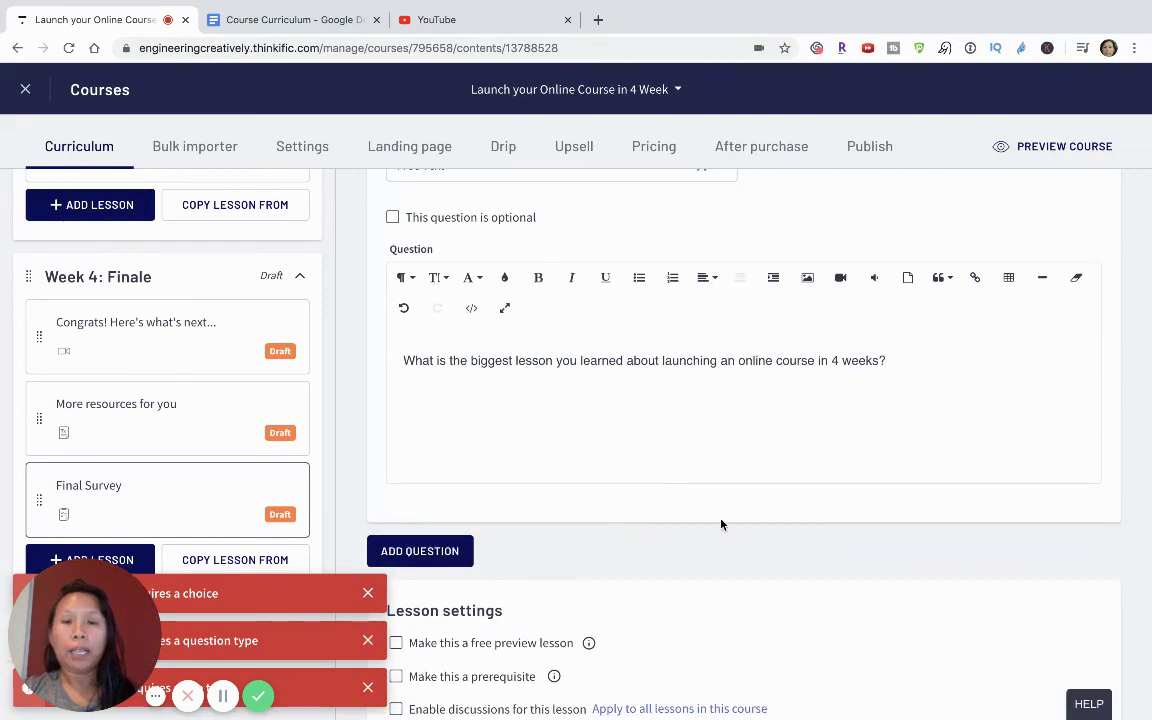
scroll(721, 524, "up", 10)
left_click(1088, 214)
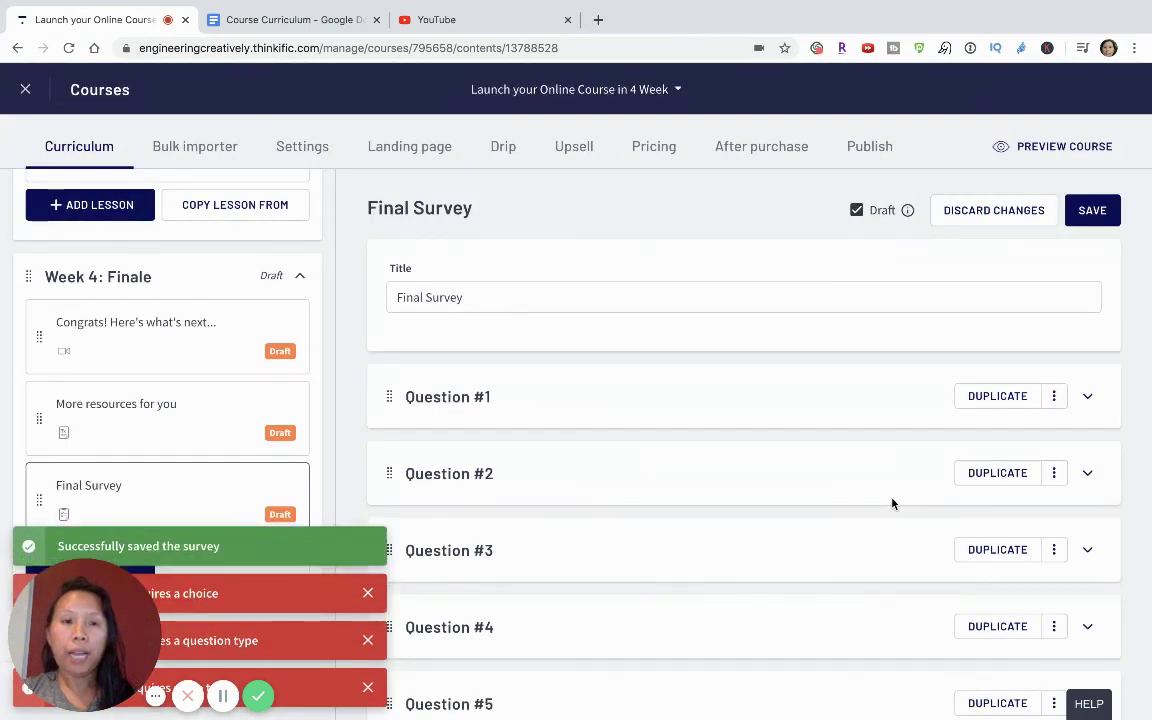
Expand Question #4 of the Final Survey and examine its question type, question text and all of its answer choices
scroll(893, 505, "down", 5)
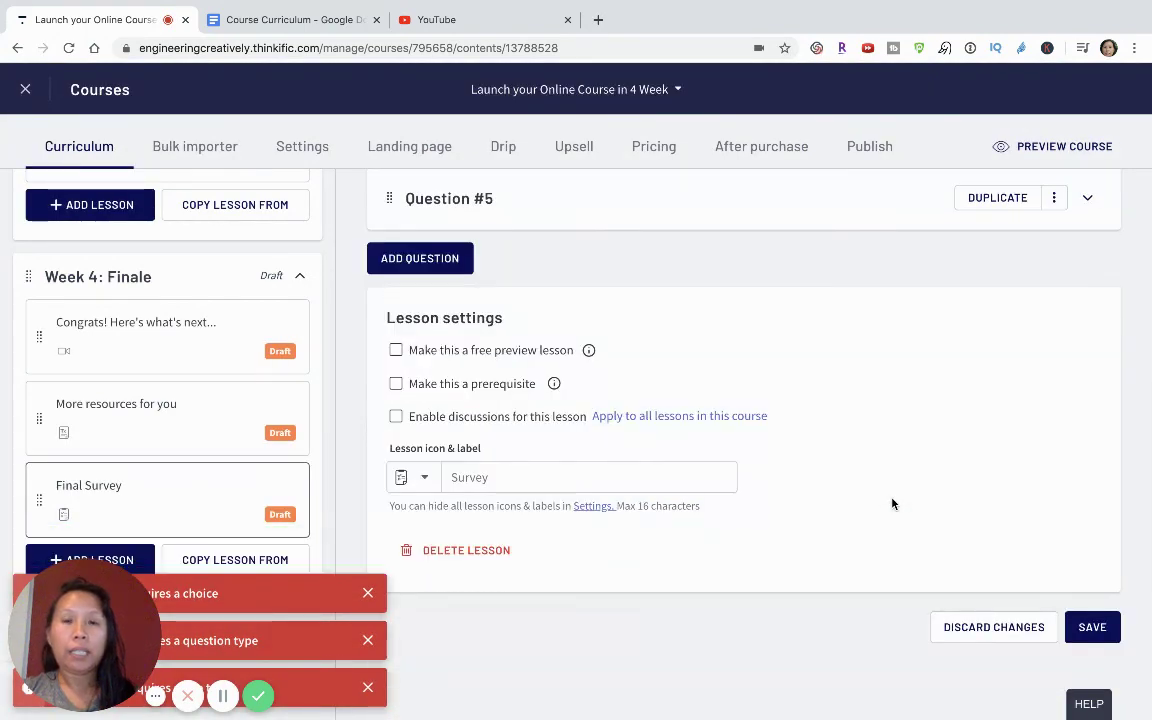
scroll(850, 457, "up", 2)
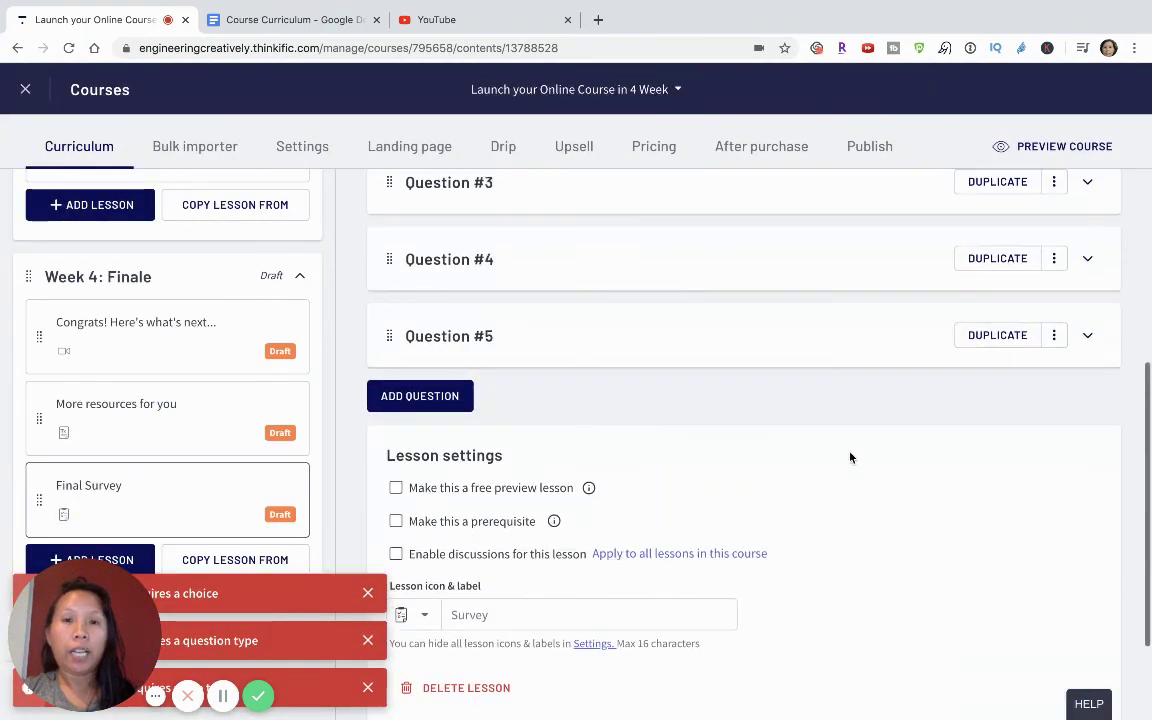
left_click(489, 268)
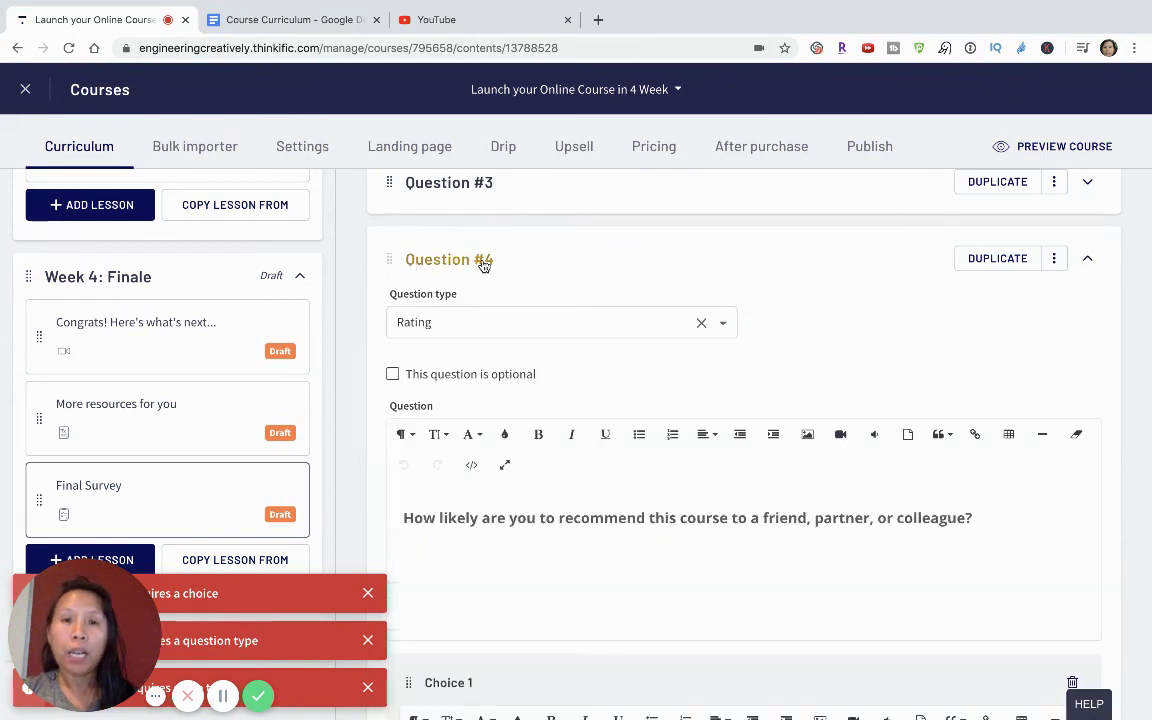
left_click(484, 264)
left_click(484, 264)
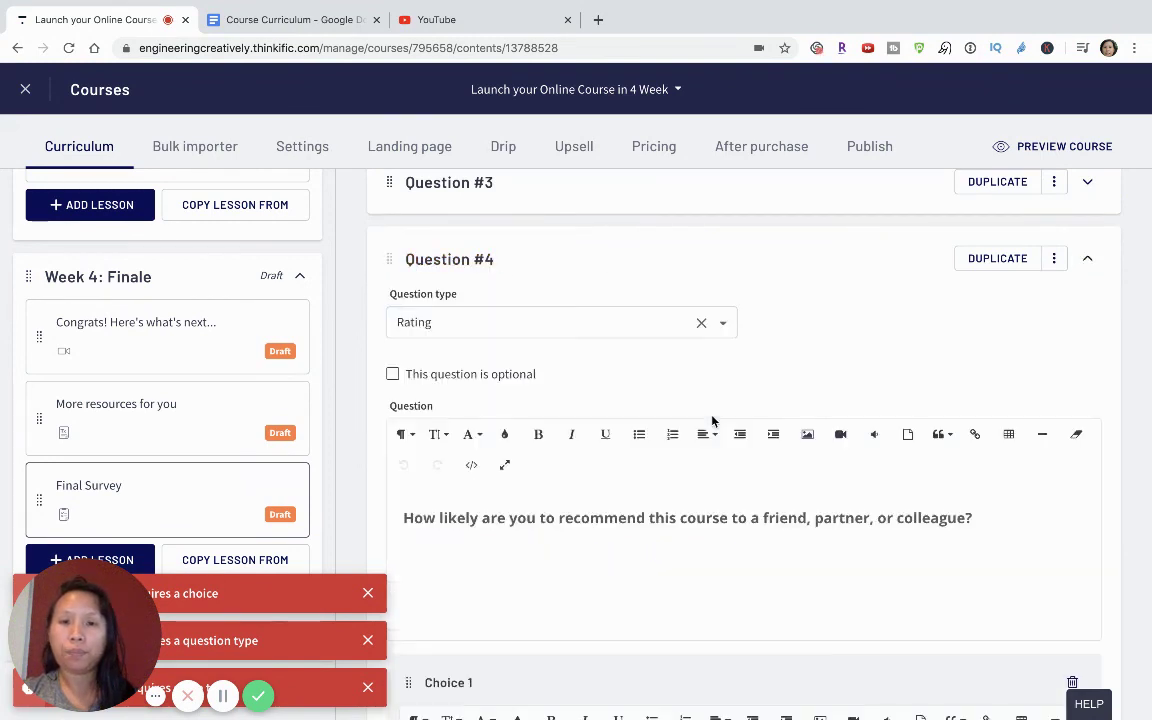
scroll(702, 478, "down", 1)
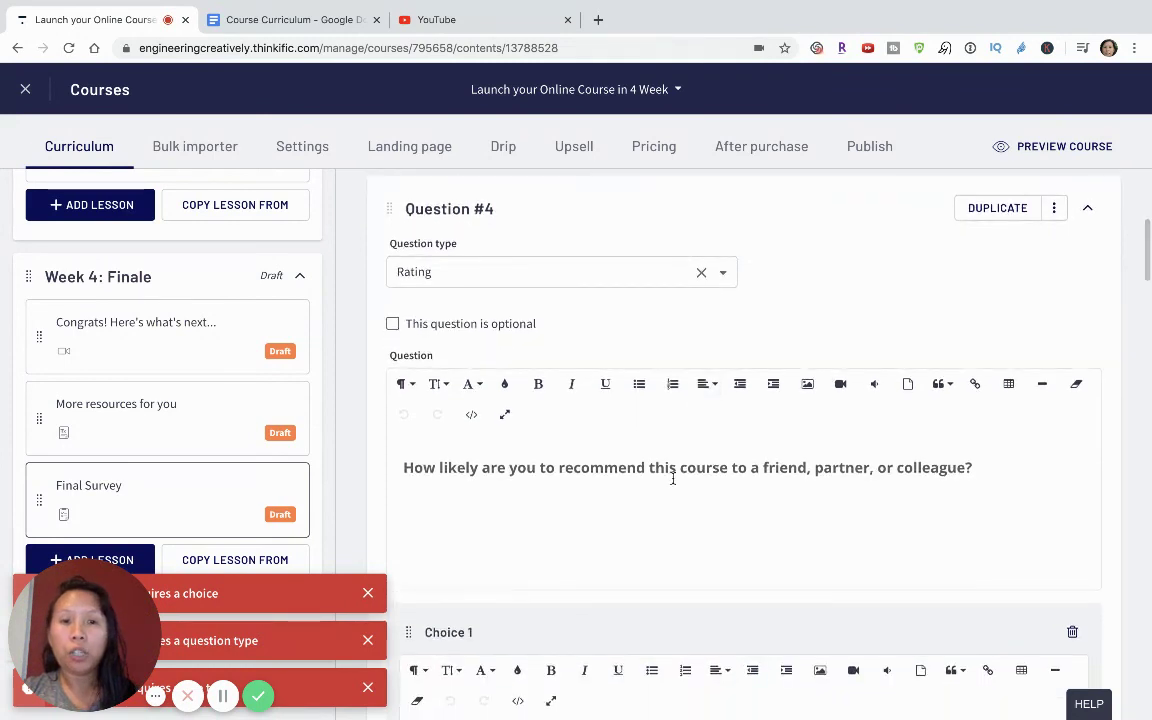
scroll(674, 470, "down", 2)
scroll(675, 470, "up", 3)
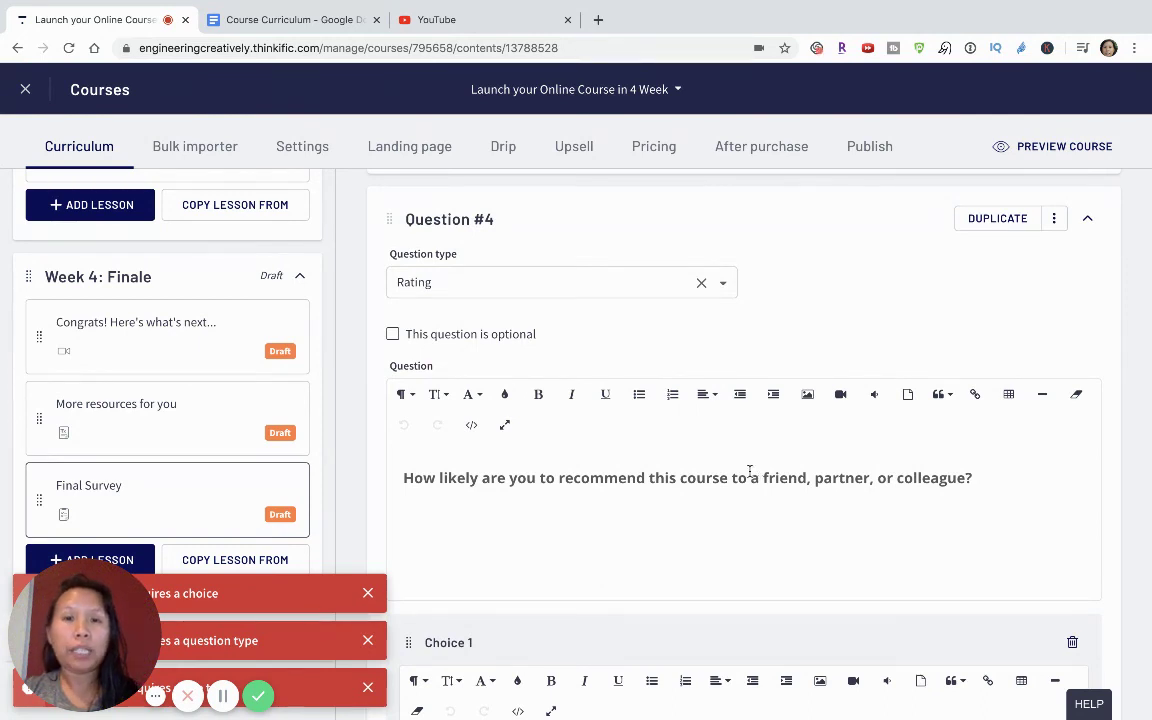
scroll(756, 468, "down", 2)
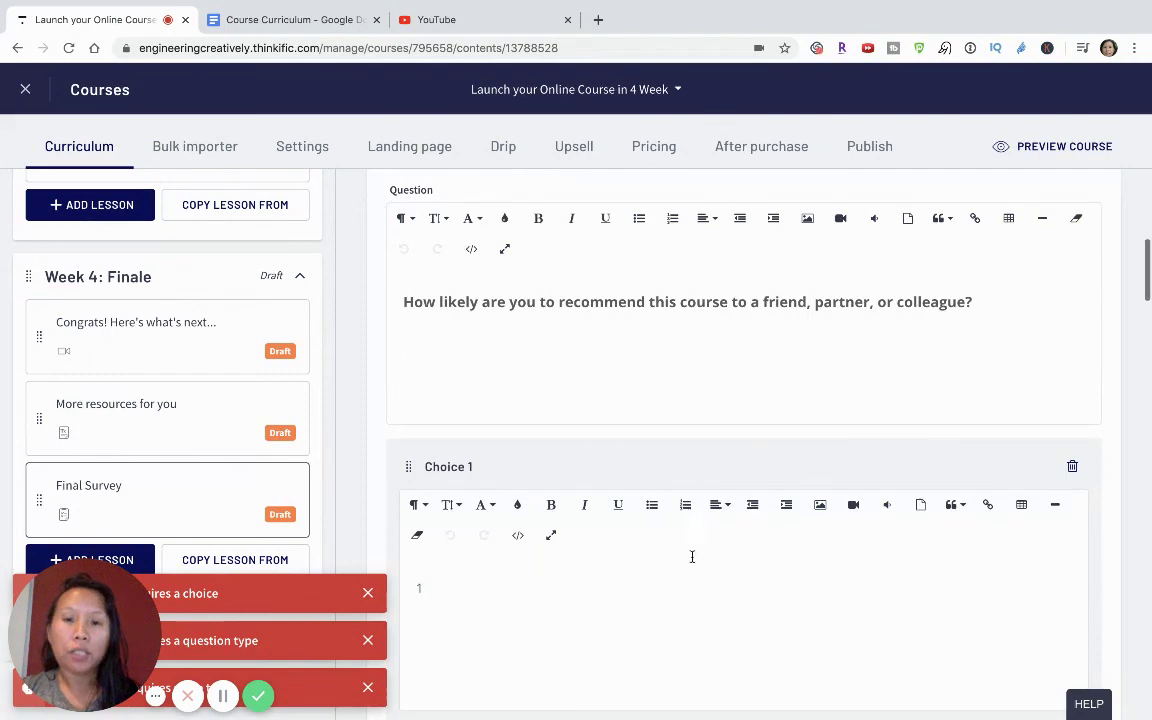
scroll(692, 555, "down", 2)
scroll(692, 555, "down", 8)
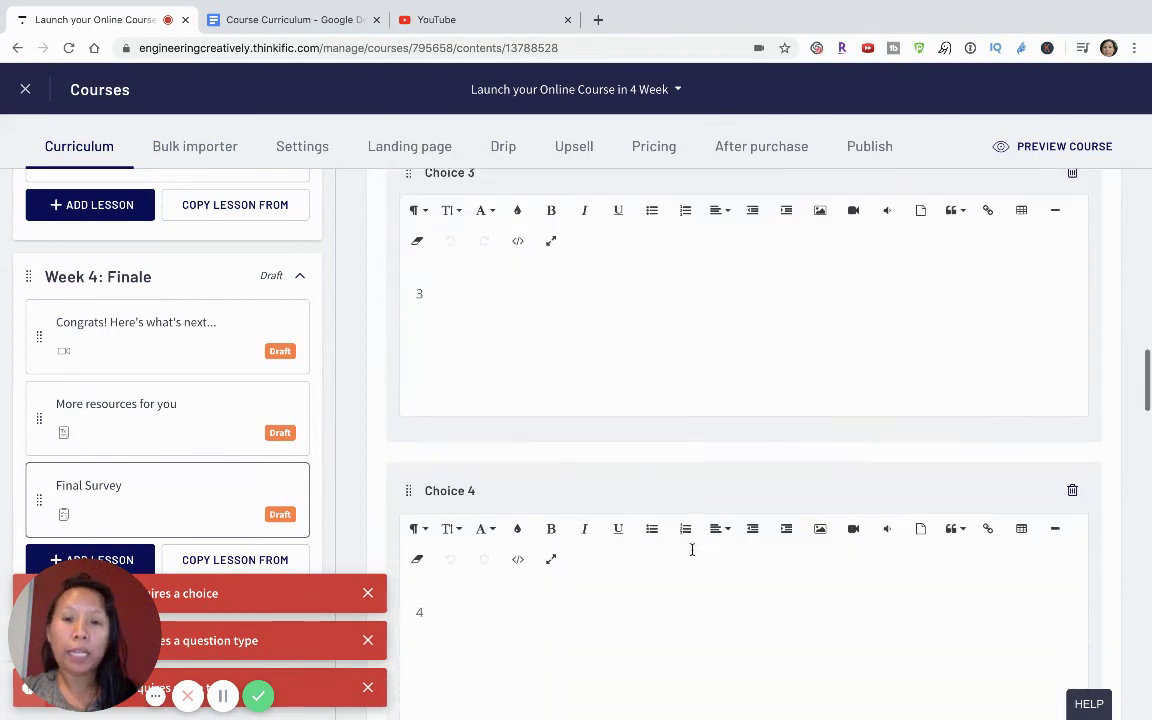
scroll(692, 555, "down", 6)
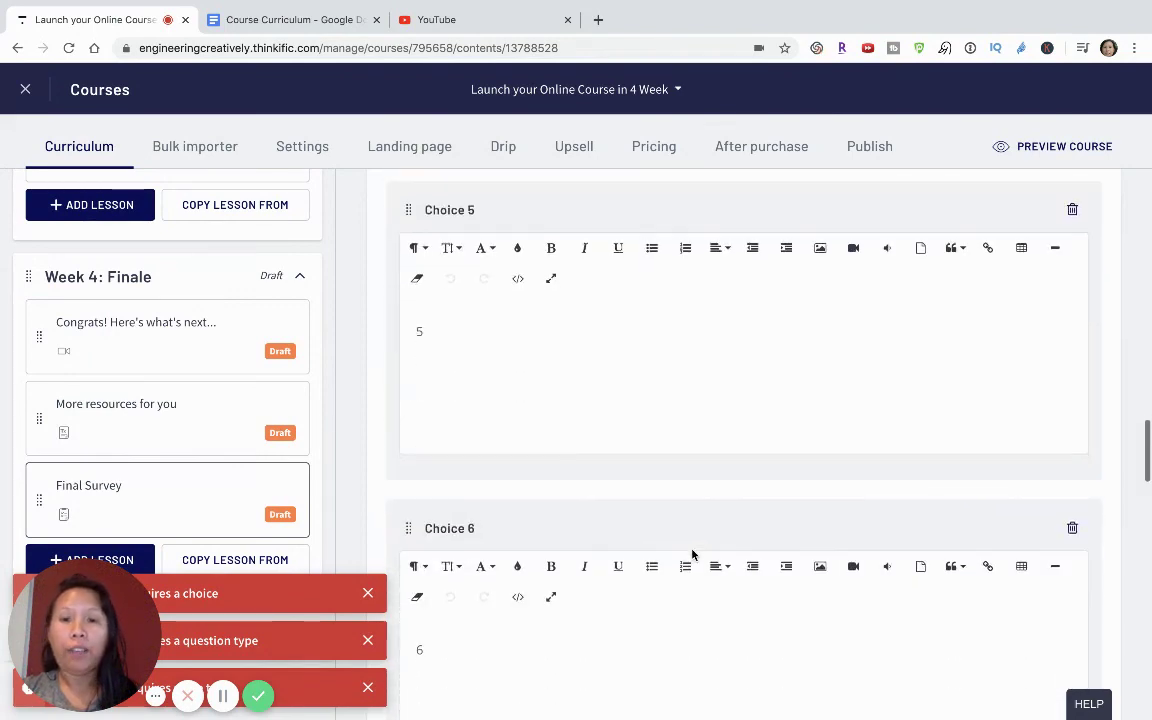
scroll(692, 555, "down", 16)
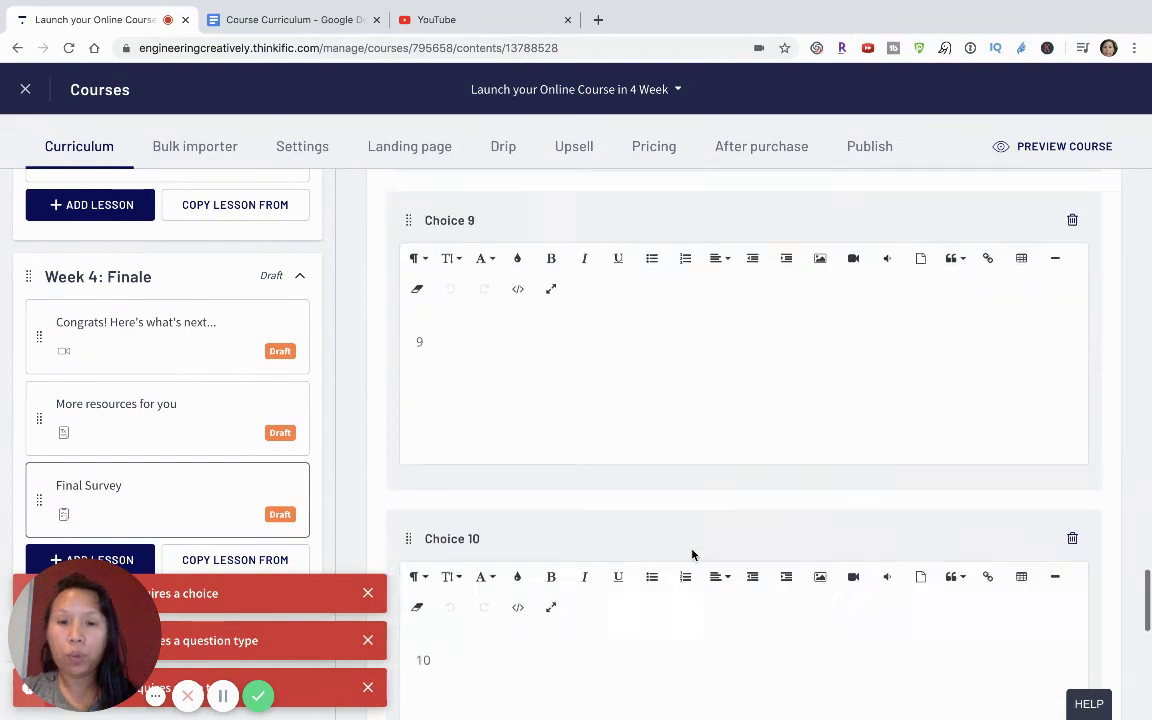
scroll(692, 555, "up", 20)
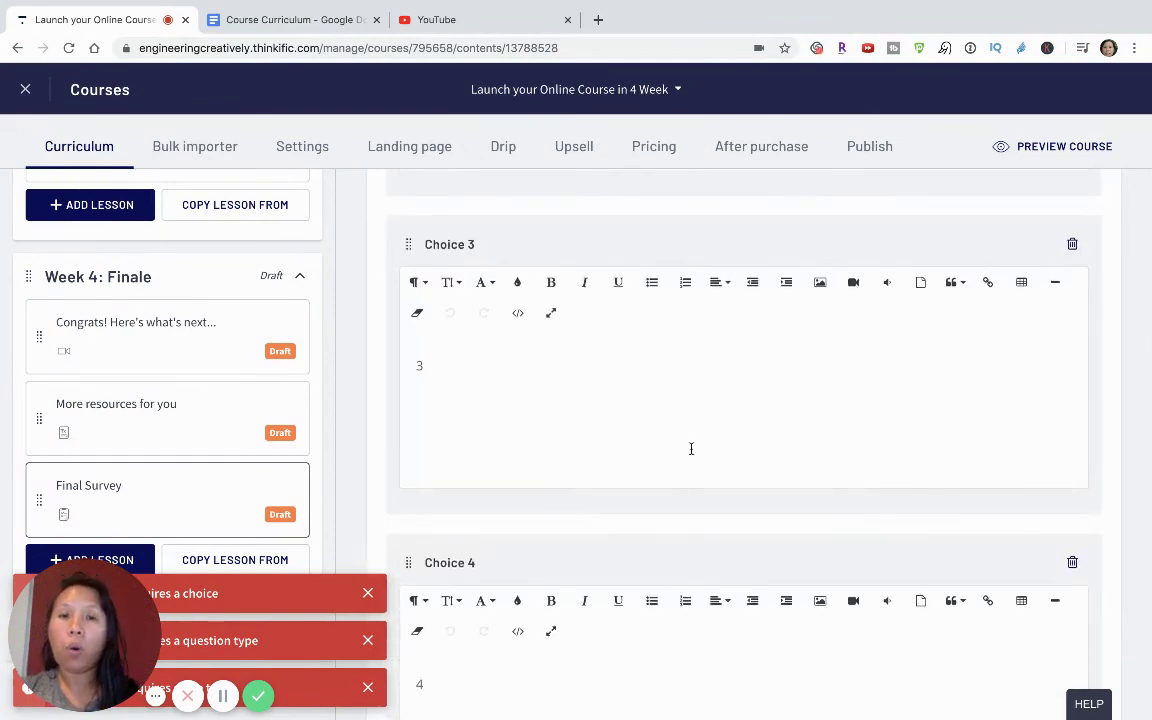
scroll(691, 449, "up", 6)
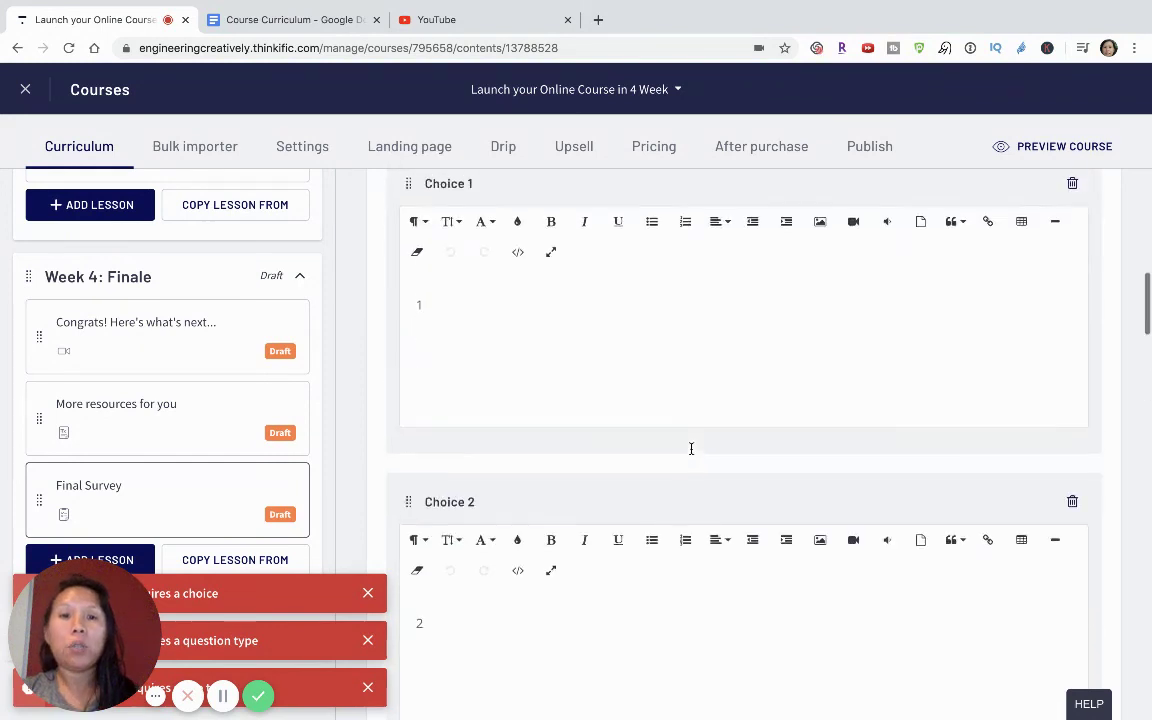
scroll(691, 449, "up", 8)
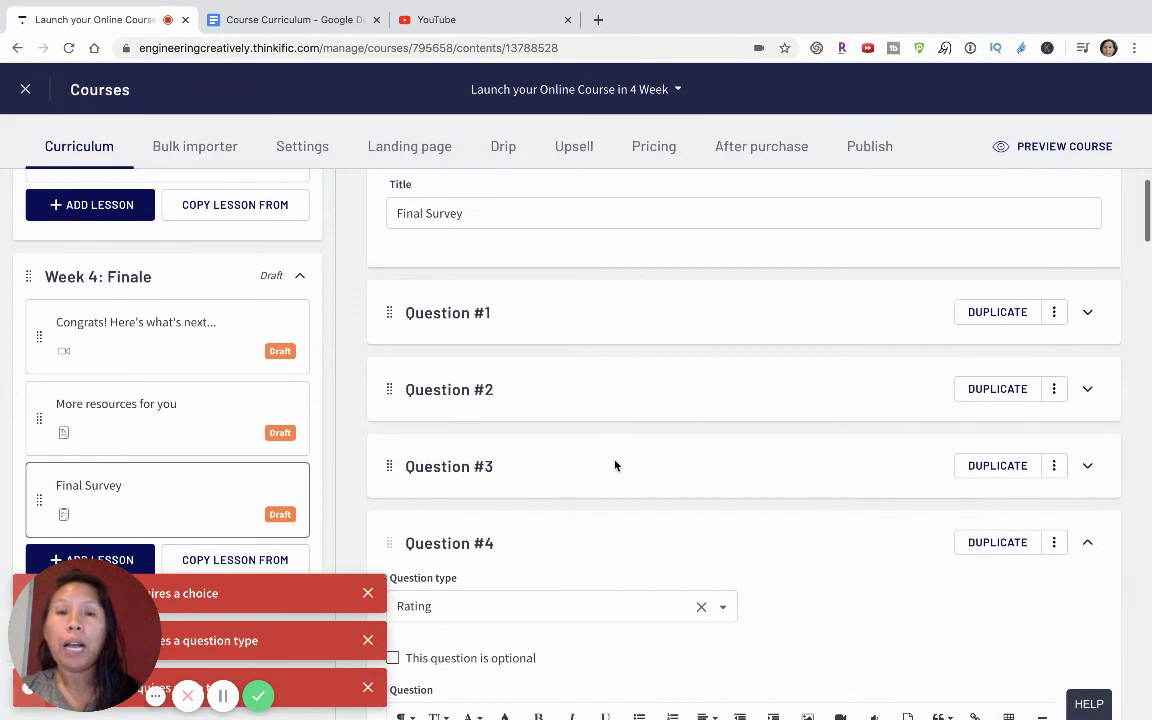
scroll(615, 465, "up", 1)
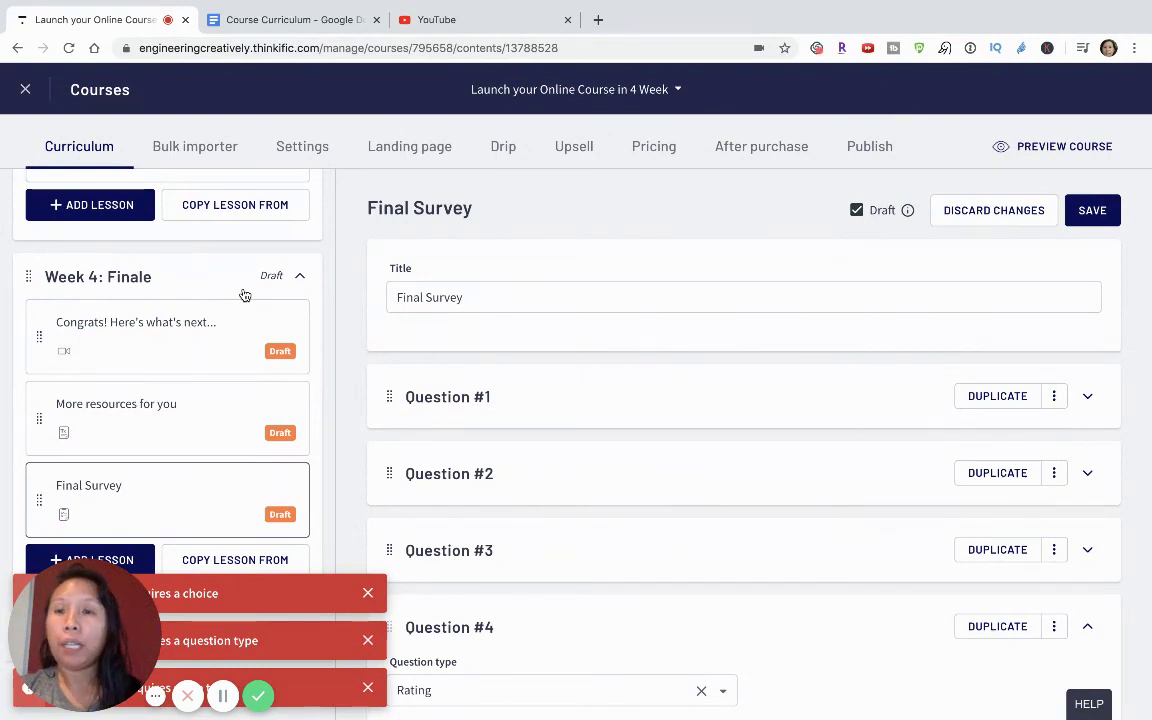
scroll(245, 295, "up", 10)
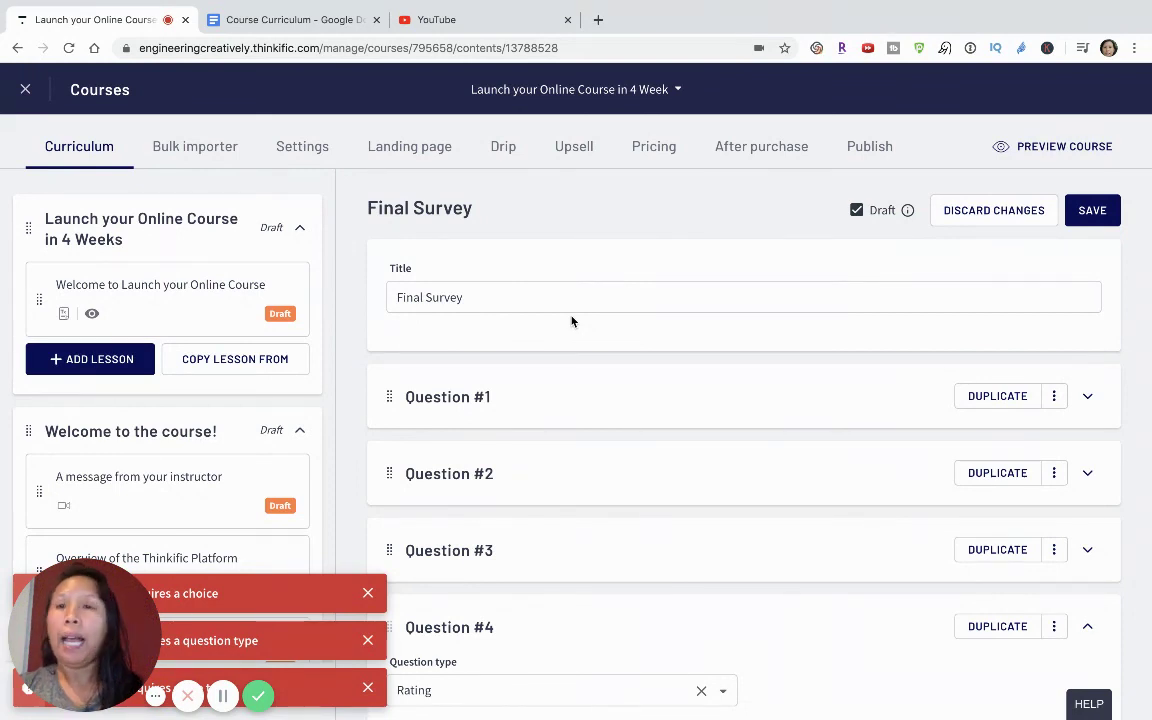
mouse_move(753, 3)
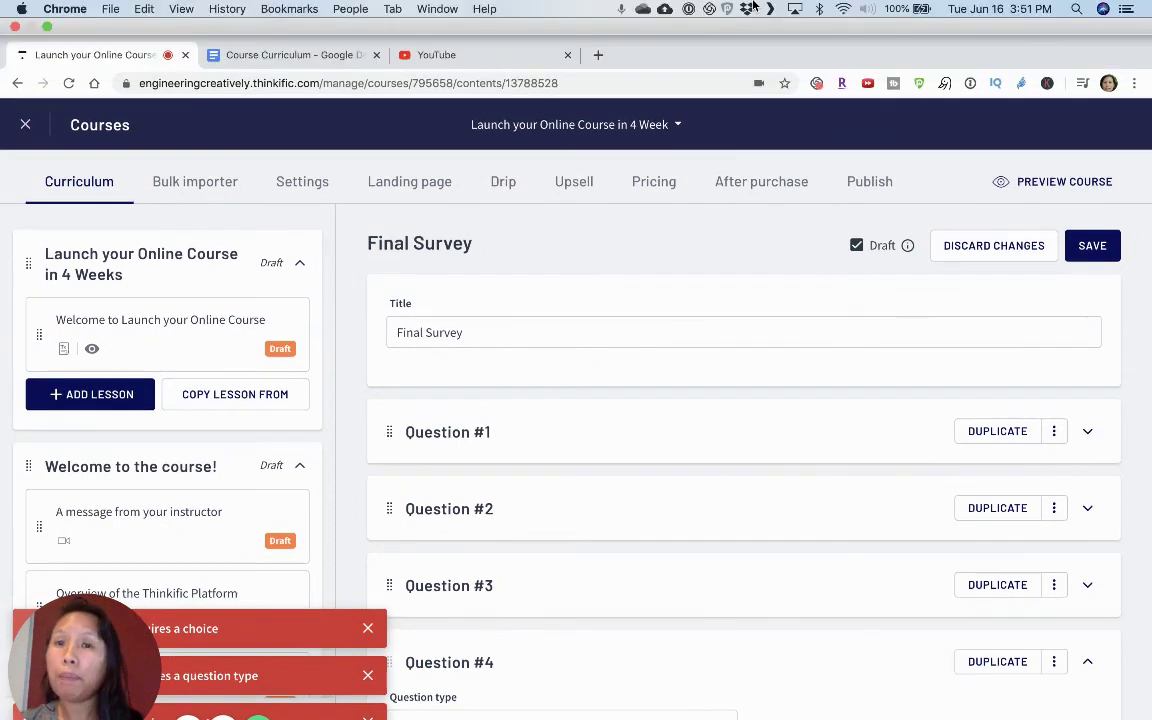